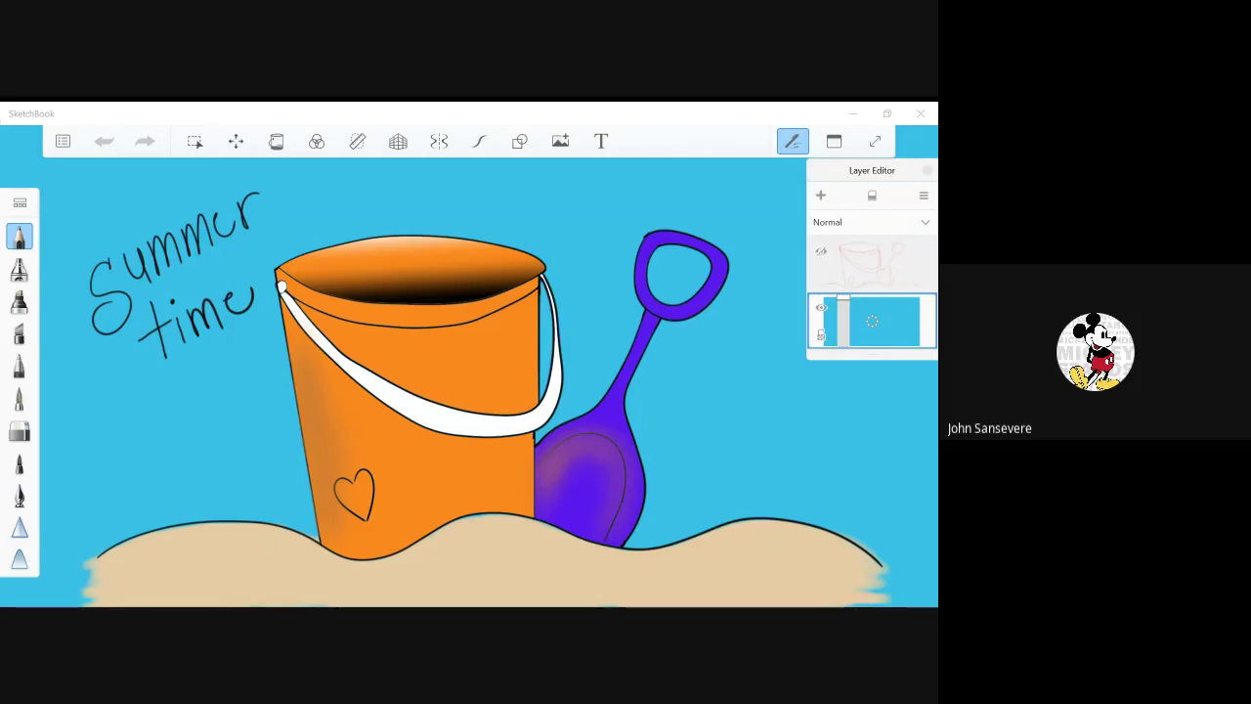
# Start a new sketch, saving the current drawing as the TIFF file Shovel&pail2 in the YouTube Art Videos folder.
pyautogui.hotkey('alt', 'Tab')
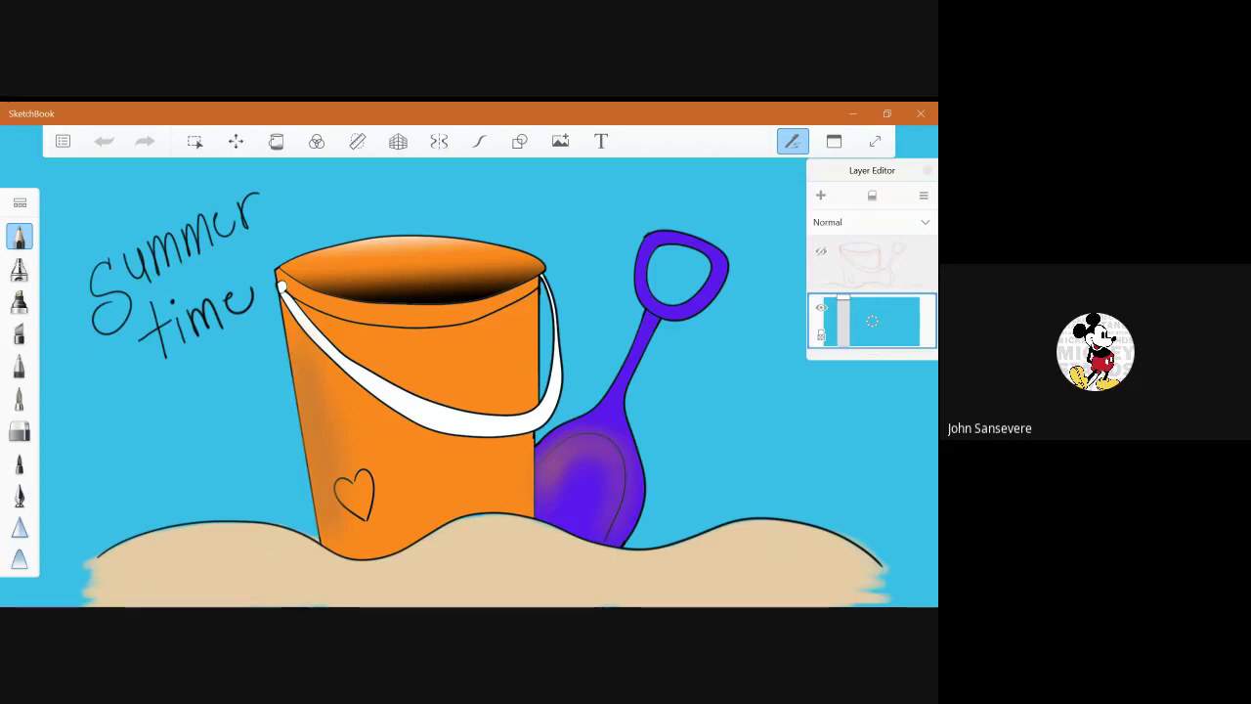
pyautogui.click(63, 141)
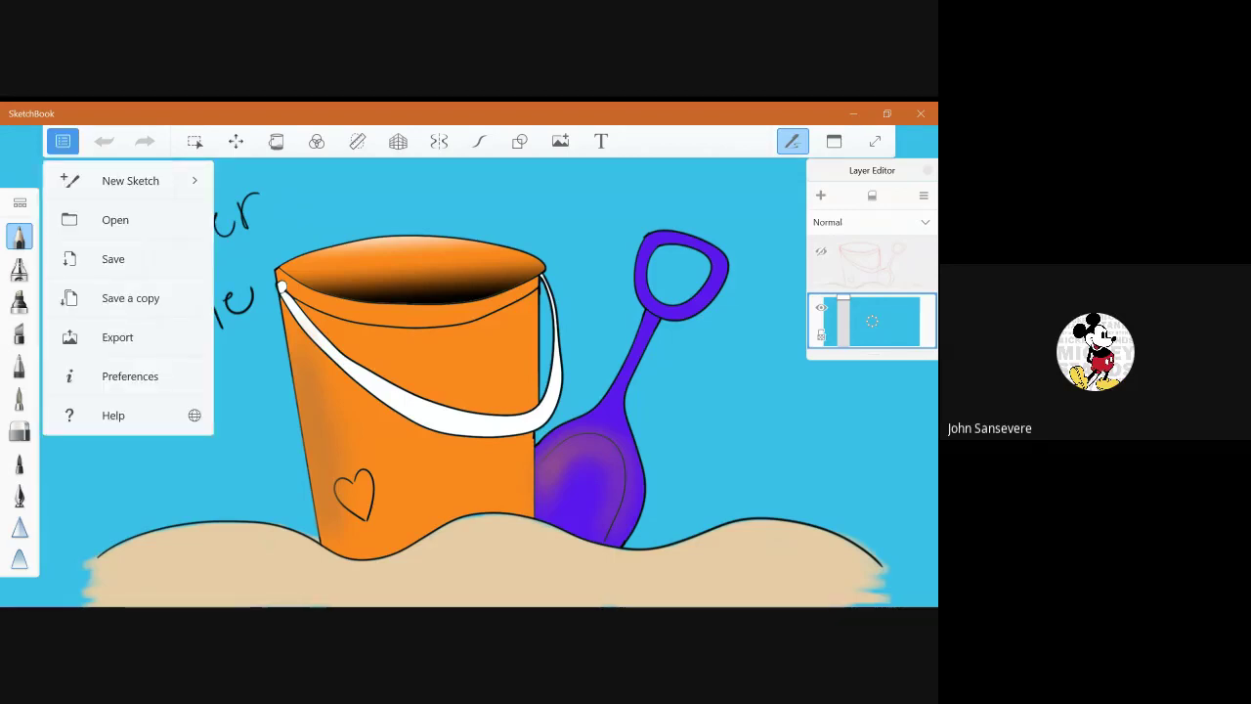
pyautogui.click(110, 180)
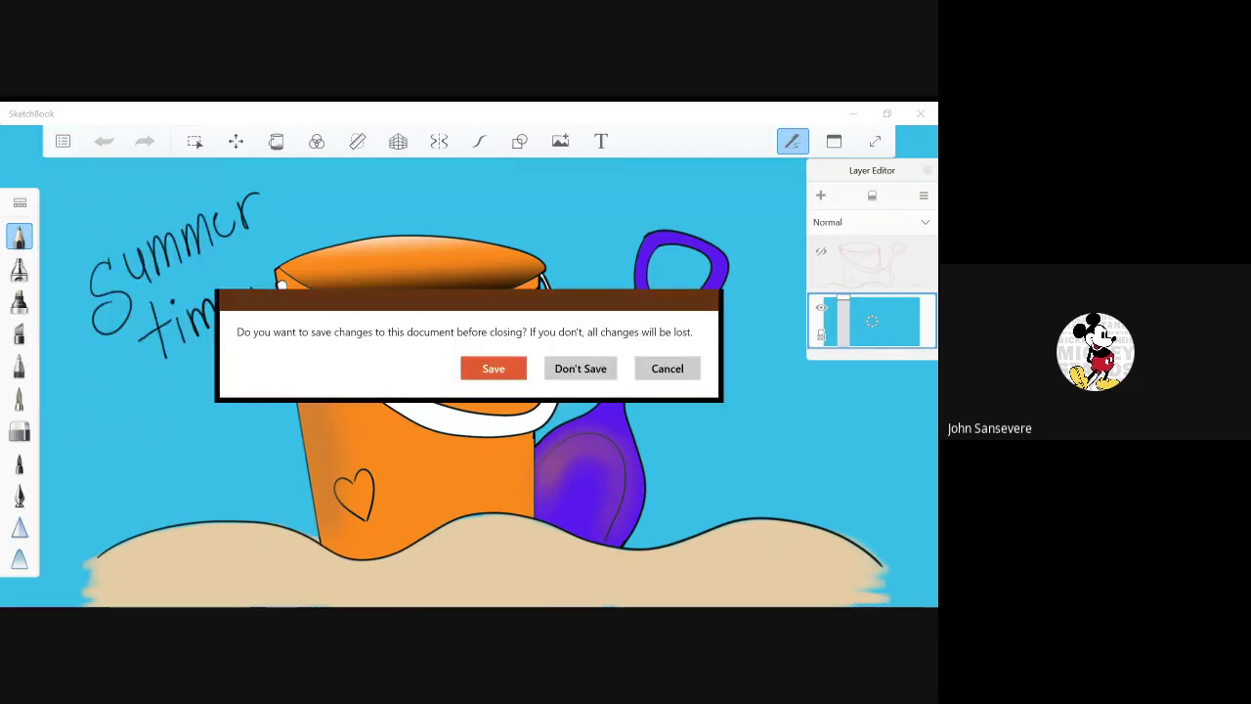
pyautogui.click(500, 369)
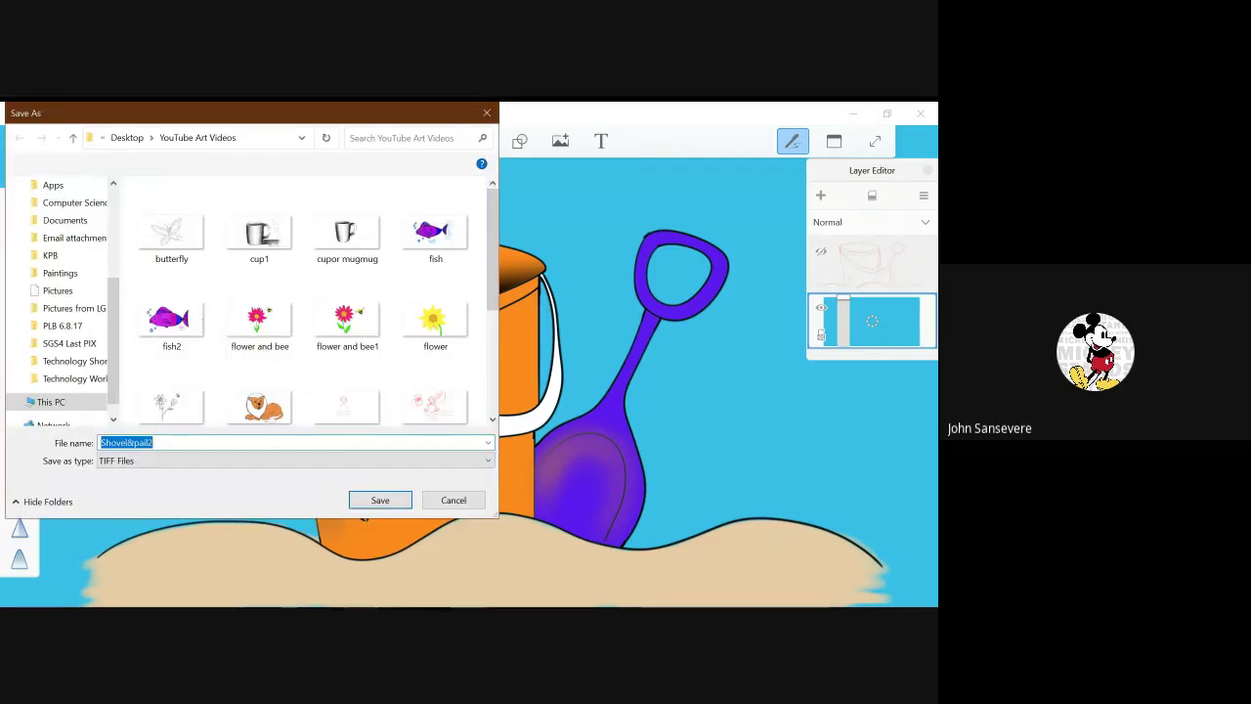
pyautogui.press('Return')
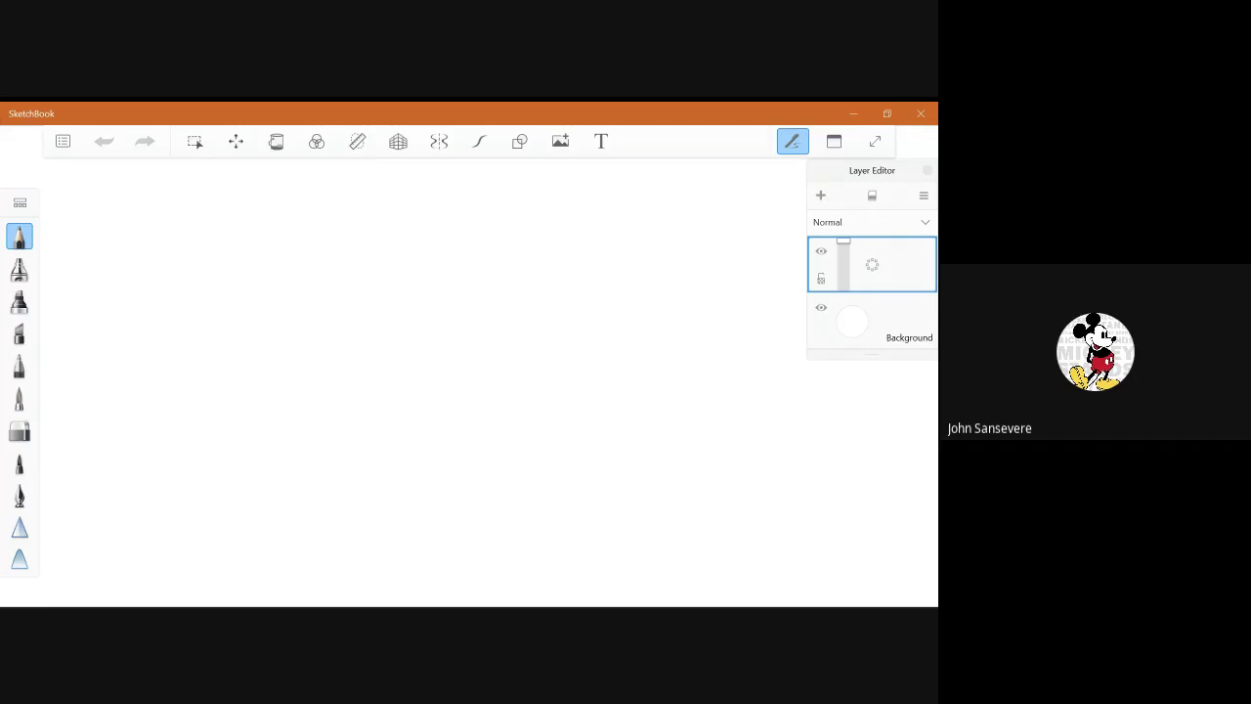
# With smoothed pencil strokes, sketch a wide flat ellipse for the pail's rim and a long wavy sand line below it.
pyautogui.click(479, 140)
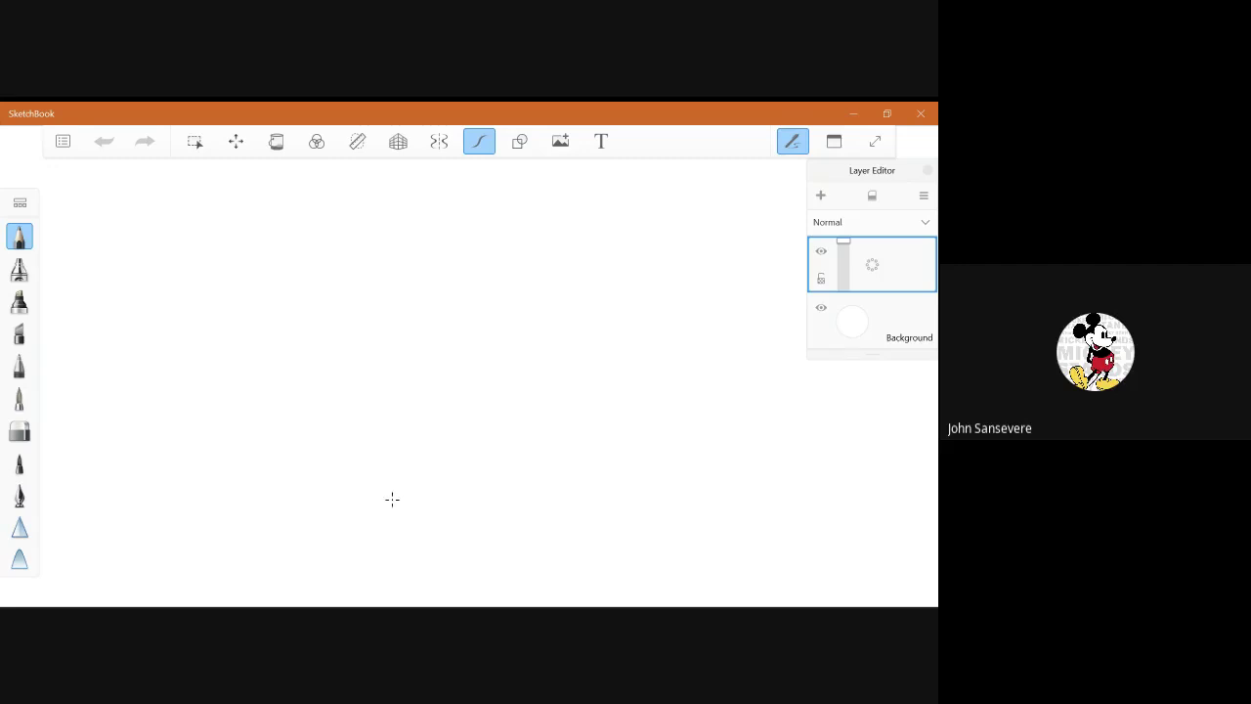
pyautogui.moveTo(242, 258)
pyautogui.mouseDown()
pyautogui.moveTo(442, 267)
pyautogui.moveTo(520, 239)
pyautogui.moveTo(487, 222)
pyautogui.moveTo(271, 228)
pyautogui.moveTo(241, 250)
pyautogui.mouseUp()
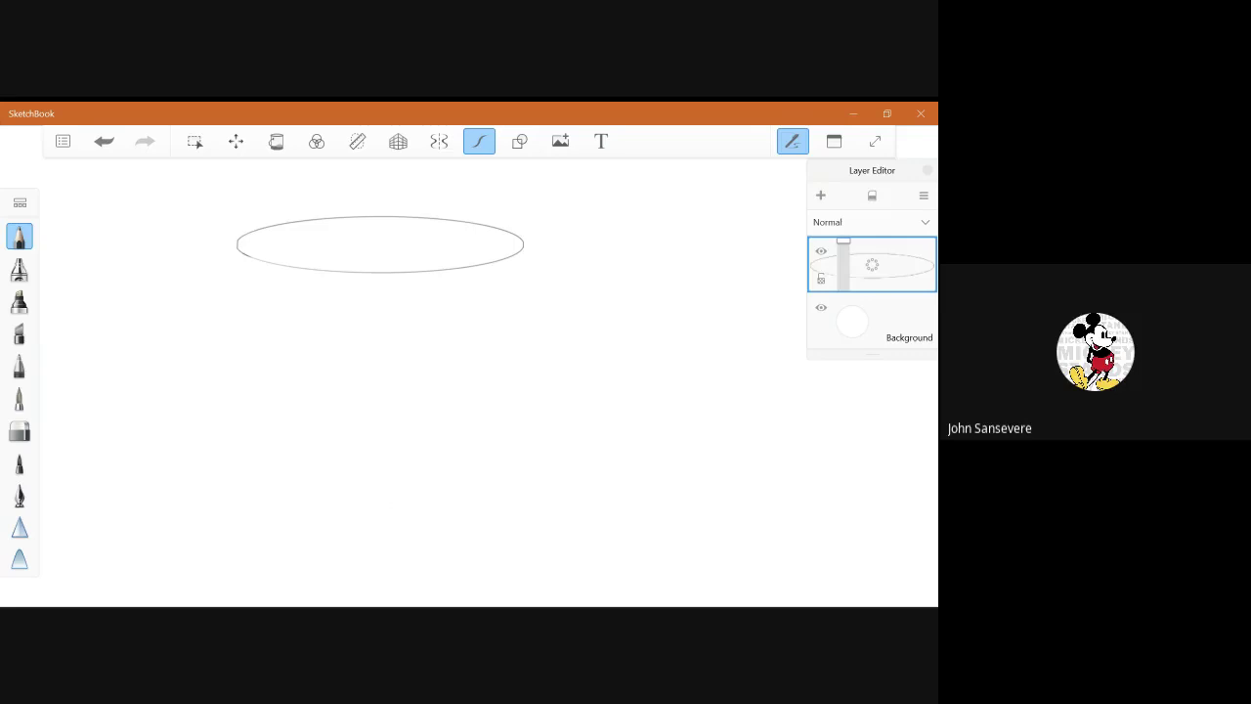
pyautogui.moveTo(141, 515)
pyautogui.mouseDown()
pyautogui.moveTo(206, 480)
pyautogui.moveTo(269, 471)
pyautogui.moveTo(303, 496)
pyautogui.moveTo(407, 510)
pyautogui.moveTo(473, 476)
pyautogui.moveTo(626, 508)
pyautogui.moveTo(724, 474)
pyautogui.moveTo(885, 518)
pyautogui.mouseUp()
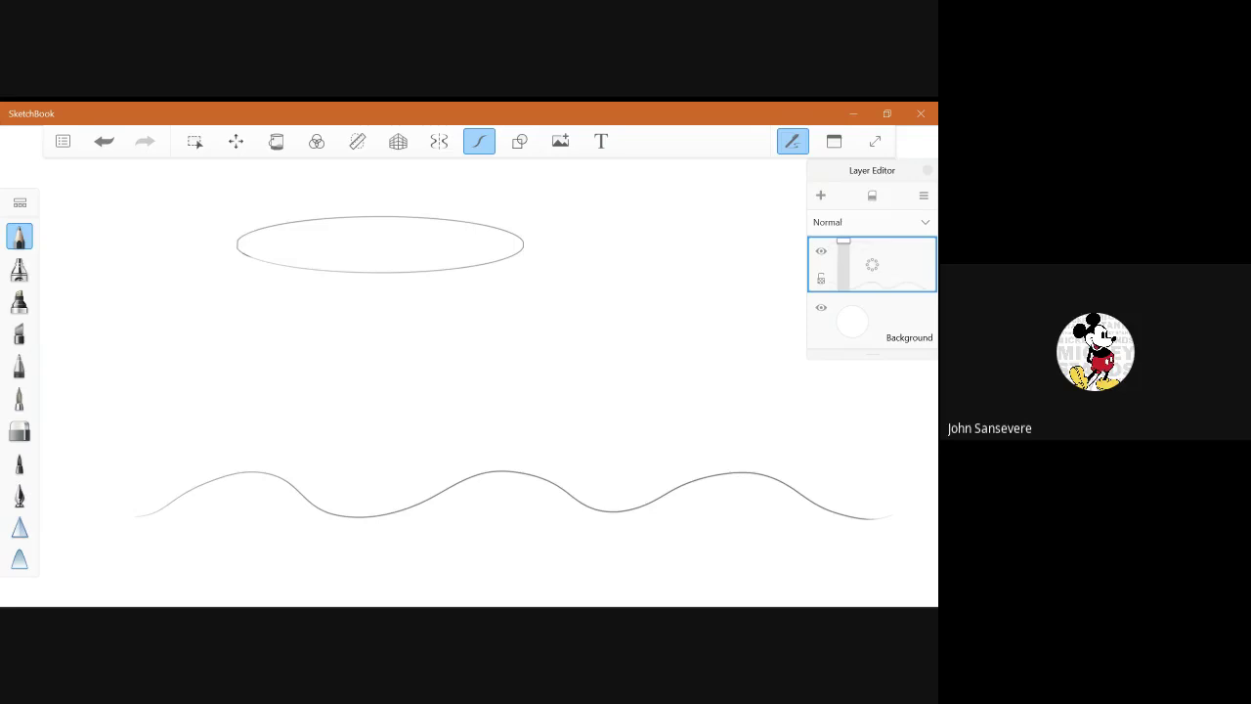
# Draw the pail's two inward-slanting sides along the straight ruler, from the ends of the rim down to the sand line.
pyautogui.click(356, 141)
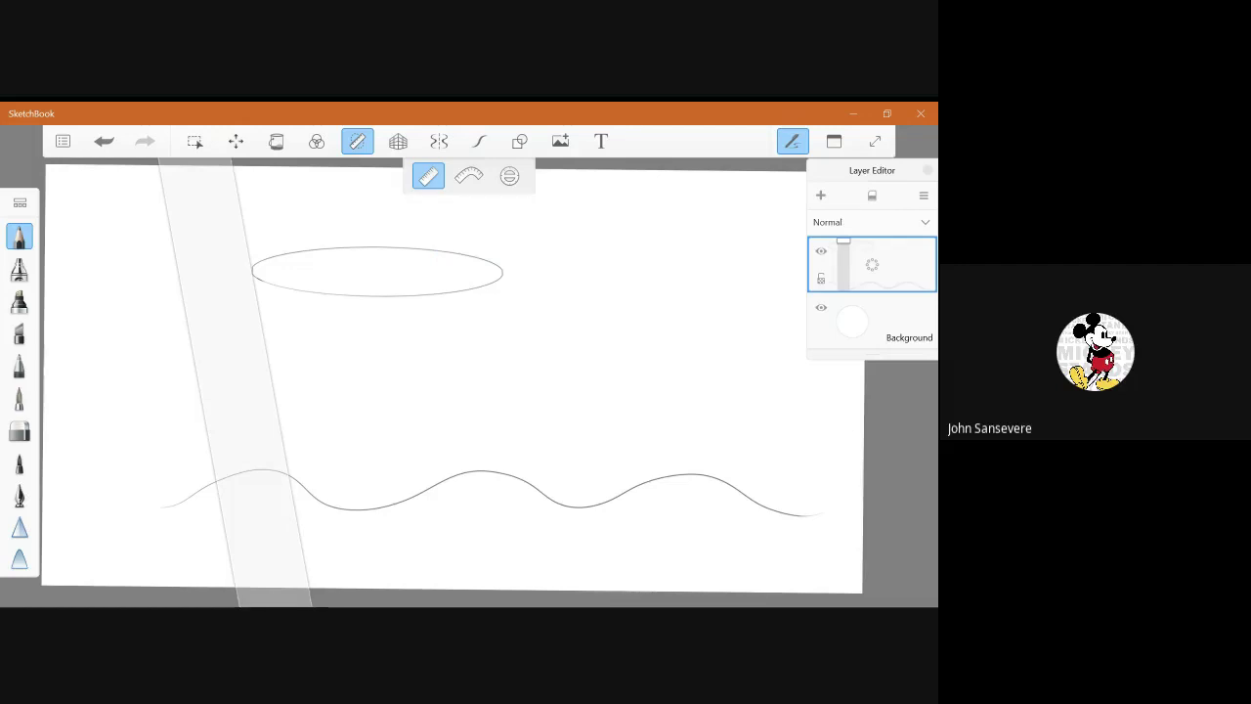
pyautogui.moveTo(253, 275); pyautogui.dragTo(286, 459)
pyautogui.moveTo(235, 381); pyautogui.dragTo(490, 381)
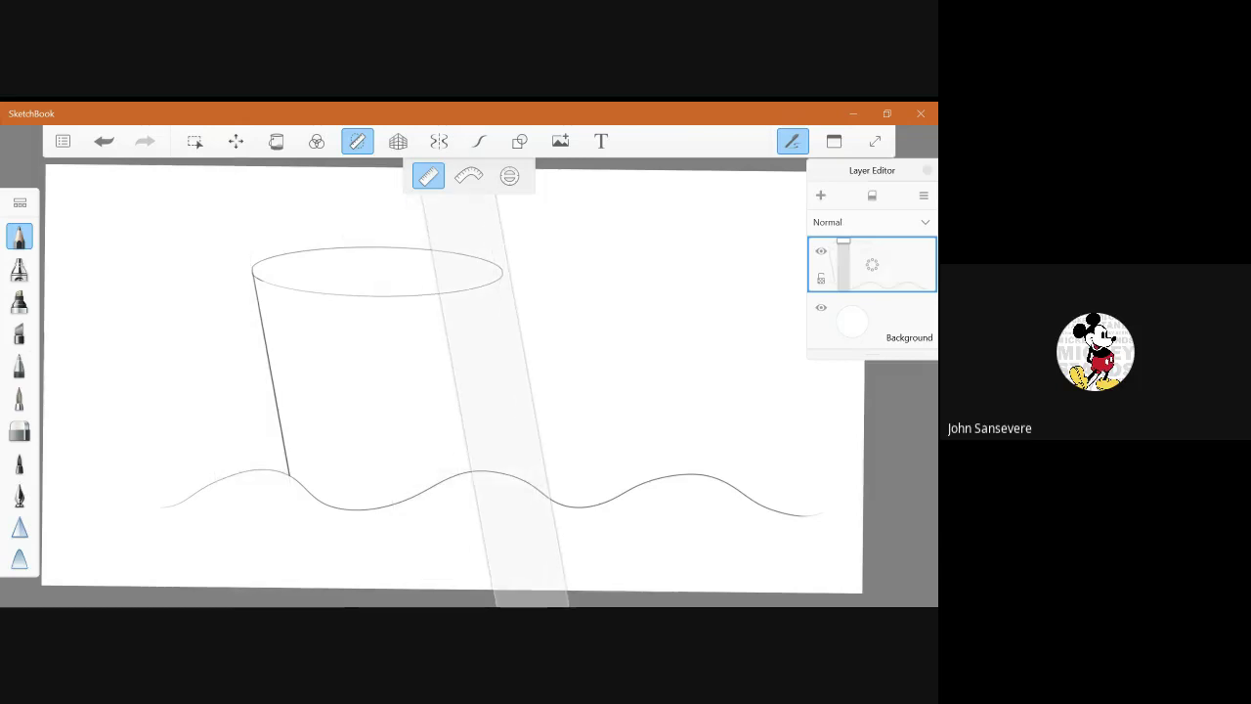
pyautogui.moveTo(464, 225); pyautogui.dragTo(544, 224)
pyautogui.moveTo(493, 567)
pyautogui.mouseDown()
pyautogui.moveTo(517, 566)
pyautogui.moveTo(343, 567)
pyautogui.moveTo(477, 567)
pyautogui.mouseUp()
pyautogui.moveTo(501, 278); pyautogui.dragTo(462, 490)
pyautogui.moveTo(518, 390); pyautogui.dragTo(640, 391)
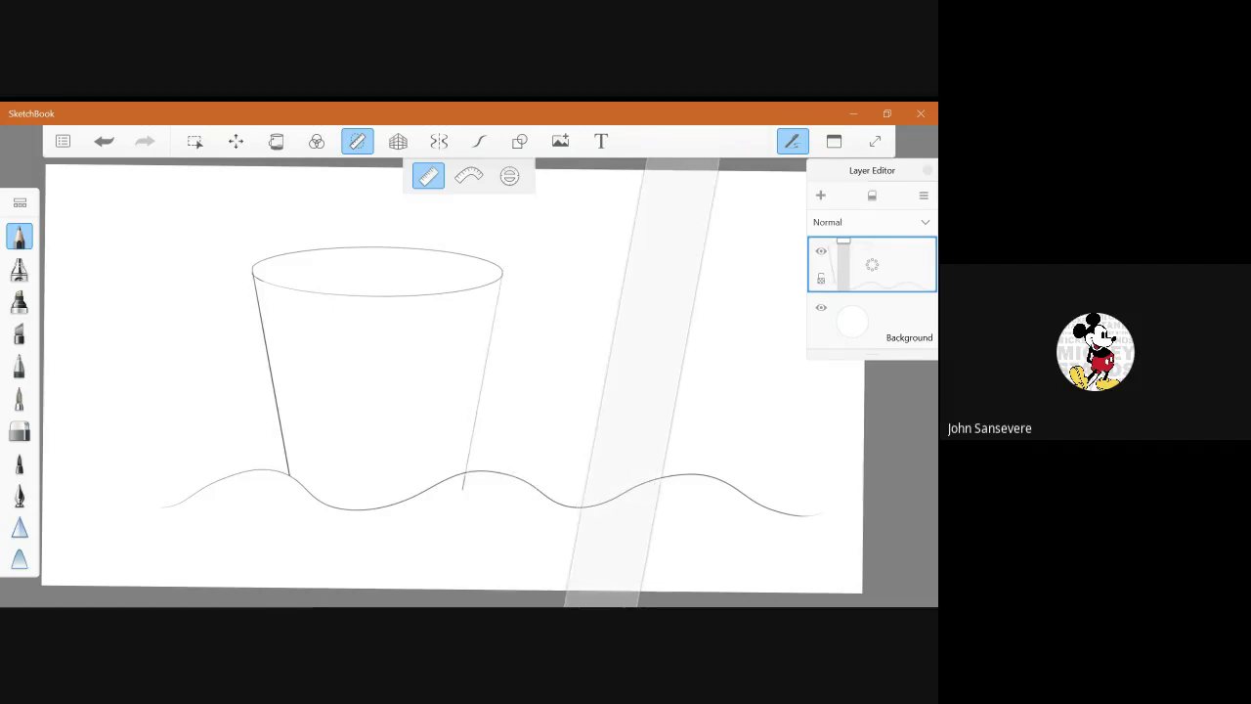
pyautogui.moveTo(641, 391); pyautogui.dragTo(395, 391)
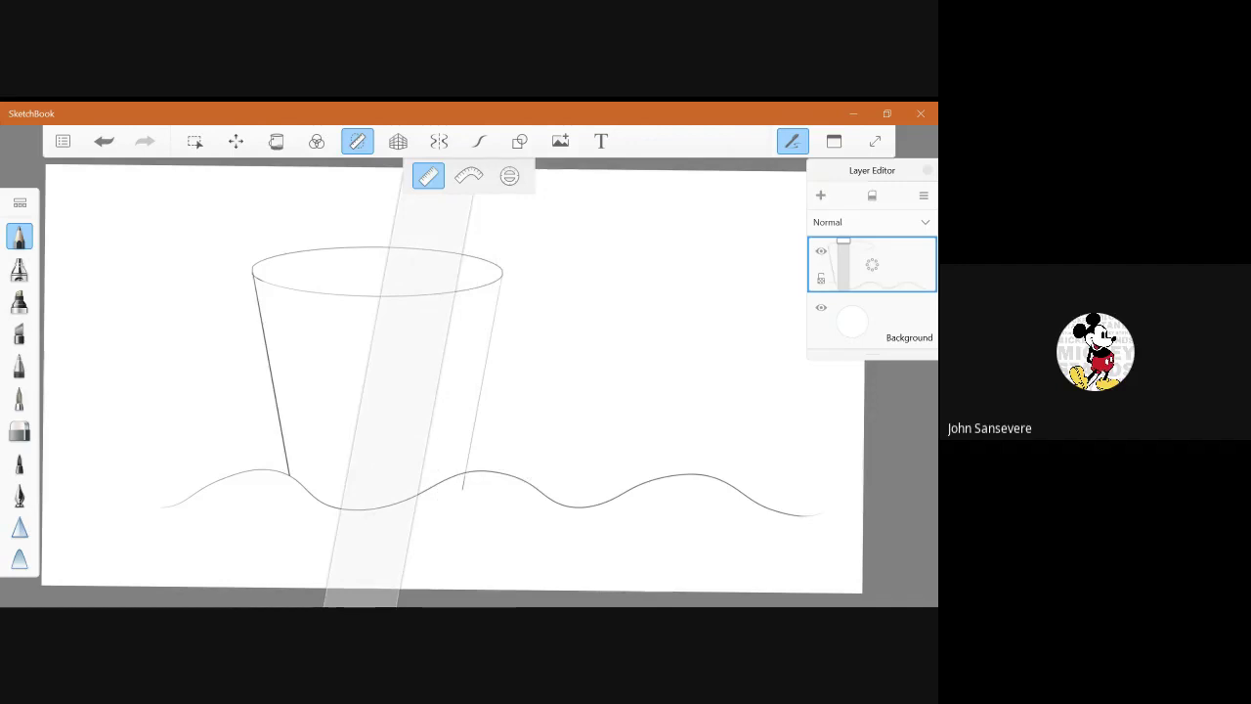
pyautogui.press('r')
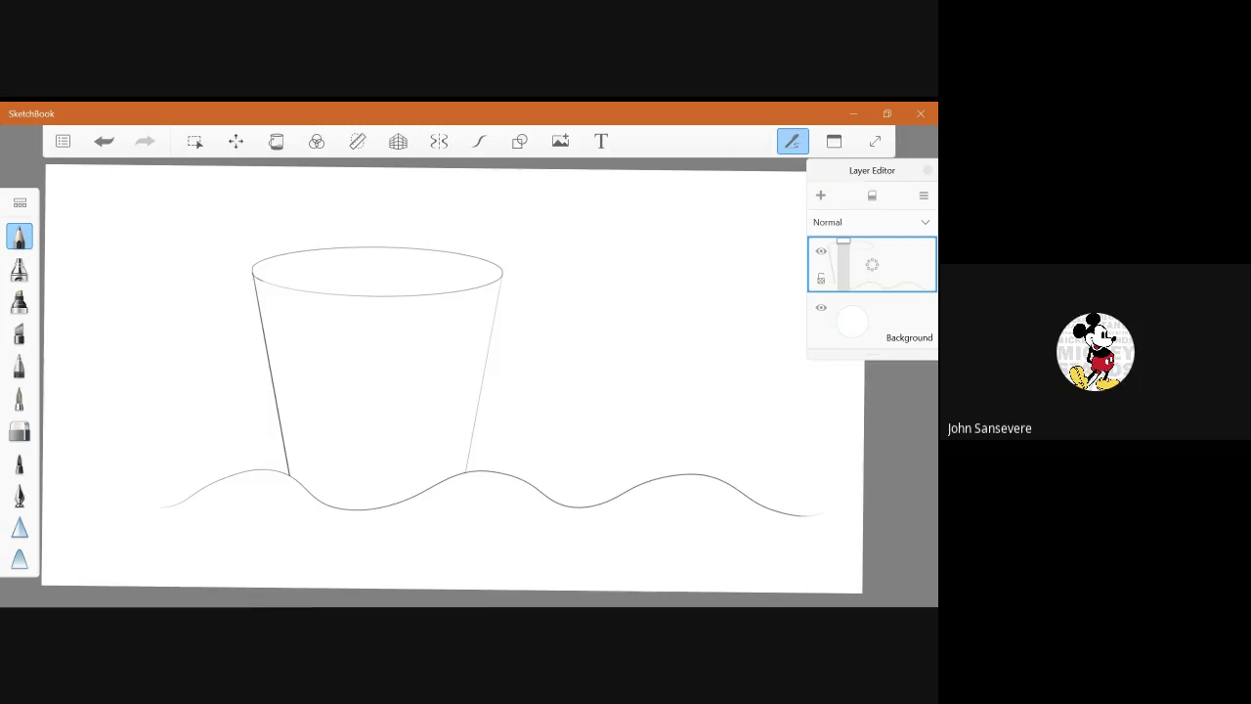
# Sketch the shovel's ring-shaped grip beside the pail as two nested rounded loops, using smoothed strokes.
pyautogui.moveTo(643, 259)
pyautogui.mouseDown()
pyautogui.moveTo(604, 258)
pyautogui.moveTo(582, 283)
pyautogui.moveTo(584, 328)
pyautogui.moveTo(625, 342)
pyautogui.moveTo(654, 333)
pyautogui.moveTo(667, 276)
pyautogui.moveTo(643, 260)
pyautogui.mouseUp()
pyautogui.hotkey('ctrl', 'z')
pyautogui.click(479, 141)
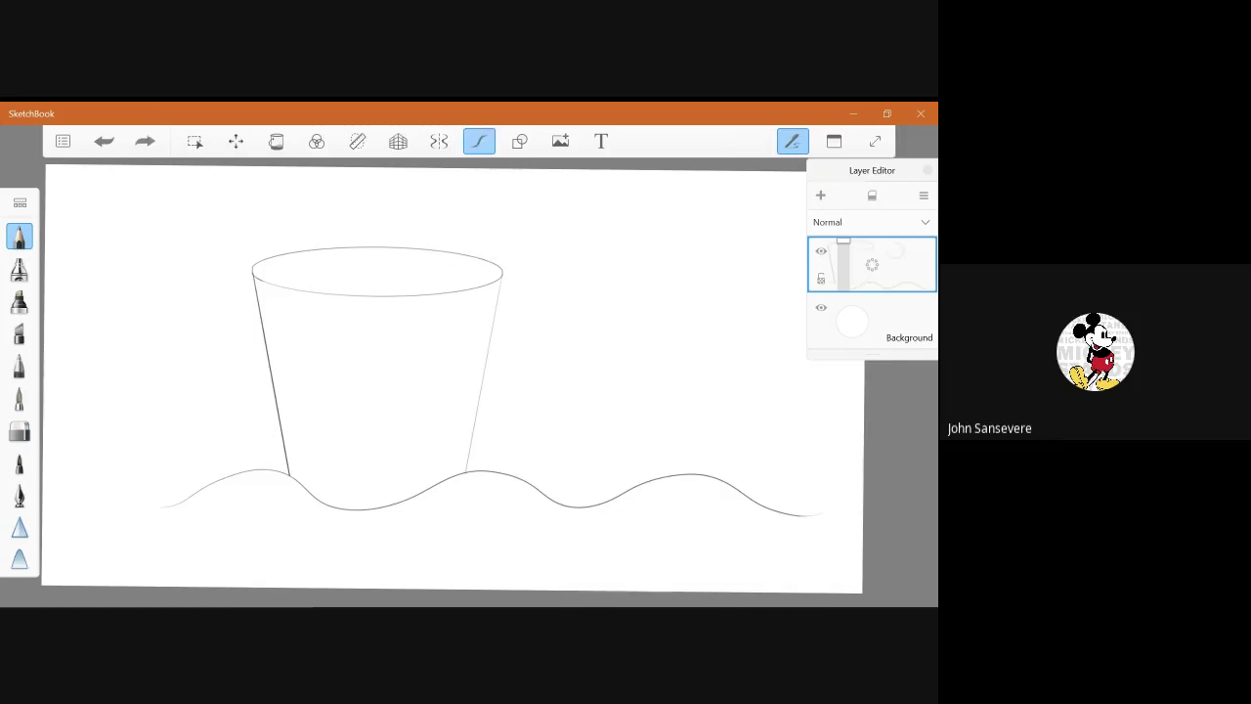
pyautogui.moveTo(590, 259)
pyautogui.mouseDown()
pyautogui.moveTo(585, 314)
pyautogui.moveTo(606, 328)
pyautogui.moveTo(645, 318)
pyautogui.moveTo(656, 275)
pyautogui.moveTo(587, 260)
pyautogui.mouseUp()
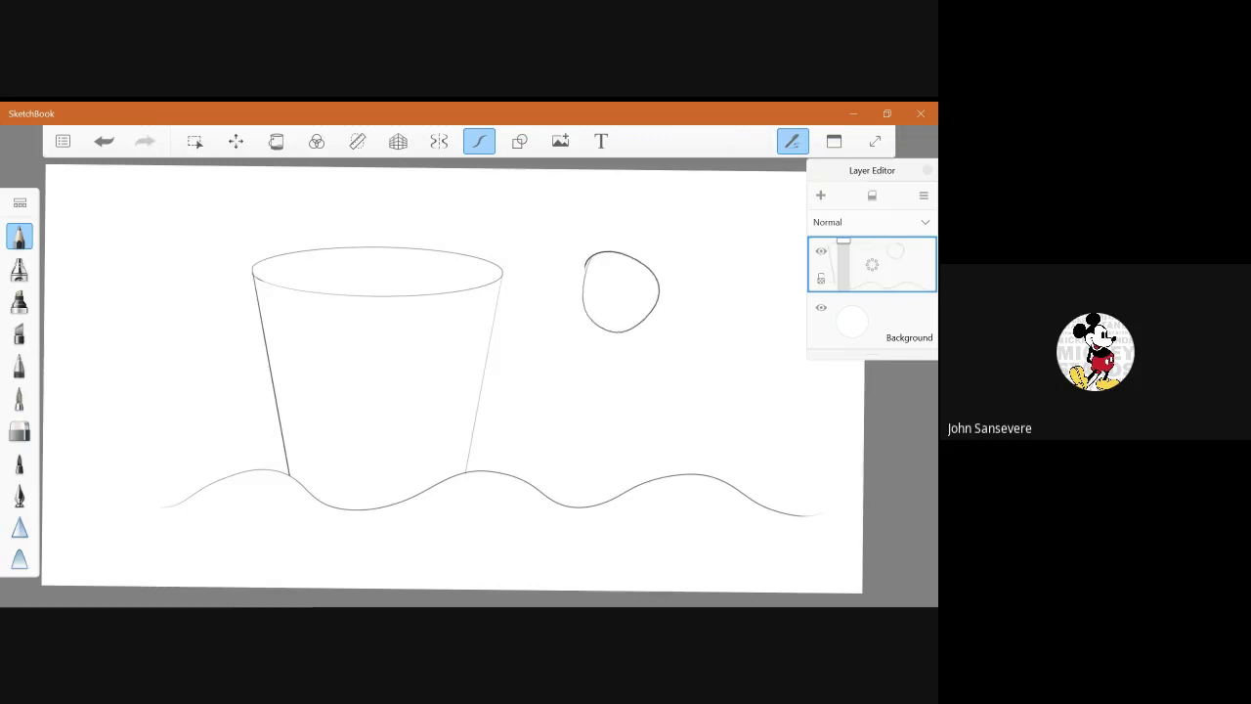
pyautogui.moveTo(587, 259); pyautogui.dragTo(583, 295)
pyautogui.moveTo(597, 265)
pyautogui.mouseDown()
pyautogui.moveTo(594, 301)
pyautogui.moveTo(617, 317)
pyautogui.moveTo(647, 282)
pyautogui.moveTo(599, 263)
pyautogui.moveTo(647, 291)
pyautogui.mouseUp()
pyautogui.moveTo(604, 262); pyautogui.dragTo(596, 278)
pyautogui.moveTo(596, 275)
pyautogui.mouseDown()
pyautogui.moveTo(596, 301)
pyautogui.moveTo(634, 313)
pyautogui.mouseUp()
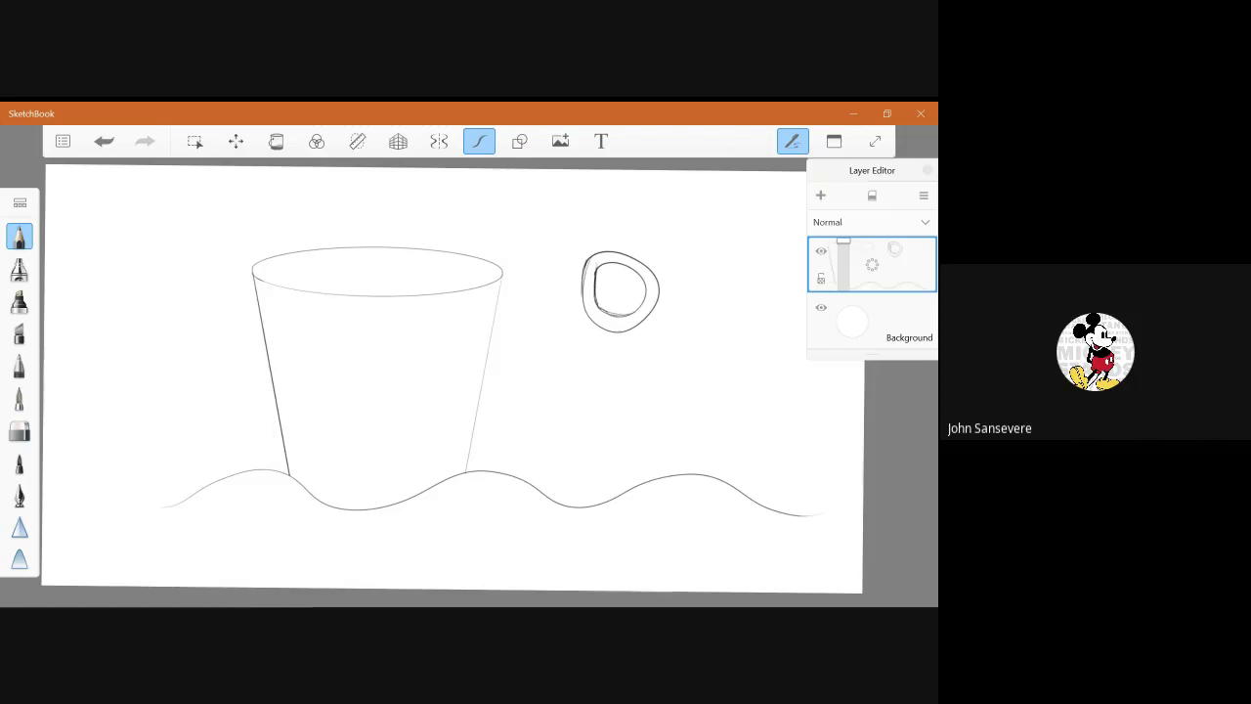
# Sketch the shovel's shaft as two parallel lines slanting down from the grip toward the sand.
pyautogui.moveTo(593, 327); pyautogui.dragTo(558, 411)
pyautogui.moveTo(590, 337); pyautogui.dragTo(556, 410)
pyautogui.moveTo(605, 334); pyautogui.dragTo(569, 412)
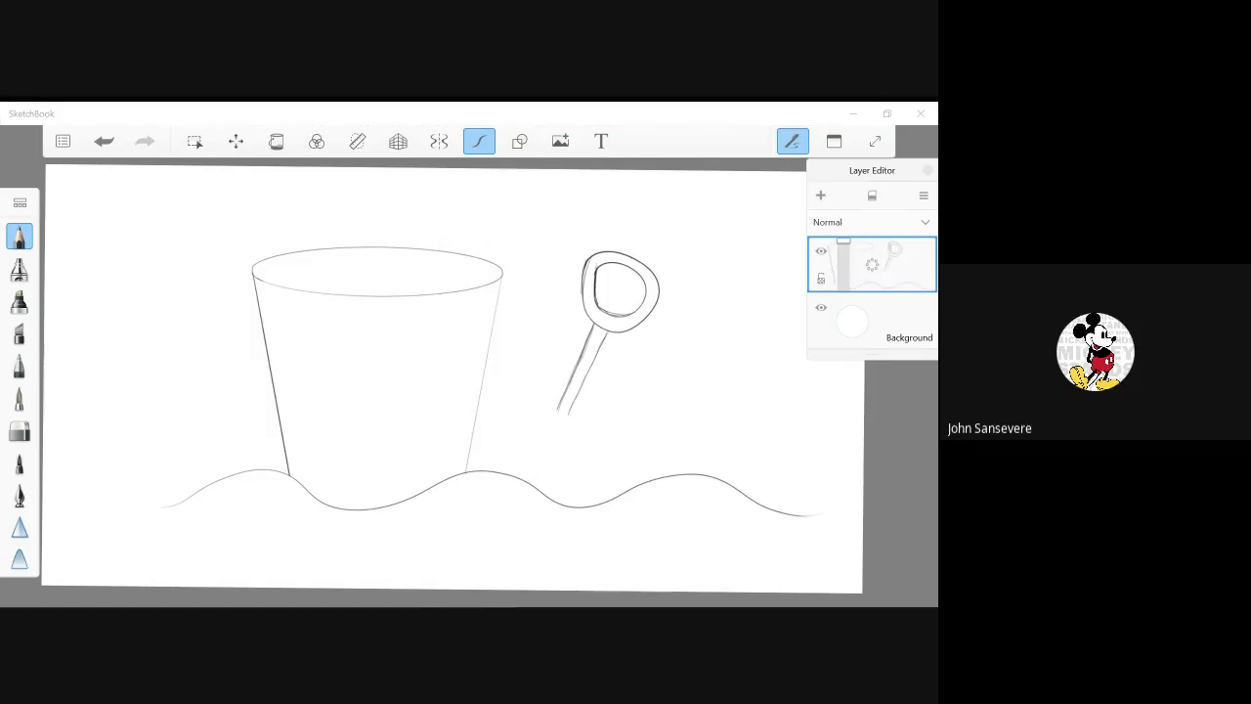
# Sketch the shovel's rounded blade from the shaft down into the sand, with a curved contour line inside it.
pyautogui.moveTo(543, 412)
pyautogui.mouseDown()
pyautogui.moveTo(556, 411)
pyautogui.moveTo(510, 431)
pyautogui.moveTo(489, 467)
pyautogui.mouseUp()
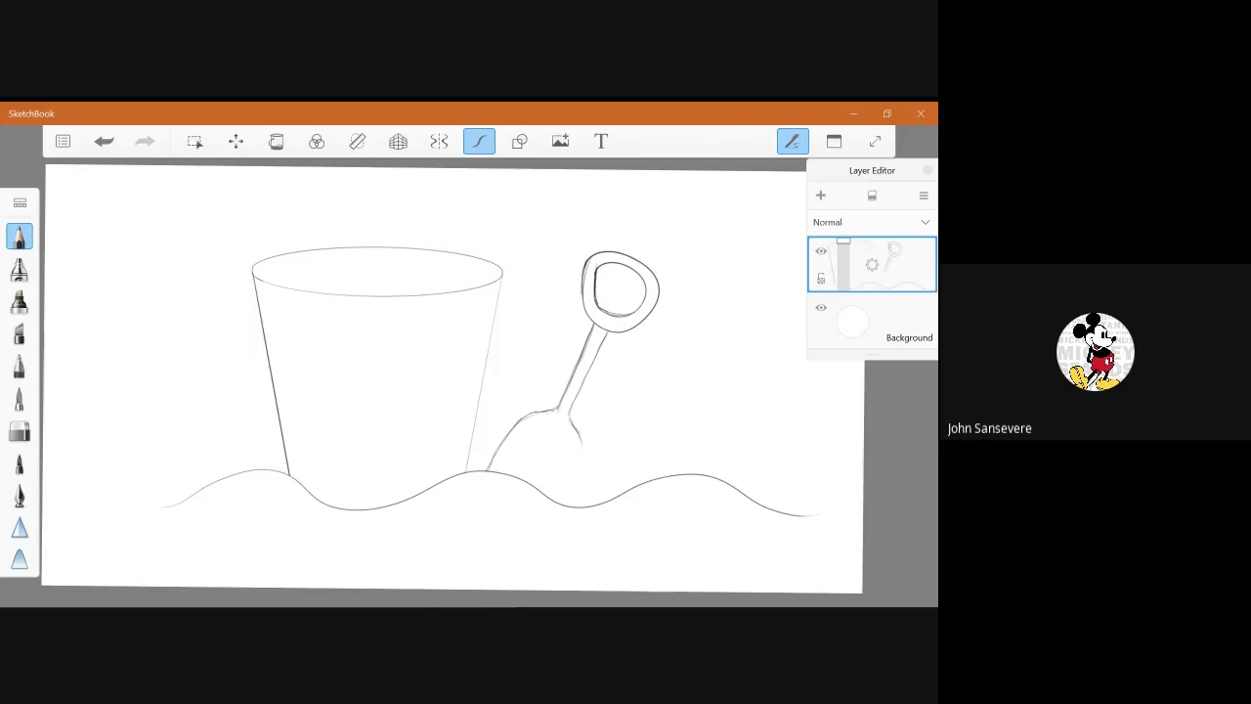
pyautogui.moveTo(581, 435); pyautogui.dragTo(558, 500)
pyautogui.moveTo(571, 408); pyautogui.dragTo(560, 497)
pyautogui.moveTo(539, 414); pyautogui.dragTo(558, 407)
pyautogui.moveTo(502, 444); pyautogui.dragTo(488, 468)
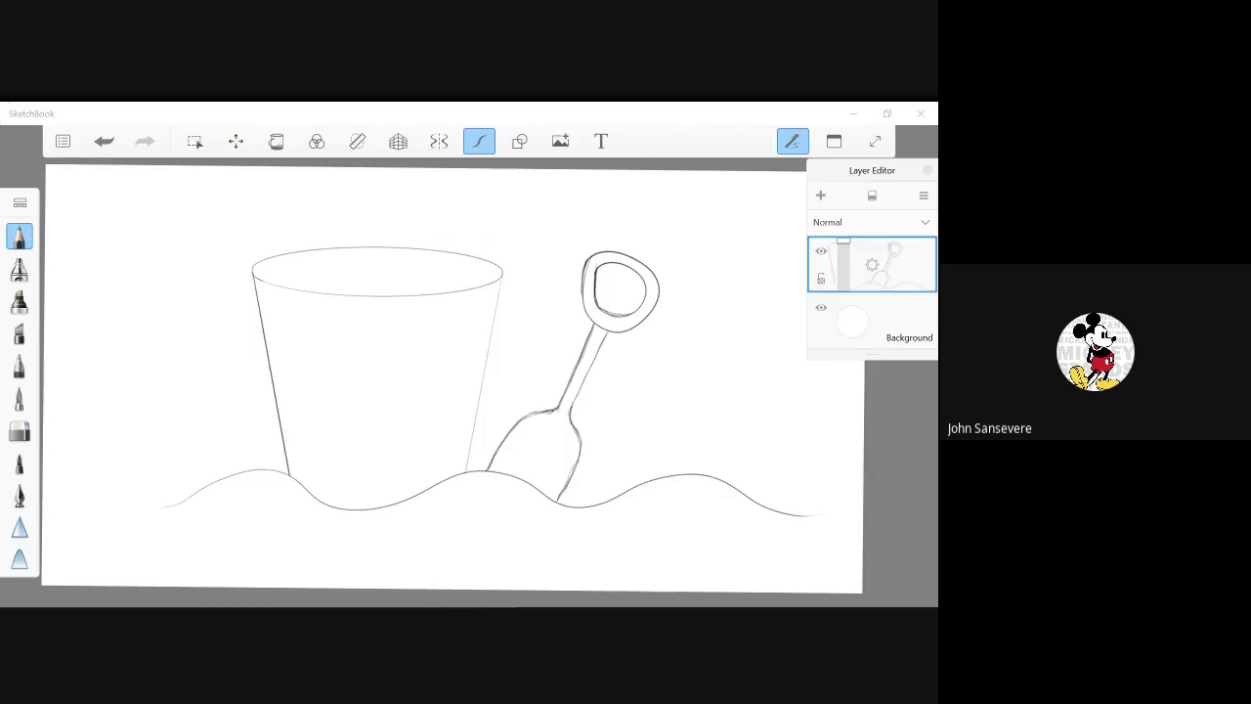
pyautogui.moveTo(530, 432)
pyautogui.mouseDown()
pyautogui.moveTo(509, 456)
pyautogui.moveTo(547, 431)
pyautogui.mouseUp()
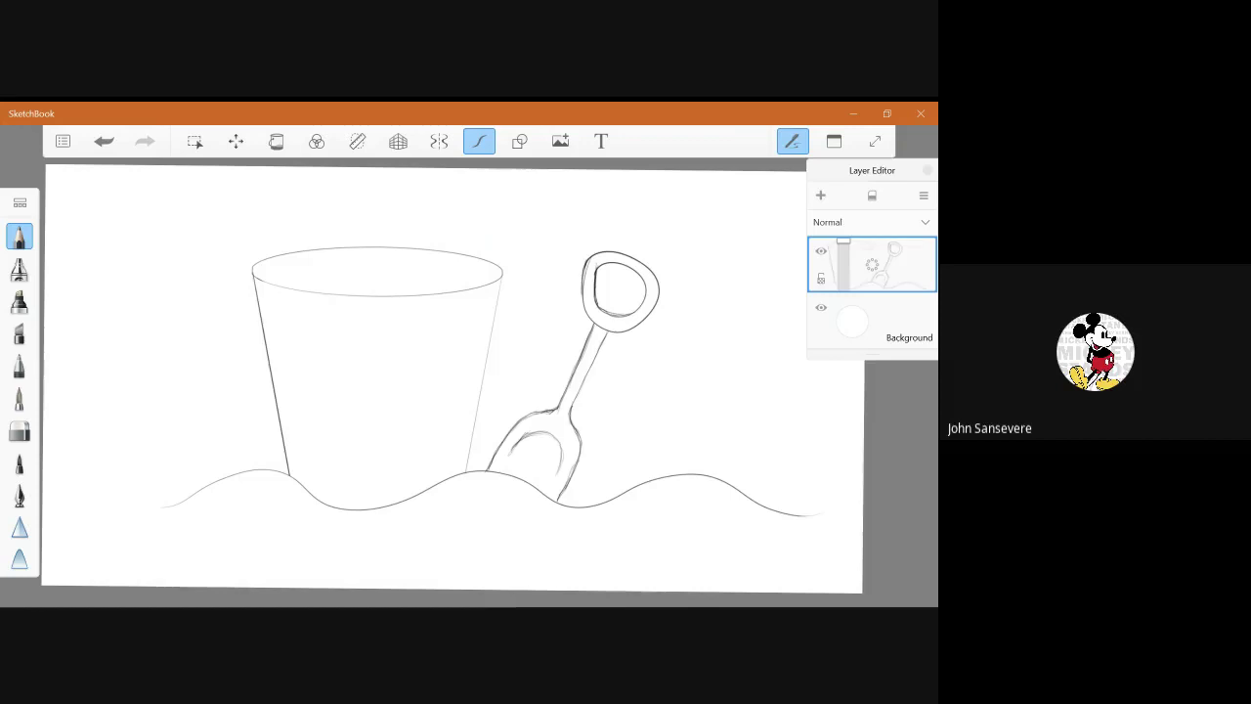
# Sketch a curved band below the pail's rim and a drooping double-line handle across the pail's front.
pyautogui.moveTo(269, 305)
pyautogui.mouseDown()
pyautogui.moveTo(327, 319)
pyautogui.moveTo(479, 313)
pyautogui.mouseUp()
pyautogui.moveTo(260, 305)
pyautogui.mouseDown()
pyautogui.moveTo(336, 350)
pyautogui.moveTo(447, 382)
pyautogui.moveTo(495, 373)
pyautogui.moveTo(510, 311)
pyautogui.mouseUp()
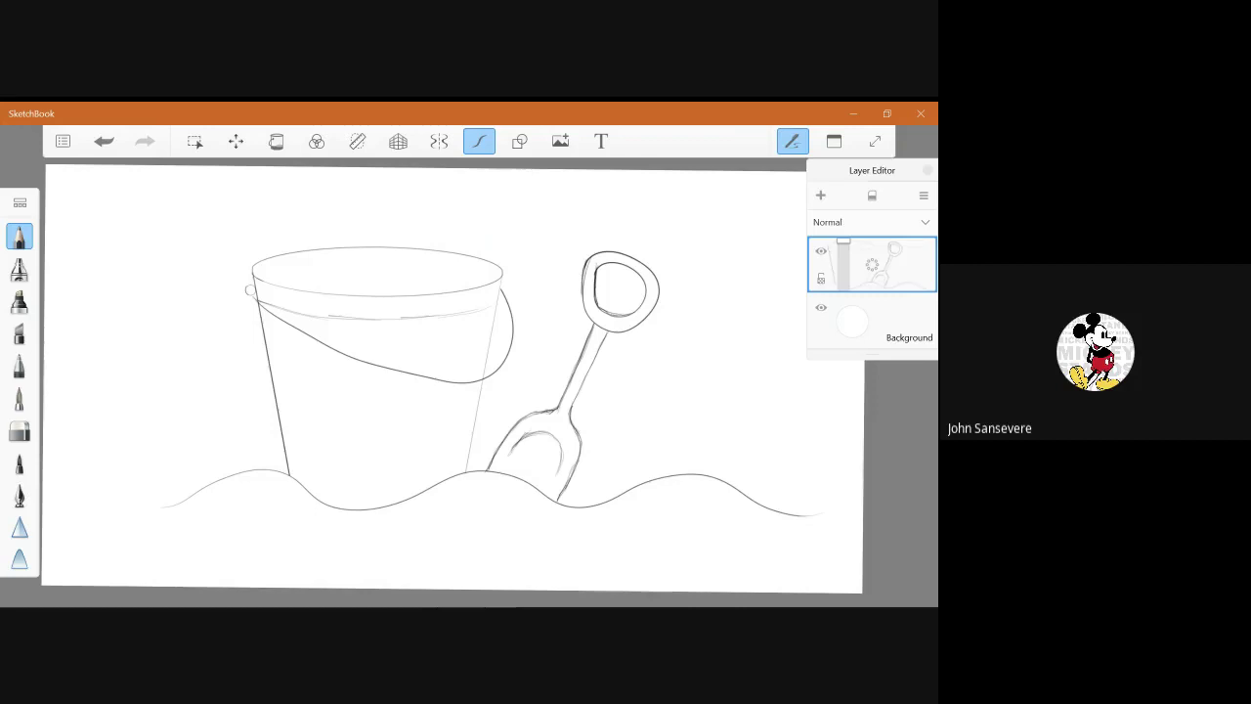
pyautogui.moveTo(252, 299)
pyautogui.mouseDown()
pyautogui.moveTo(347, 373)
pyautogui.moveTo(455, 397)
pyautogui.moveTo(493, 390)
pyautogui.moveTo(523, 363)
pyautogui.moveTo(520, 312)
pyautogui.moveTo(503, 287)
pyautogui.mouseUp()
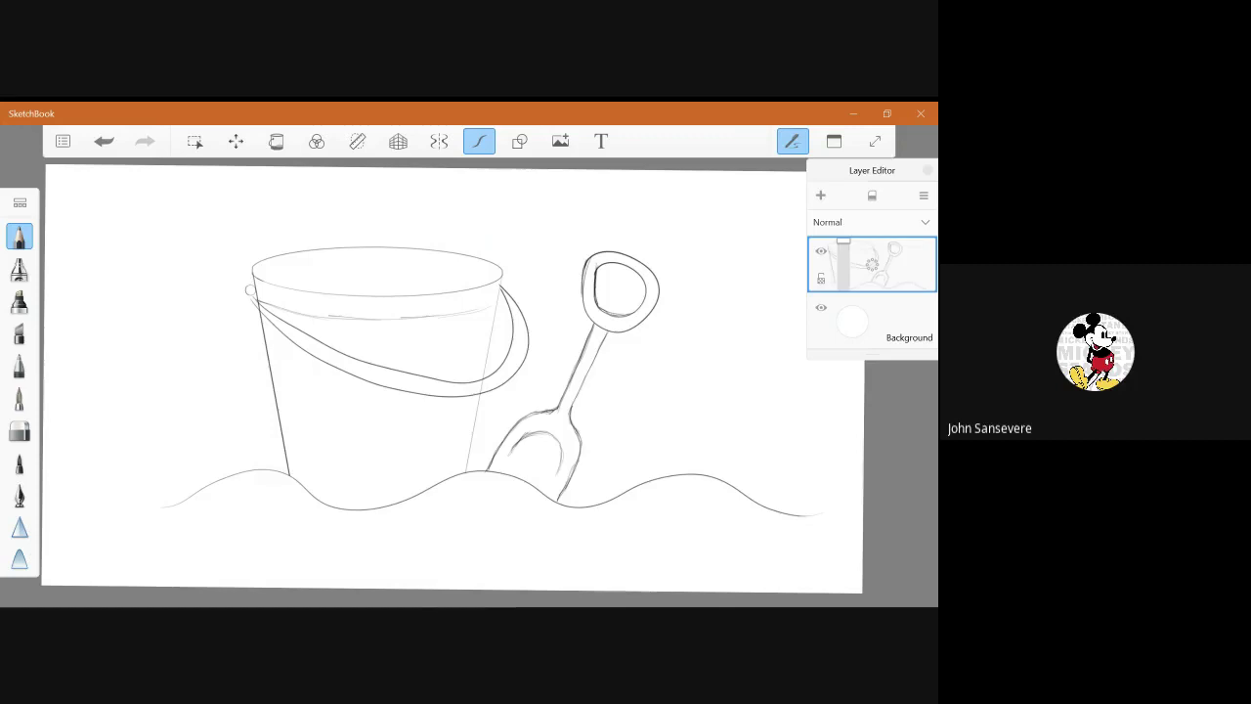
# Add a new layer above the pencil sketch and switch to a dark inking brush.
pyautogui.click(834, 141)
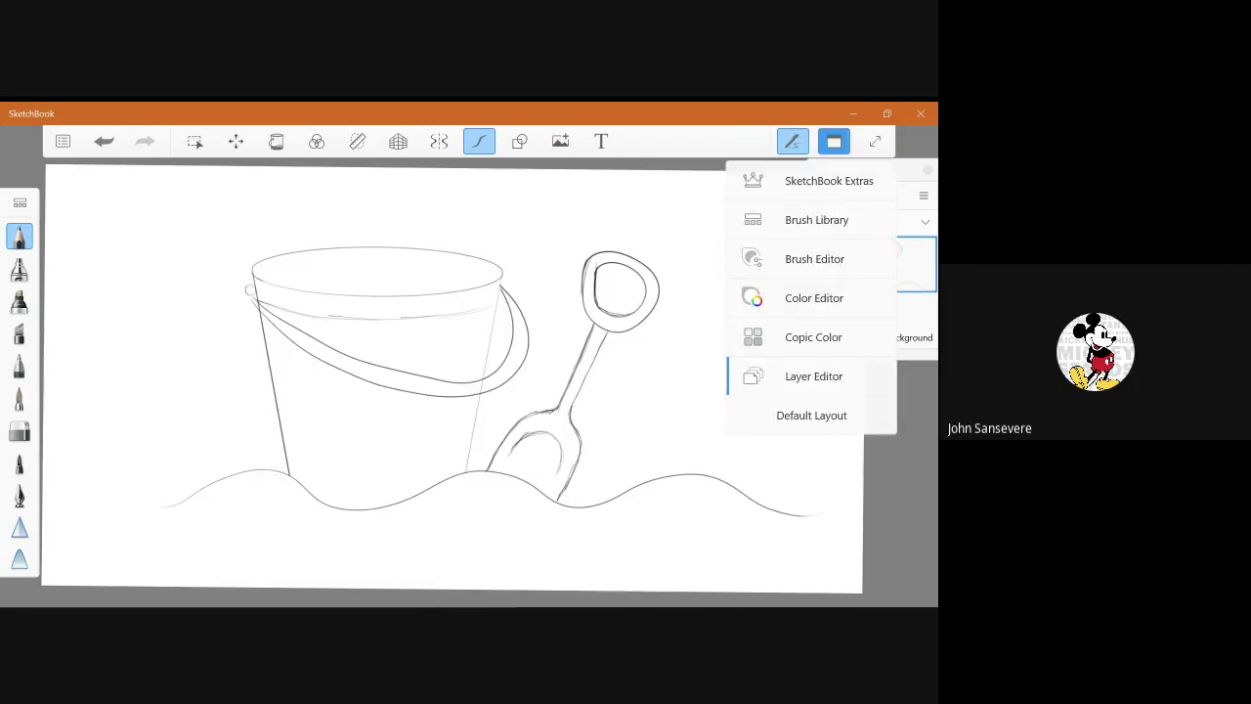
pyautogui.press('Escape')
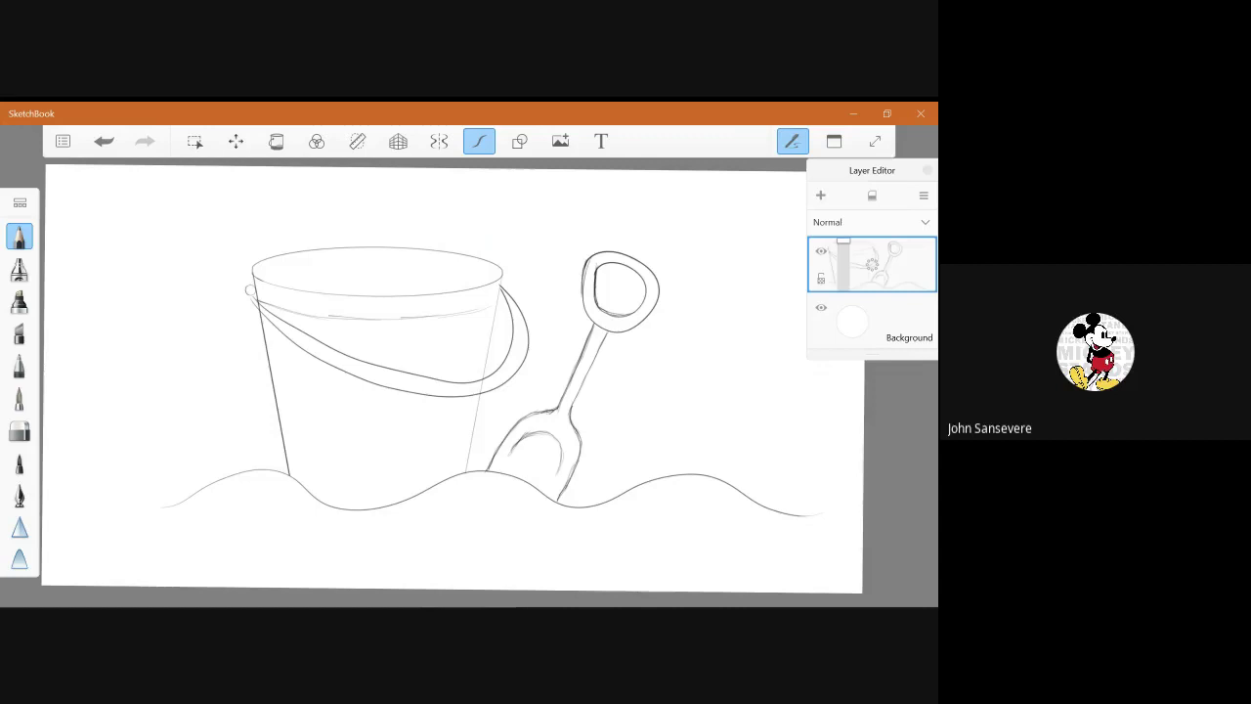
pyautogui.hotkey('ctrl', 'l')
pyautogui.click(20, 462)
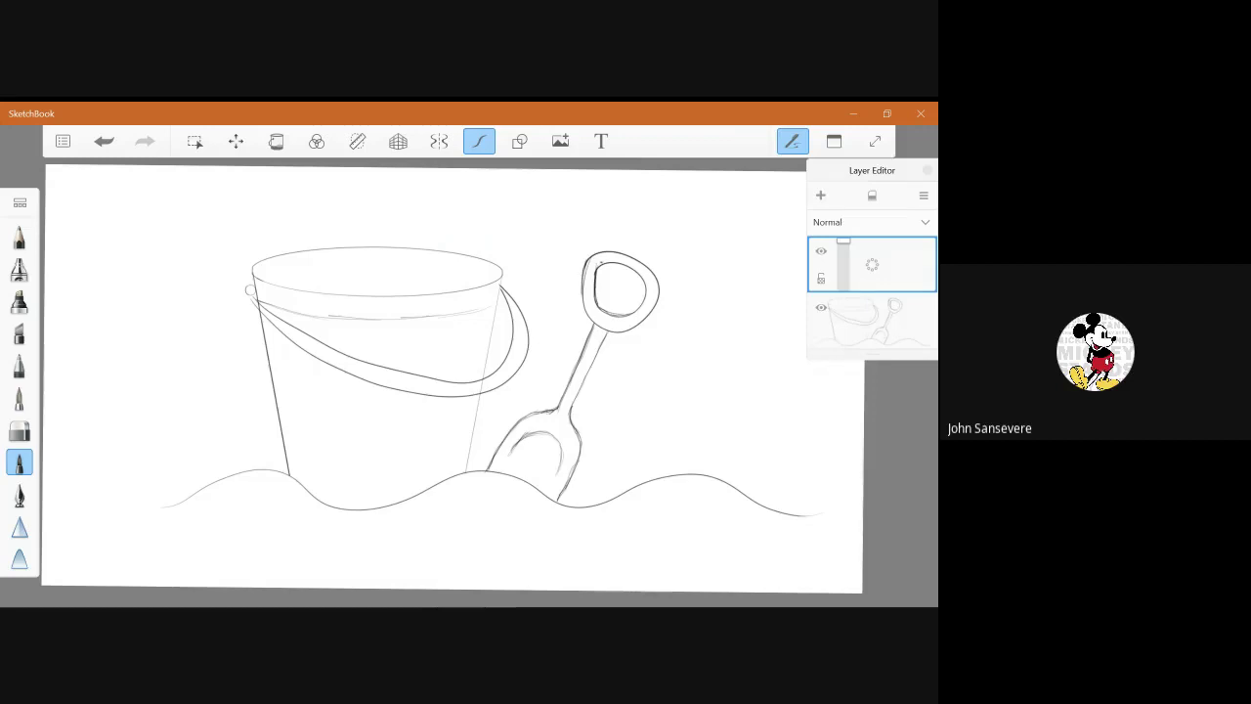
# Ink the shovel on the new layer, tracing the grip's two loops, the shaft, the blade and its inner curve.
pyautogui.moveTo(596, 262)
pyautogui.mouseDown()
pyautogui.moveTo(597, 303)
pyautogui.moveTo(615, 317)
pyautogui.moveTo(639, 303)
pyautogui.moveTo(612, 261)
pyautogui.mouseUp()
pyautogui.hotkey('ctrl', 'z')
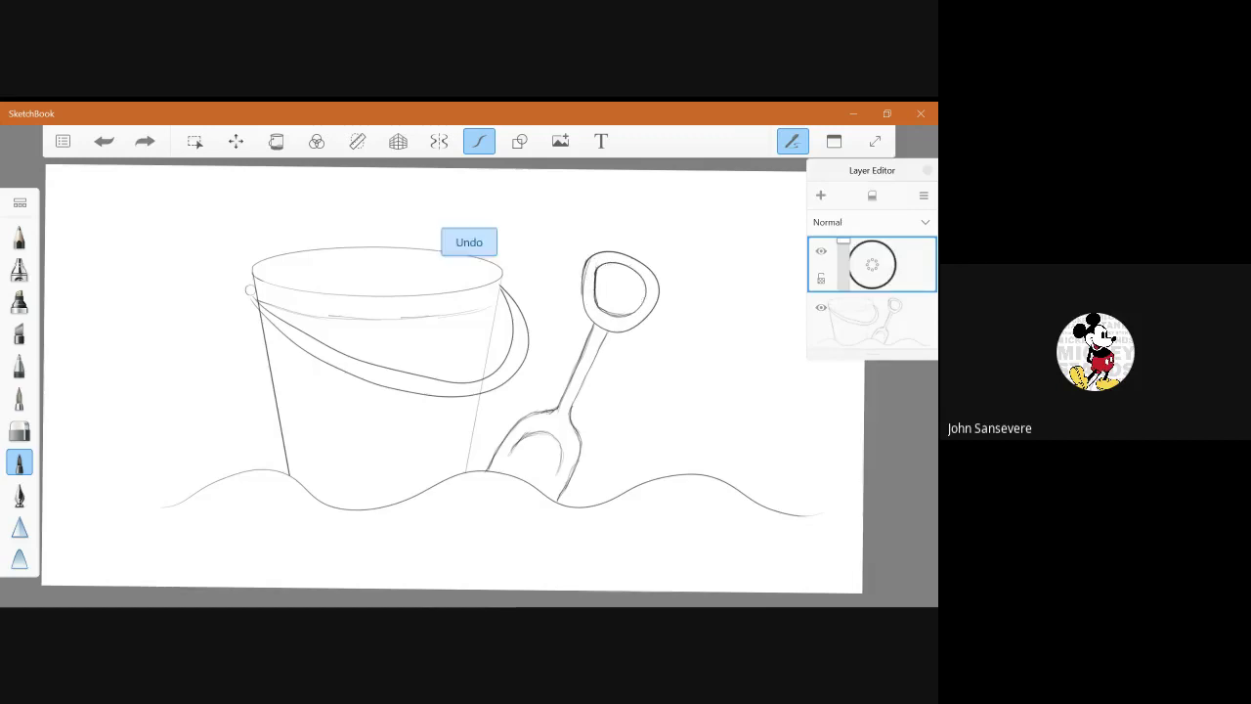
pyautogui.moveTo(595, 267)
pyautogui.mouseDown()
pyautogui.moveTo(639, 280)
pyautogui.moveTo(645, 305)
pyautogui.moveTo(625, 314)
pyautogui.moveTo(597, 295)
pyautogui.moveTo(596, 264)
pyautogui.moveTo(582, 309)
pyautogui.moveTo(611, 334)
pyautogui.moveTo(631, 329)
pyautogui.moveTo(652, 310)
pyautogui.moveTo(655, 275)
pyautogui.moveTo(604, 251)
pyautogui.moveTo(586, 260)
pyautogui.mouseUp()
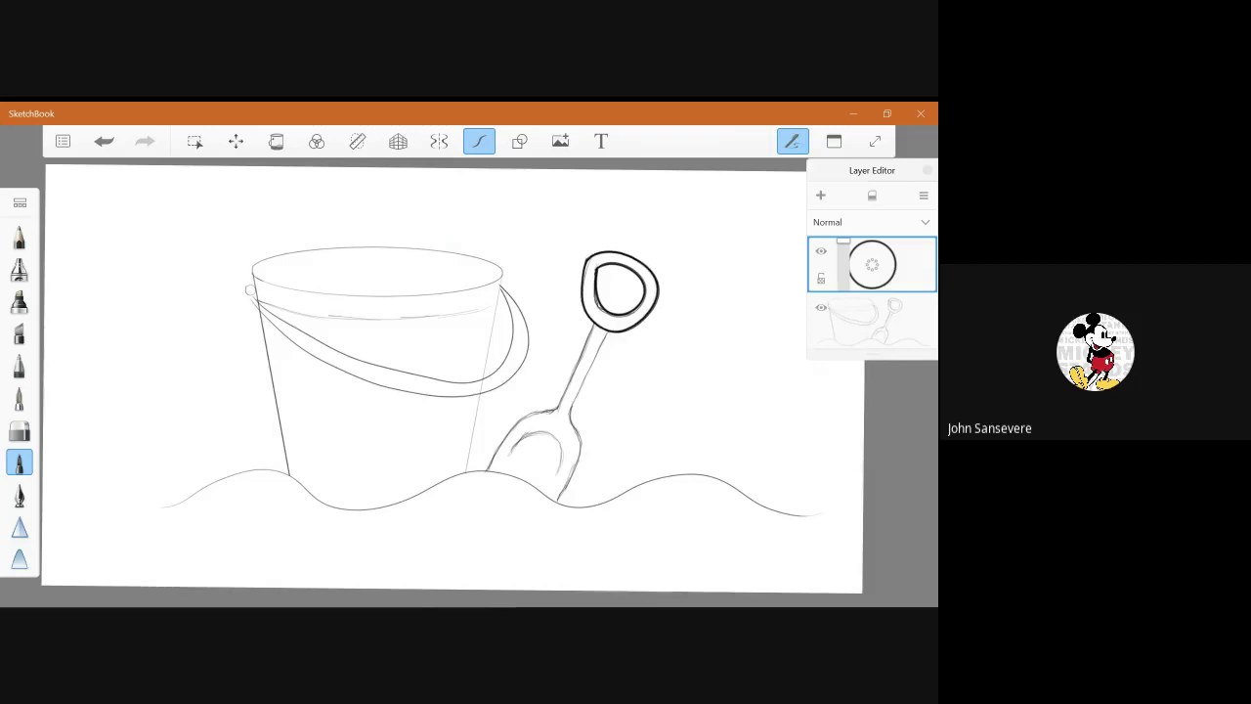
pyautogui.moveTo(593, 329)
pyautogui.mouseDown()
pyautogui.moveTo(557, 409)
pyautogui.moveTo(488, 465)
pyautogui.mouseUp()
pyautogui.moveTo(604, 332)
pyautogui.mouseDown()
pyautogui.moveTo(569, 412)
pyautogui.moveTo(575, 463)
pyautogui.moveTo(557, 498)
pyautogui.mouseUp()
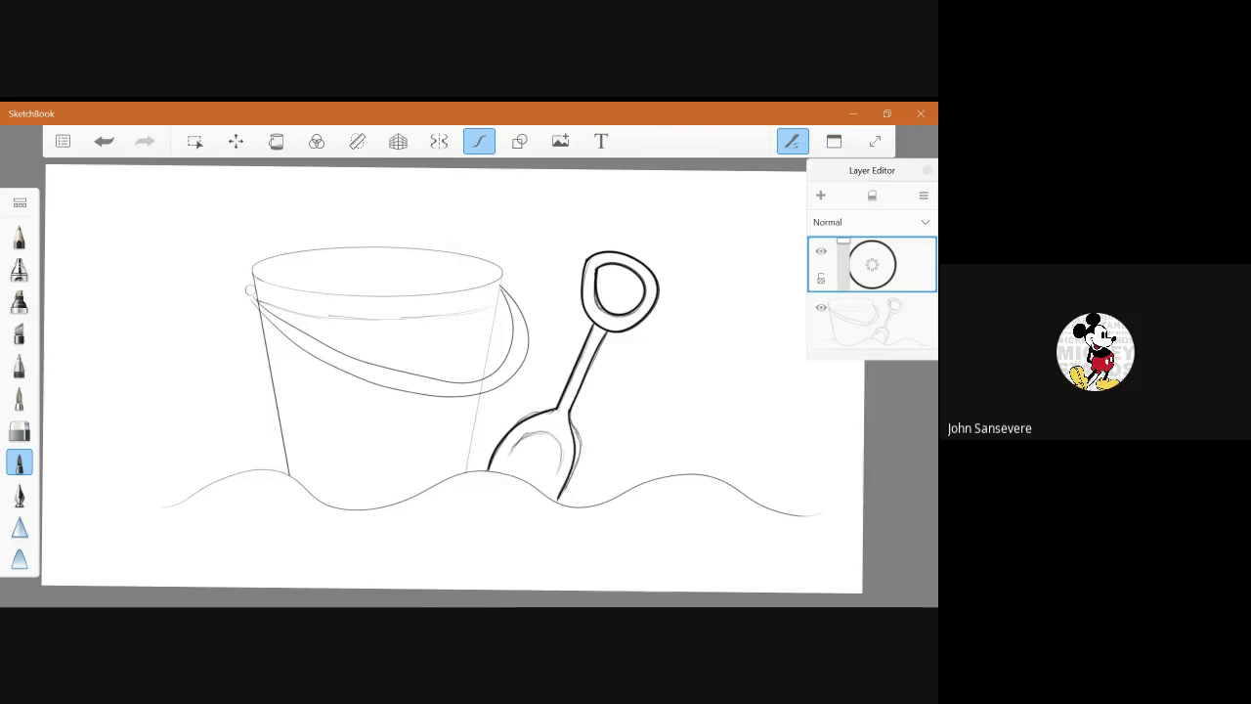
pyautogui.moveTo(508, 452)
pyautogui.mouseDown()
pyautogui.moveTo(540, 430)
pyautogui.moveTo(559, 459)
pyautogui.moveTo(553, 477)
pyautogui.mouseUp()
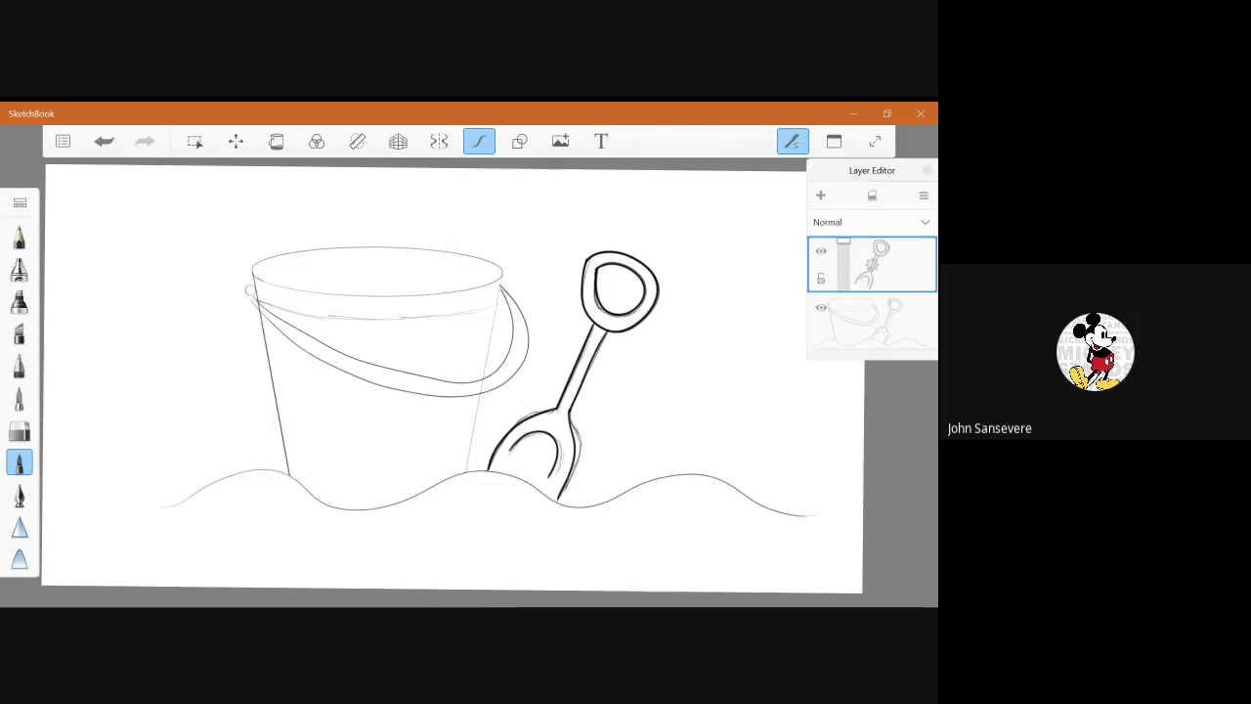
# Ink the pail's right side along the straight ruler, from the rim down to the sand line.
pyautogui.click(276, 141)
pyautogui.click(19, 462)
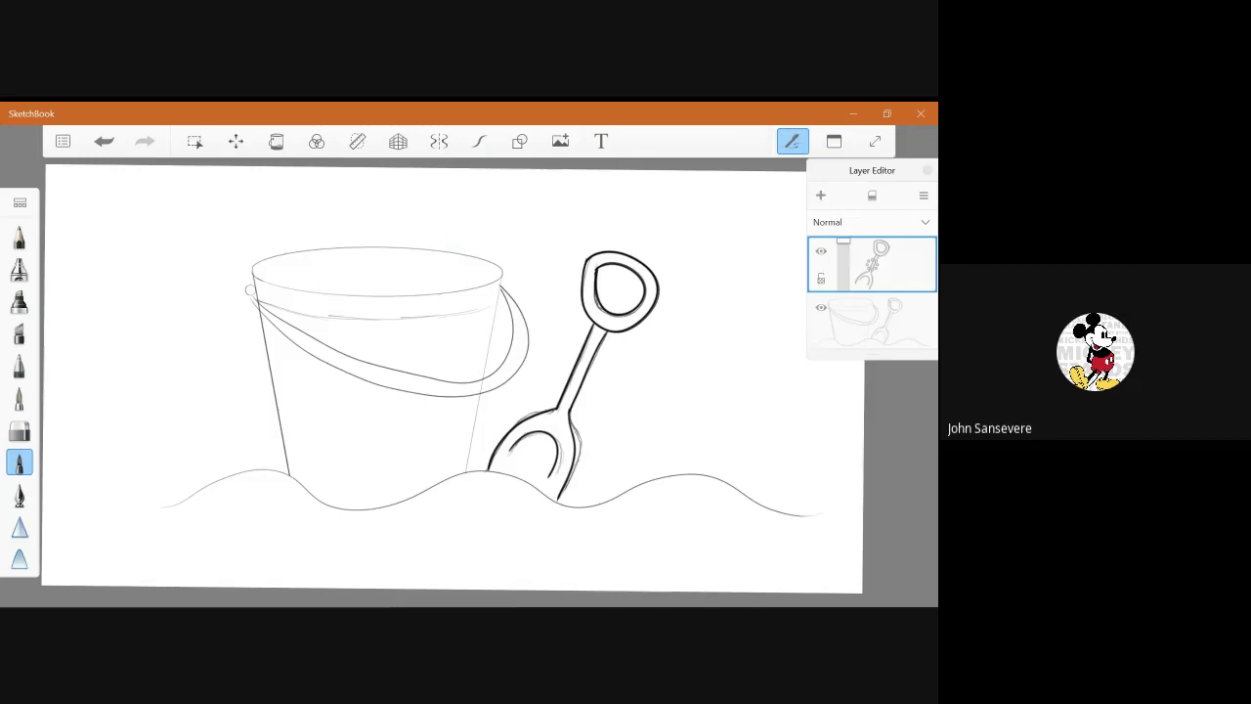
pyautogui.click(356, 141)
pyautogui.moveTo(381, 508); pyautogui.dragTo(419, 508)
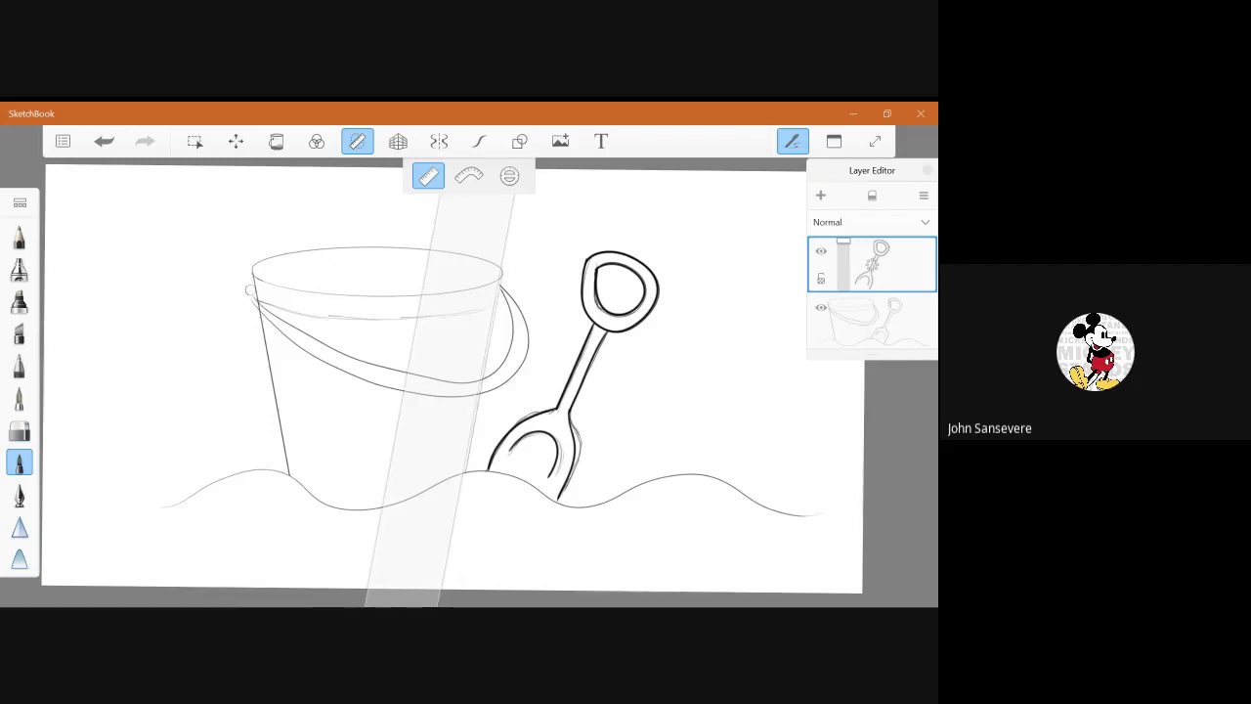
pyautogui.moveTo(499, 277); pyautogui.dragTo(464, 469)
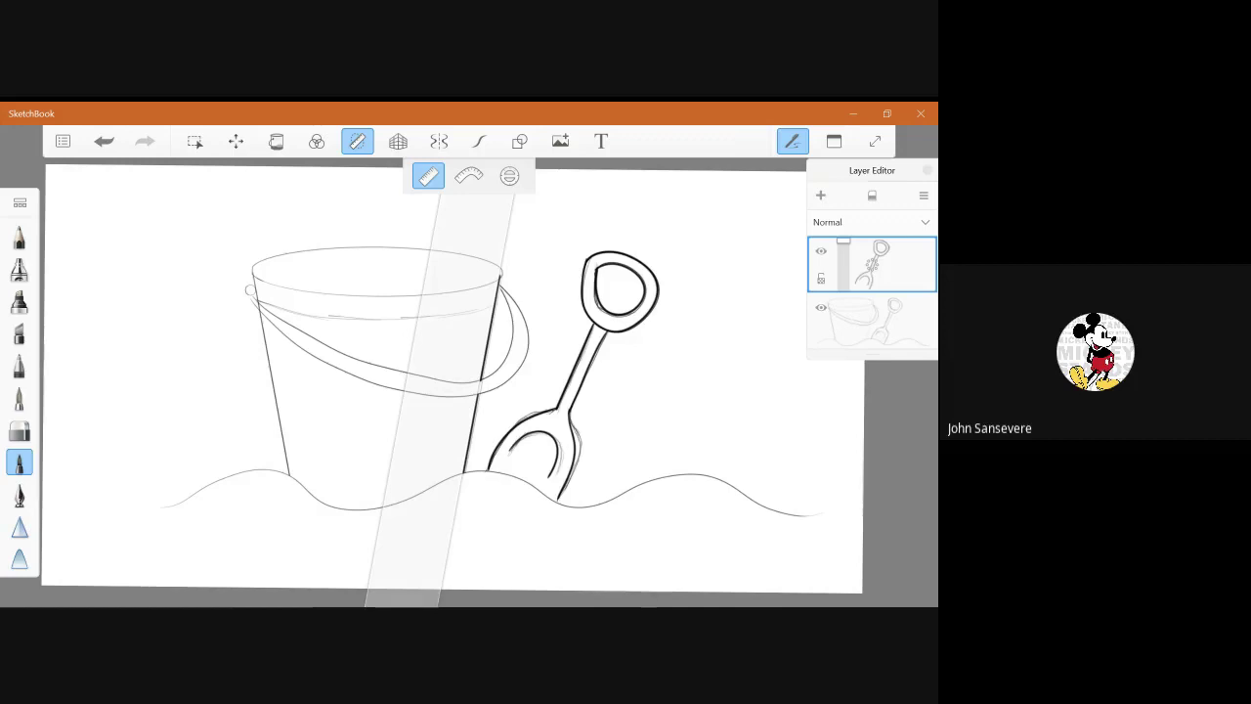
# Ink the pail's left side along the straight ruler from the rim to the sand line, and put the ruler away.
pyautogui.moveTo(440, 391); pyautogui.dragTo(239, 391)
pyautogui.moveTo(275, 537); pyautogui.dragTo(260, 538)
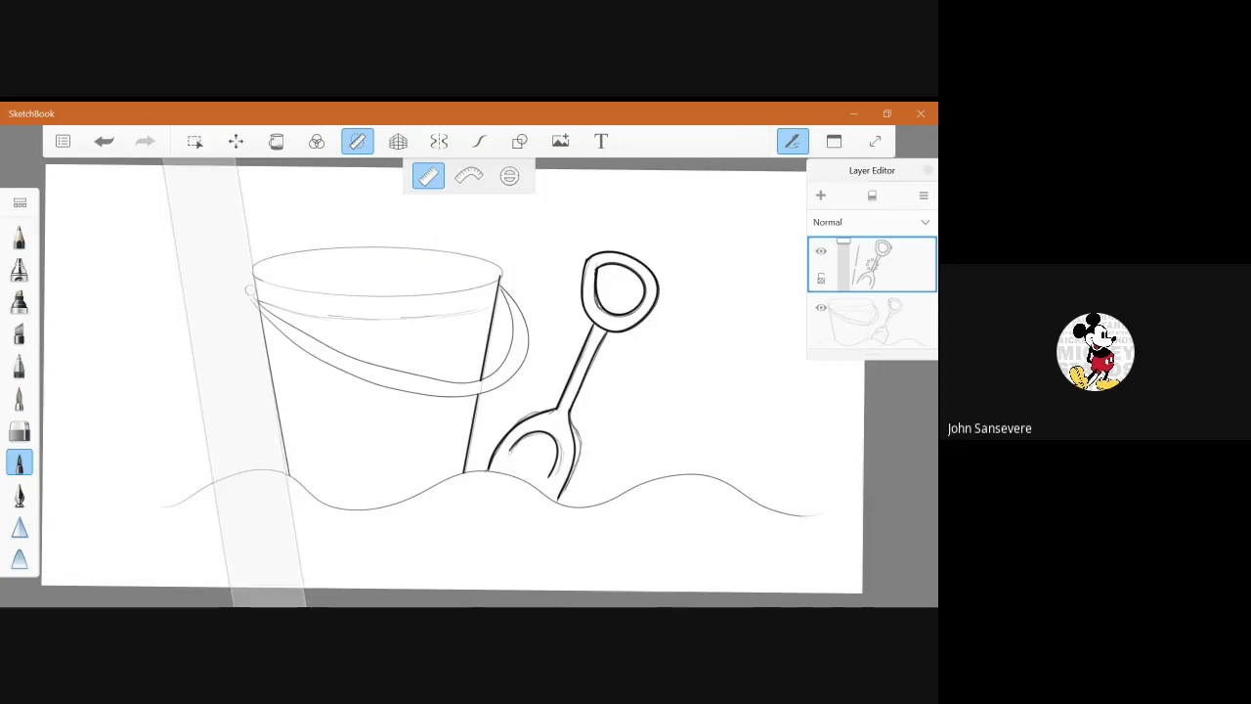
pyautogui.moveTo(260, 537); pyautogui.dragTo(262, 537)
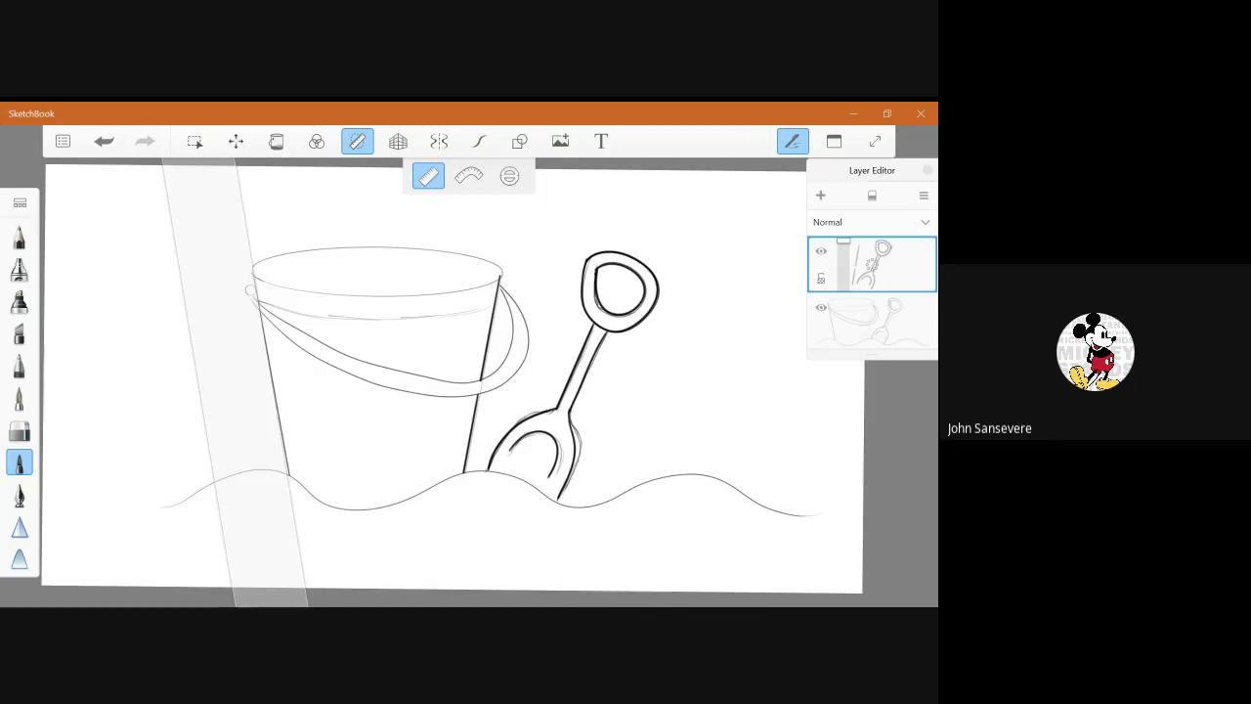
pyautogui.moveTo(260, 538)
pyautogui.mouseDown()
pyautogui.moveTo(246, 537)
pyautogui.moveTo(259, 538)
pyautogui.mouseUp()
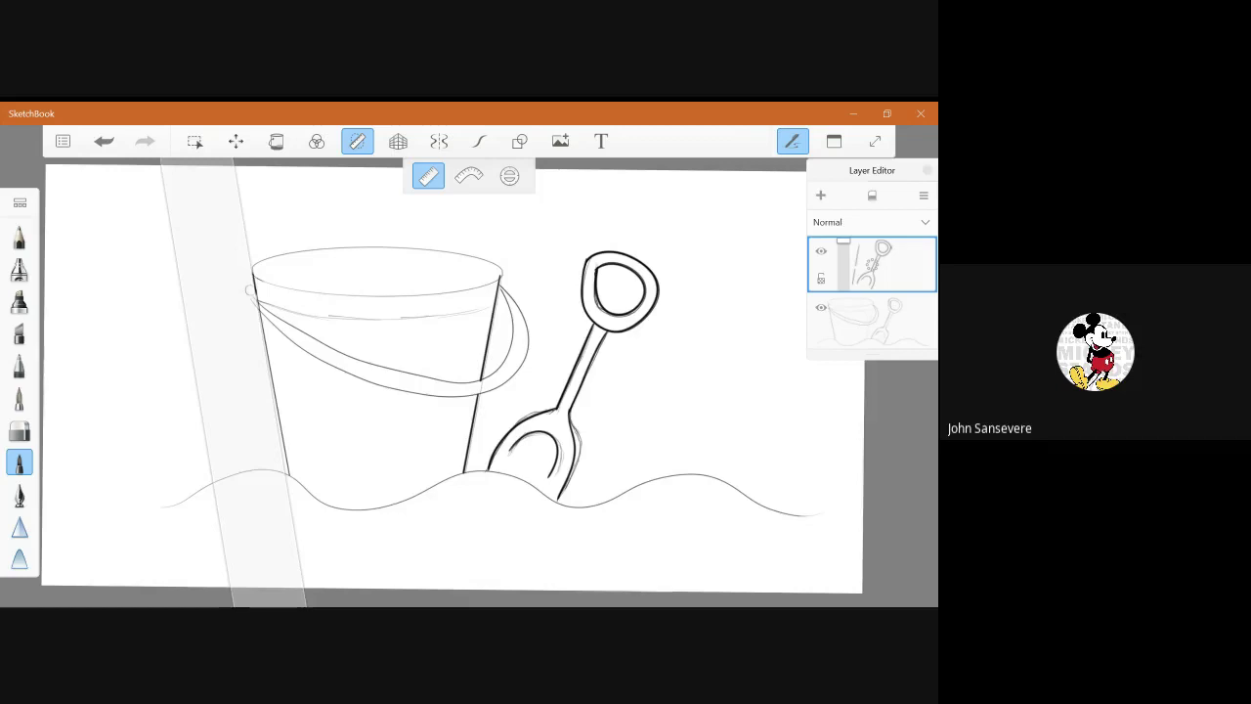
pyautogui.moveTo(260, 317); pyautogui.dragTo(286, 470)
pyautogui.moveTo(233, 381); pyautogui.dragTo(136, 381)
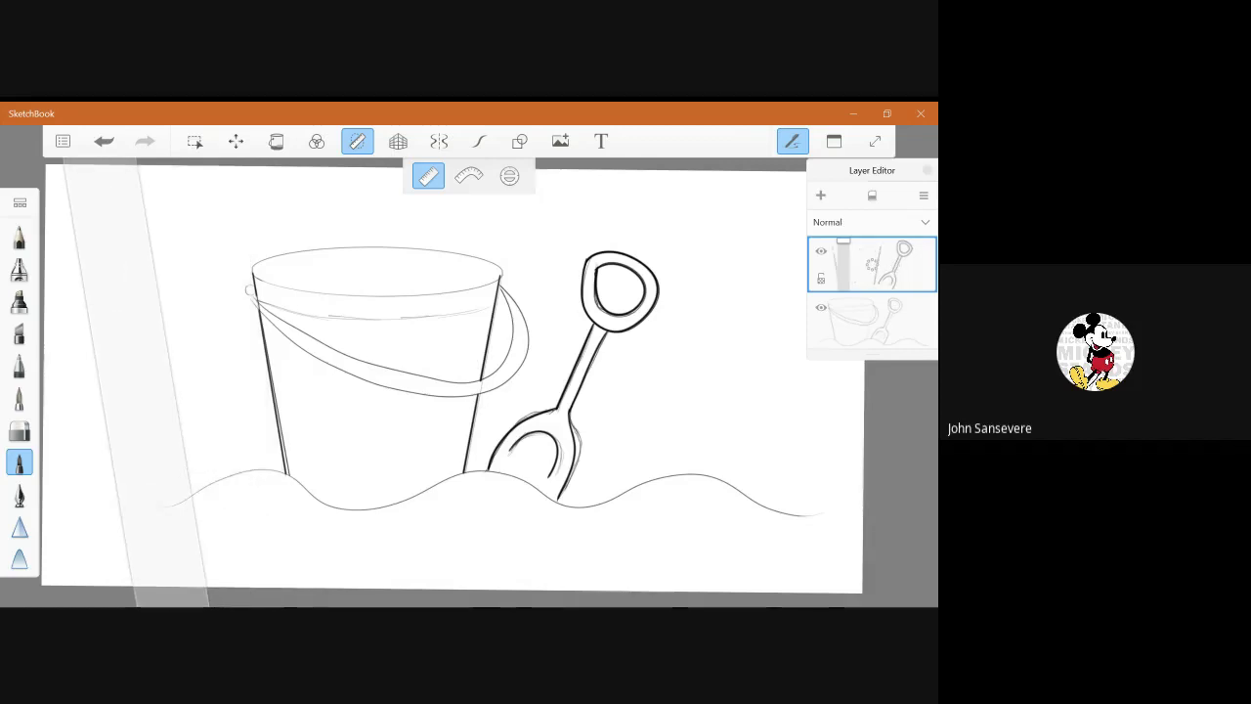
pyautogui.press('r')
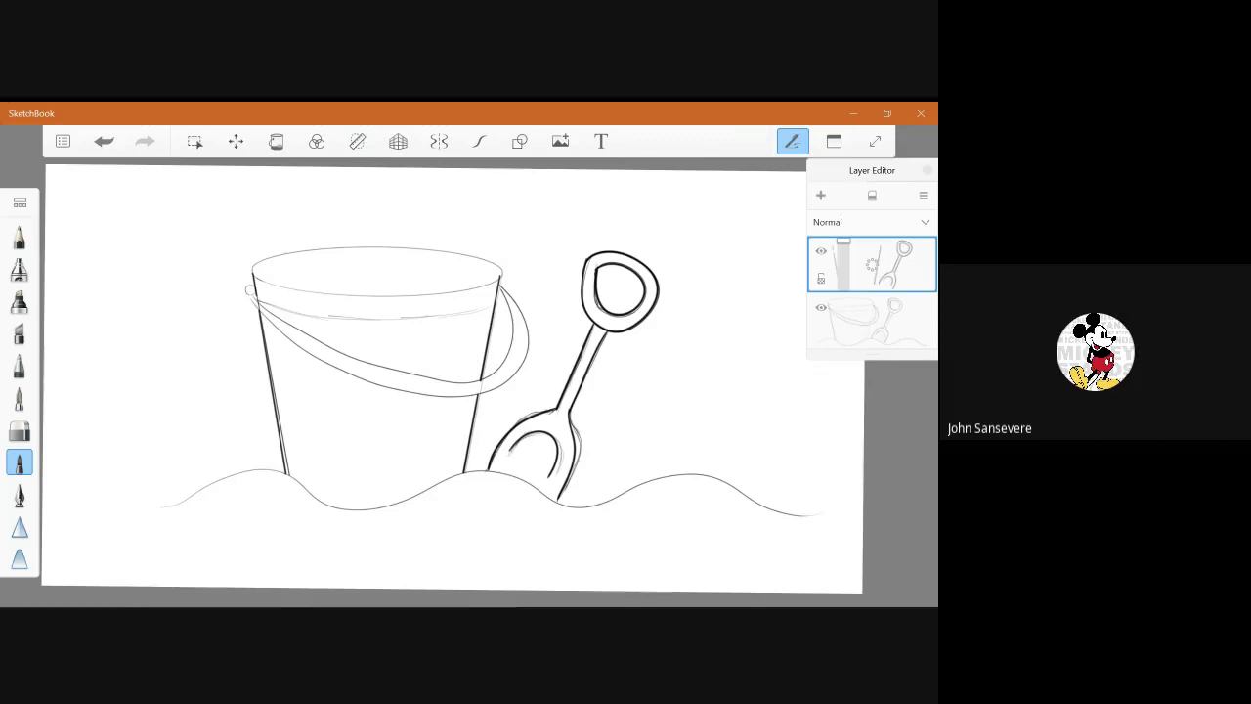
pyautogui.moveTo(258, 302)
pyautogui.mouseDown()
pyautogui.moveTo(342, 317)
pyautogui.moveTo(496, 301)
pyautogui.mouseUp()
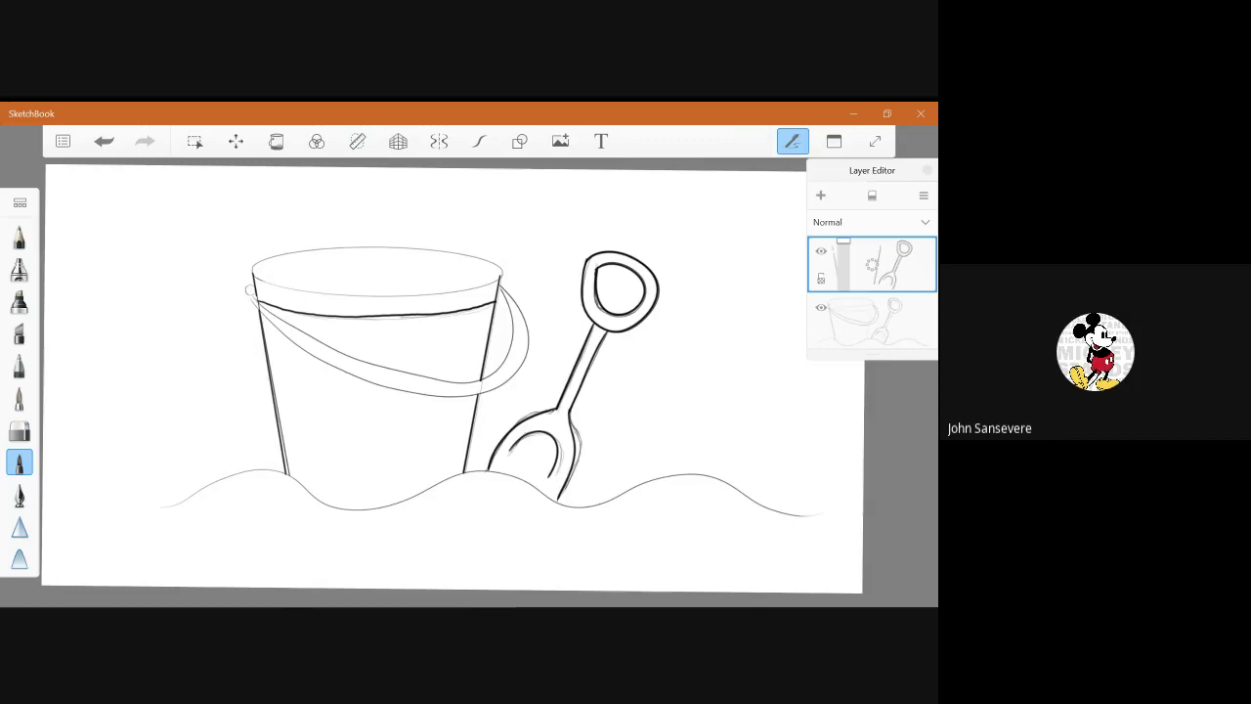
pyautogui.hotkey('ctrl', 'z')
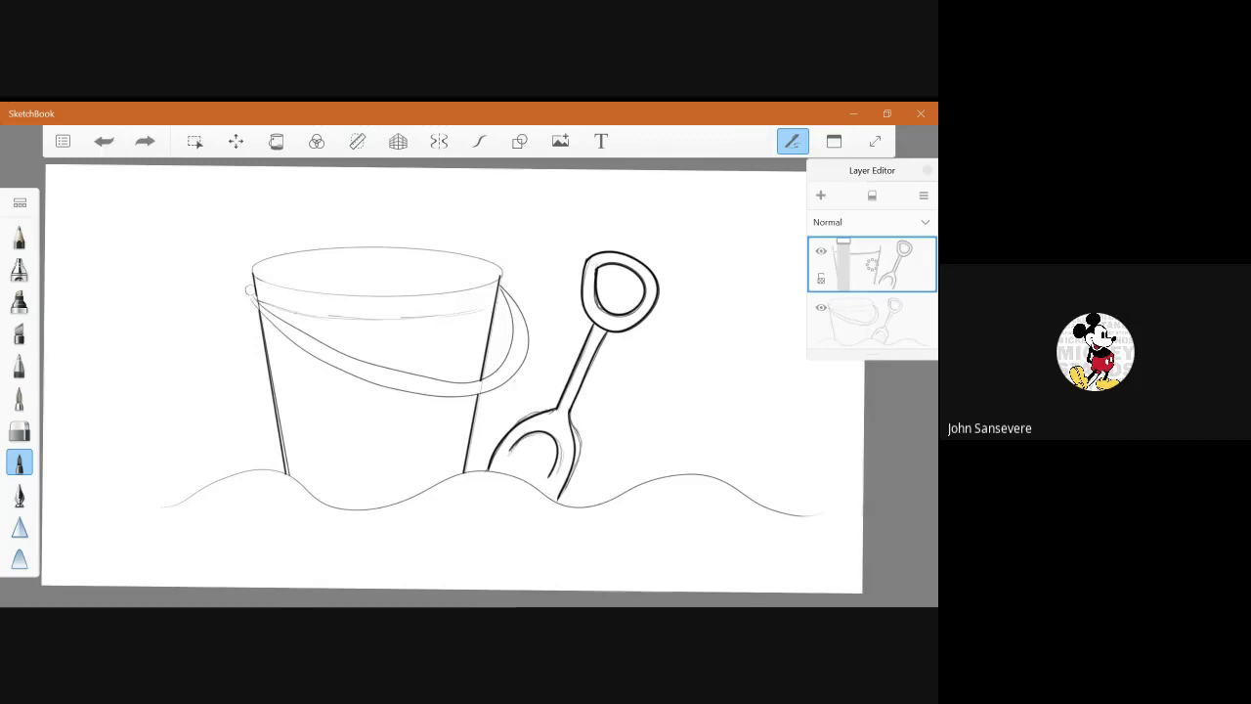
pyautogui.moveTo(254, 298)
pyautogui.mouseDown()
pyautogui.moveTo(344, 317)
pyautogui.moveTo(497, 298)
pyautogui.mouseUp()
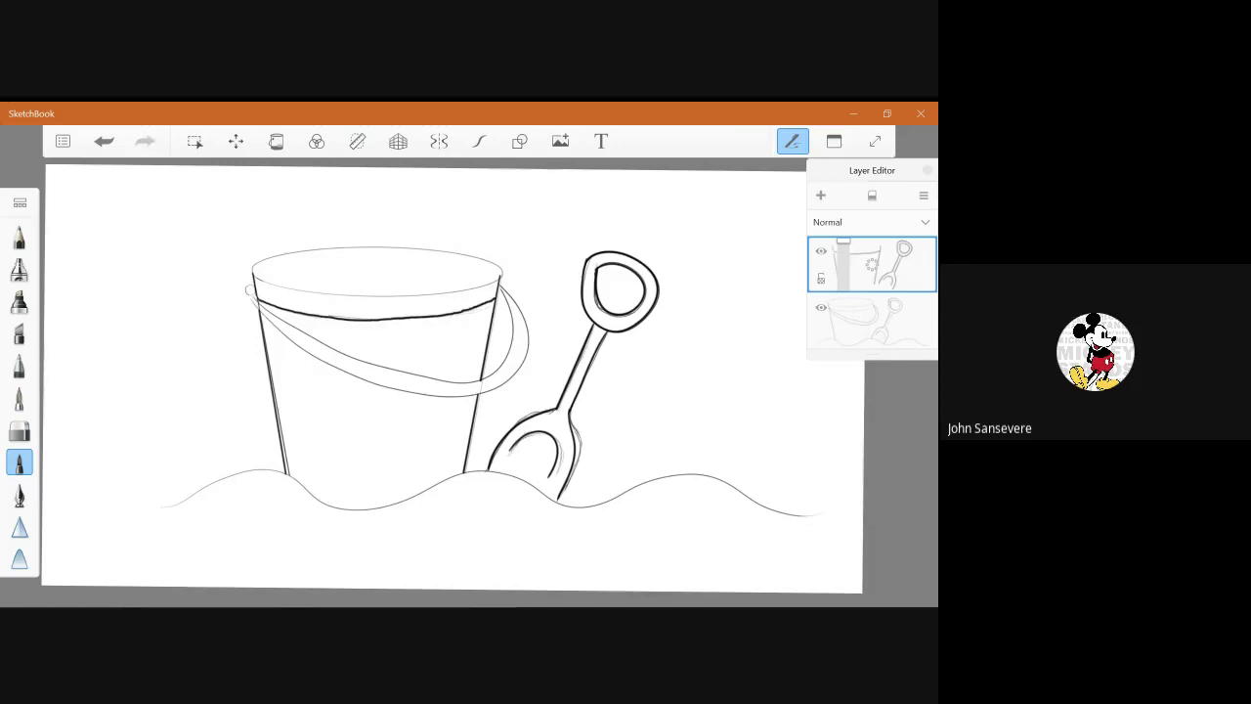
pyautogui.click(103, 141)
# With Predictive Stroke on, ink the curved band line and the front and back edges of the pail's rim.
pyautogui.click(479, 140)
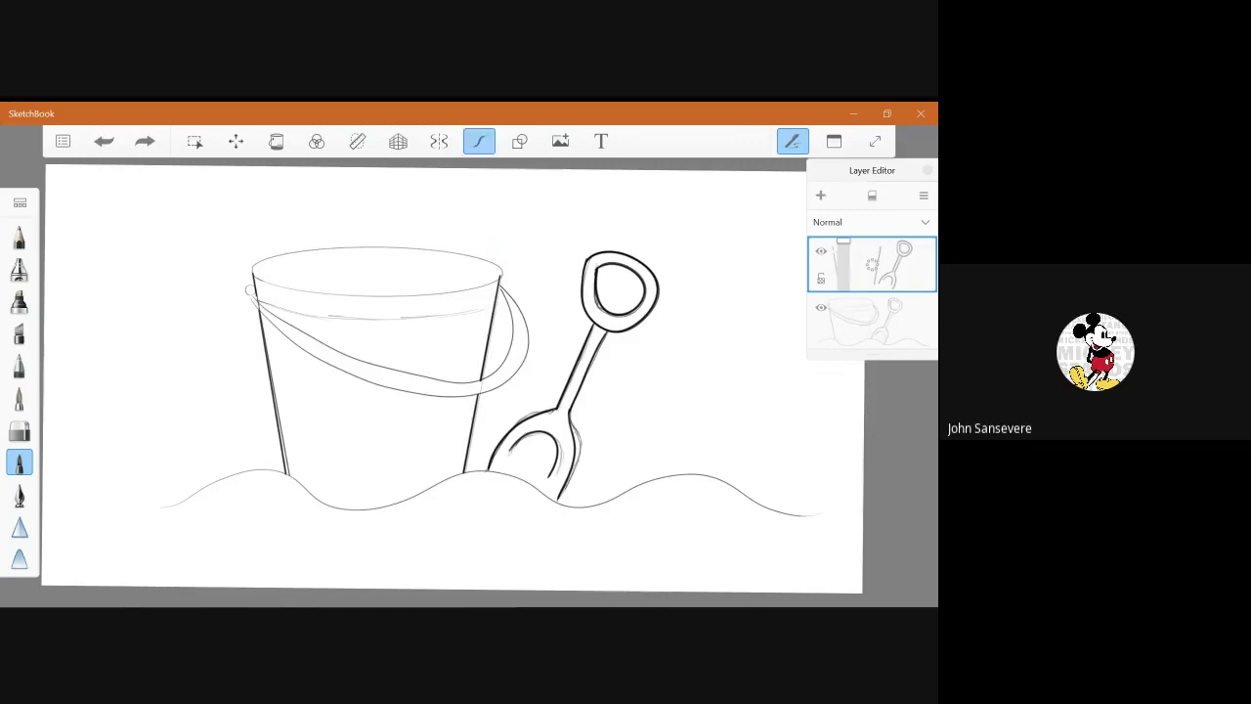
pyautogui.moveTo(256, 301)
pyautogui.mouseDown()
pyautogui.moveTo(363, 321)
pyautogui.moveTo(494, 303)
pyautogui.mouseUp()
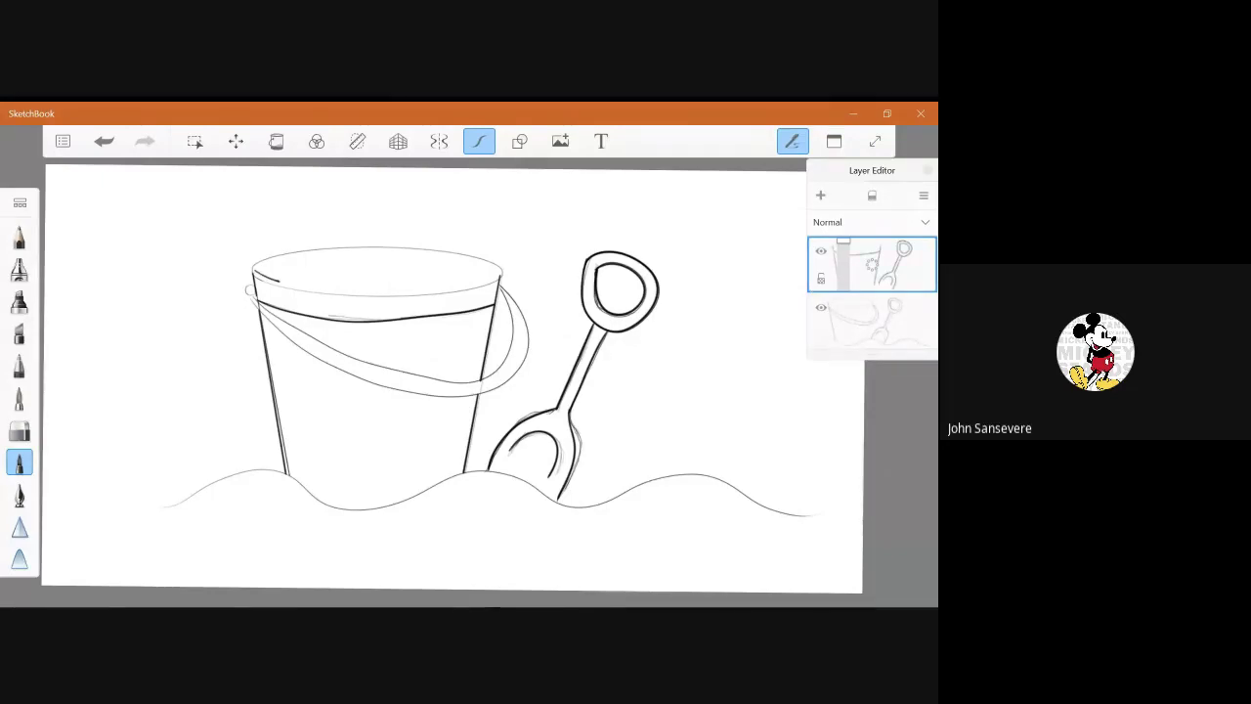
pyautogui.click(104, 141)
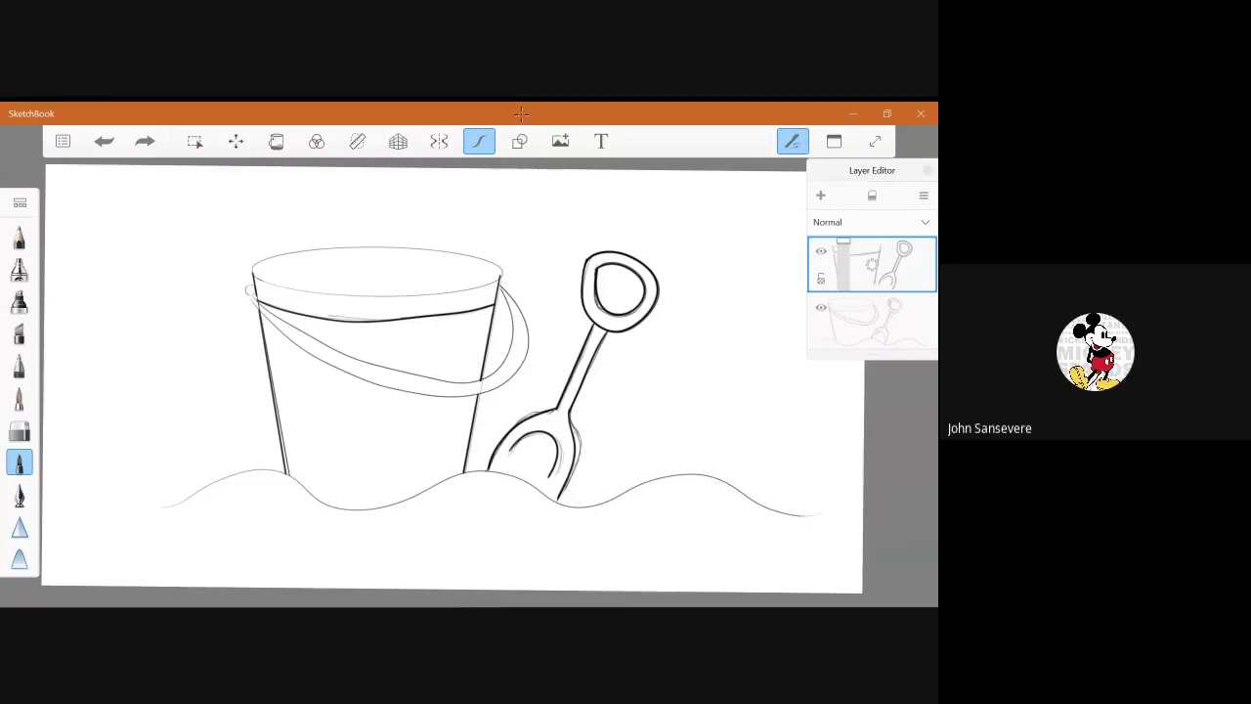
pyautogui.moveTo(500, 276)
pyautogui.mouseDown()
pyautogui.moveTo(368, 295)
pyautogui.moveTo(253, 276)
pyautogui.moveTo(268, 256)
pyautogui.moveTo(344, 249)
pyautogui.moveTo(479, 250)
pyautogui.moveTo(496, 272)
pyautogui.mouseUp()
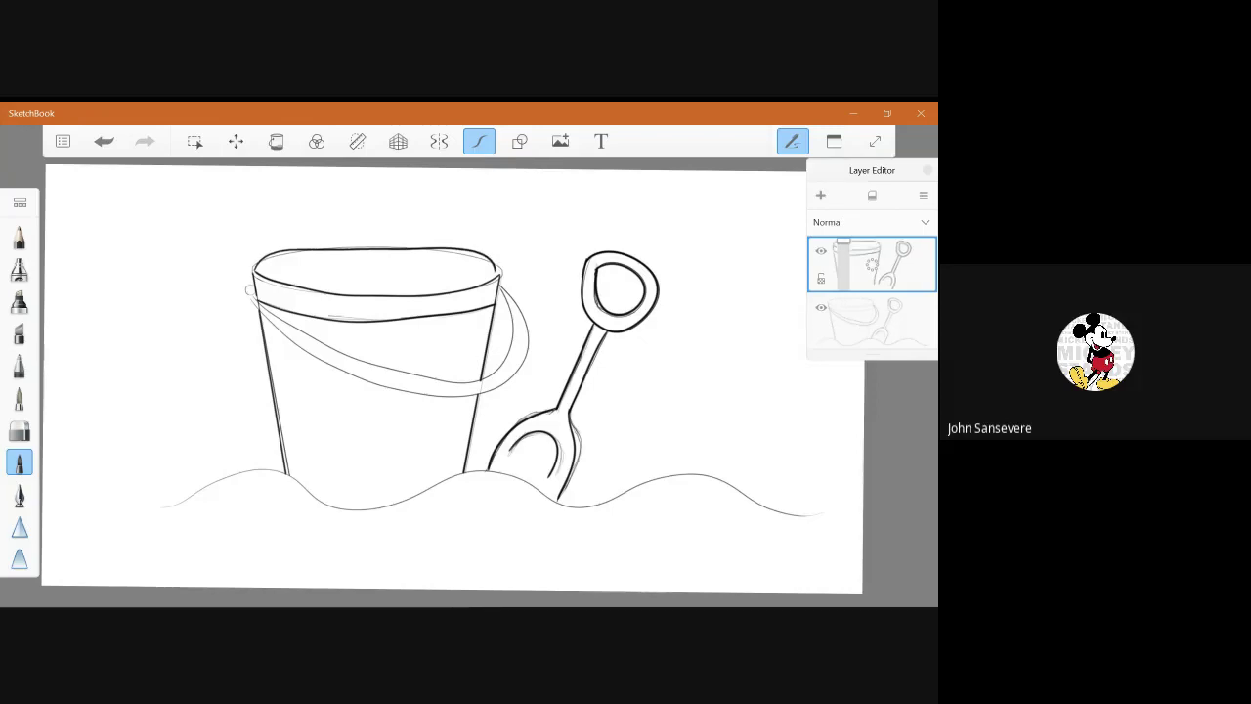
pyautogui.hotkey('ctrl', 'z')
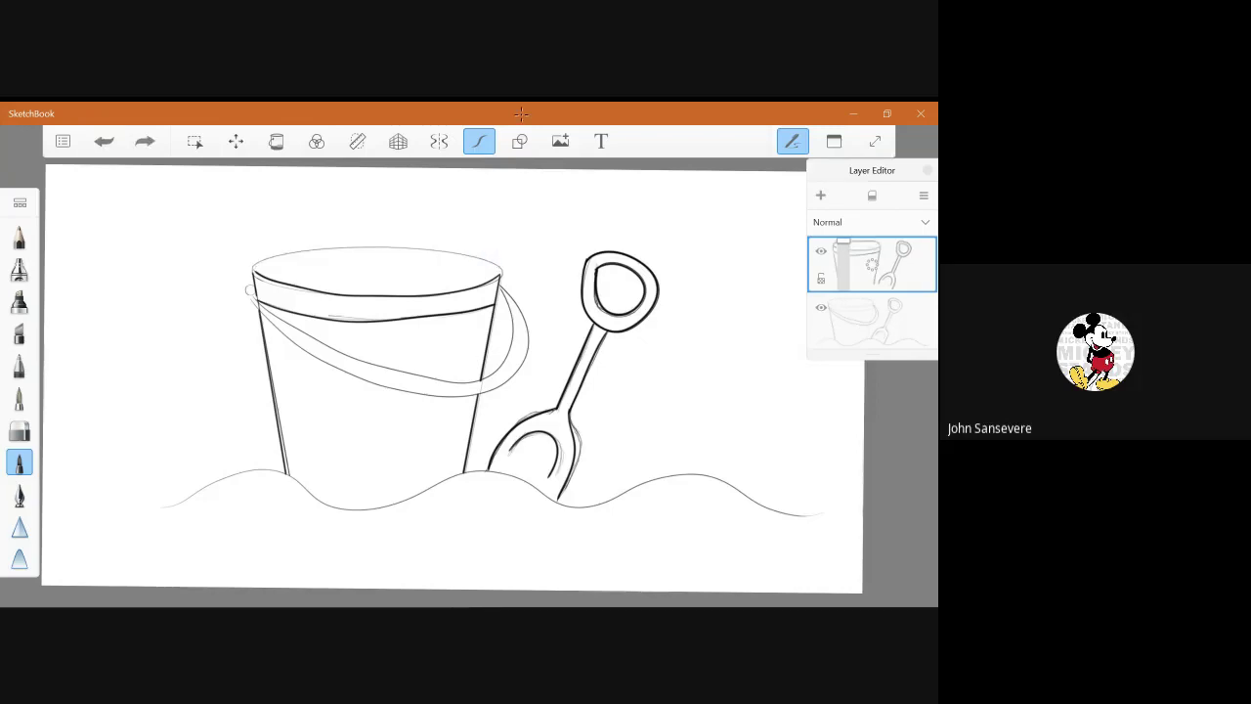
pyautogui.moveTo(266, 259)
pyautogui.mouseDown()
pyautogui.moveTo(369, 244)
pyautogui.moveTo(492, 264)
pyautogui.mouseUp()
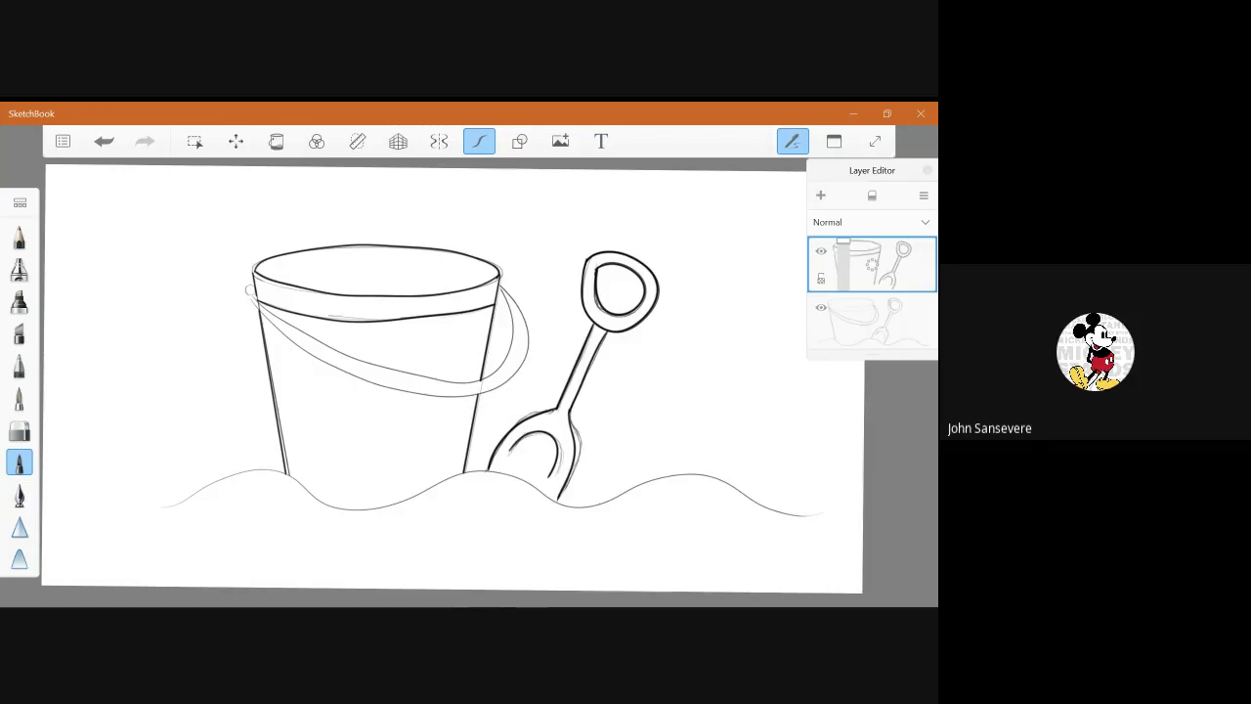
# Ink the small round knob beside the rim and both curved lines of the pail's drooping handle.
pyautogui.moveTo(251, 286); pyautogui.dragTo(254, 297)
pyautogui.moveTo(257, 300)
pyautogui.mouseDown()
pyautogui.moveTo(364, 362)
pyautogui.moveTo(467, 383)
pyautogui.moveTo(508, 357)
pyautogui.moveTo(506, 305)
pyautogui.mouseUp()
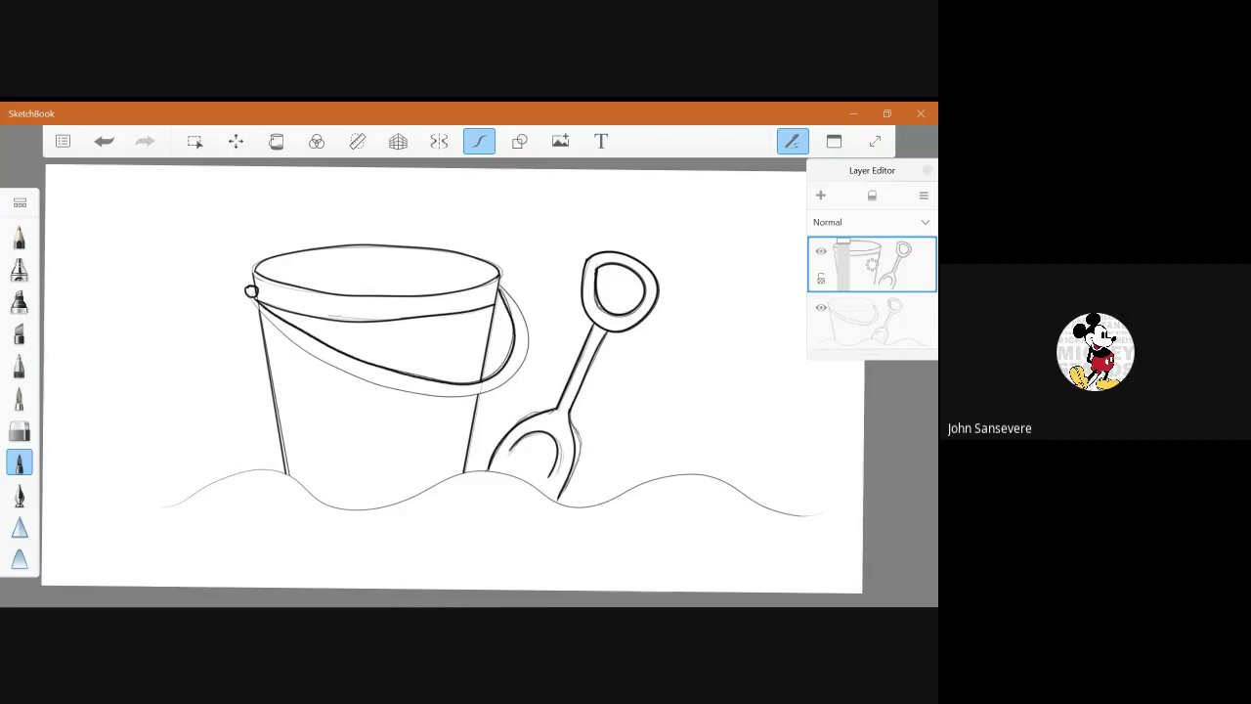
pyautogui.moveTo(254, 300)
pyautogui.mouseDown()
pyautogui.moveTo(344, 367)
pyautogui.moveTo(455, 395)
pyautogui.moveTo(498, 388)
pyautogui.moveTo(523, 362)
pyautogui.moveTo(511, 297)
pyautogui.mouseUp()
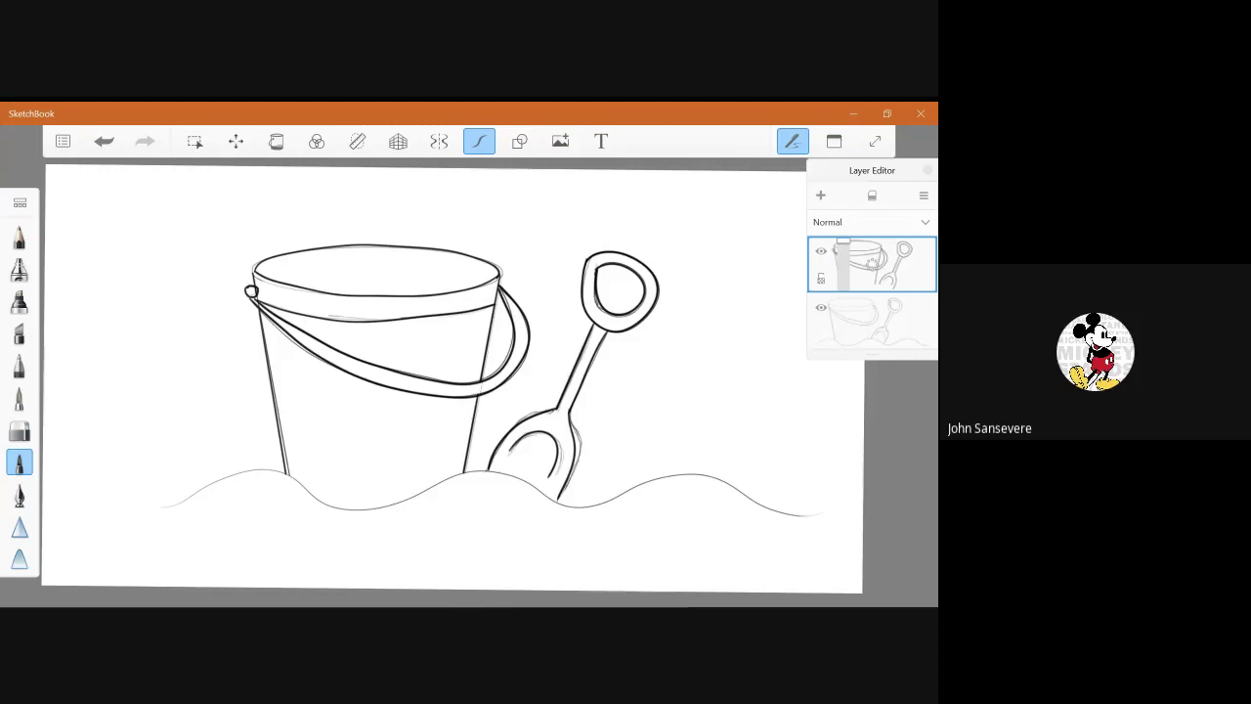
# Ink the wavy sand line across the full width of the sketch, below the pail and shovel.
pyautogui.moveTo(156, 506)
pyautogui.mouseDown()
pyautogui.moveTo(264, 470)
pyautogui.moveTo(356, 509)
pyautogui.moveTo(488, 471)
pyautogui.moveTo(564, 507)
pyautogui.moveTo(599, 506)
pyautogui.moveTo(656, 475)
pyautogui.moveTo(715, 482)
pyautogui.moveTo(782, 511)
pyautogui.moveTo(819, 509)
pyautogui.mouseUp()
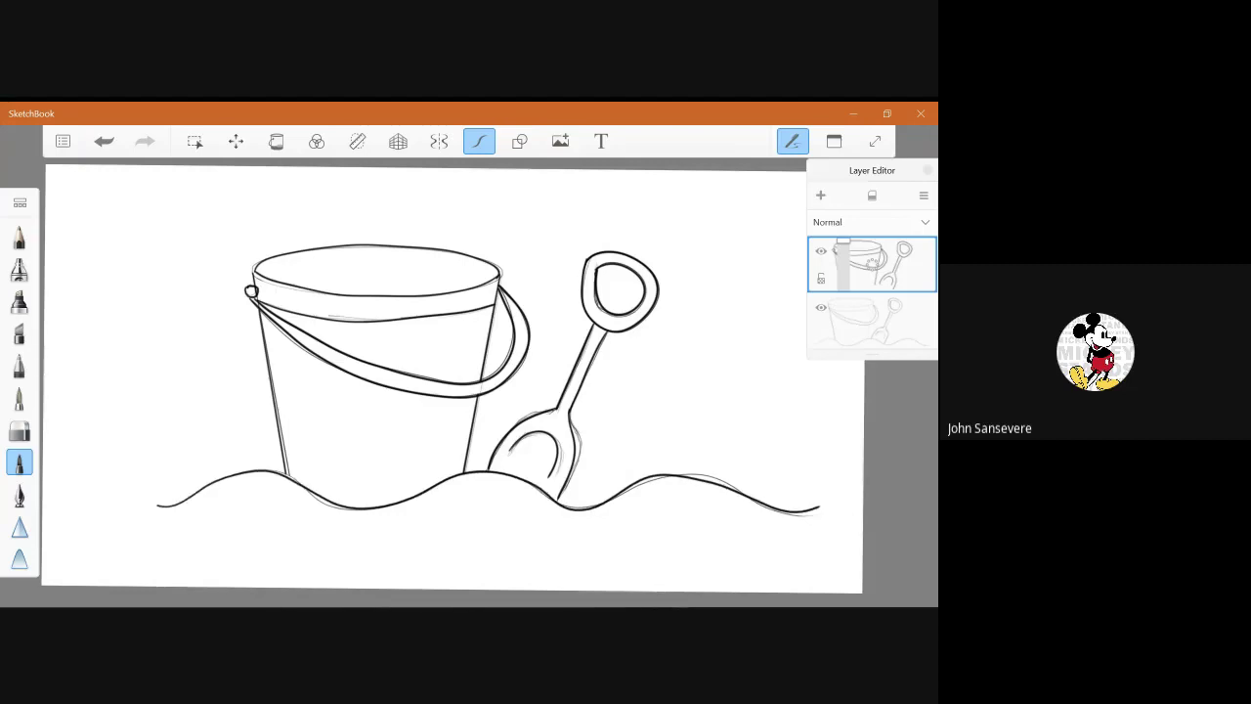
pyautogui.click(521, 114)
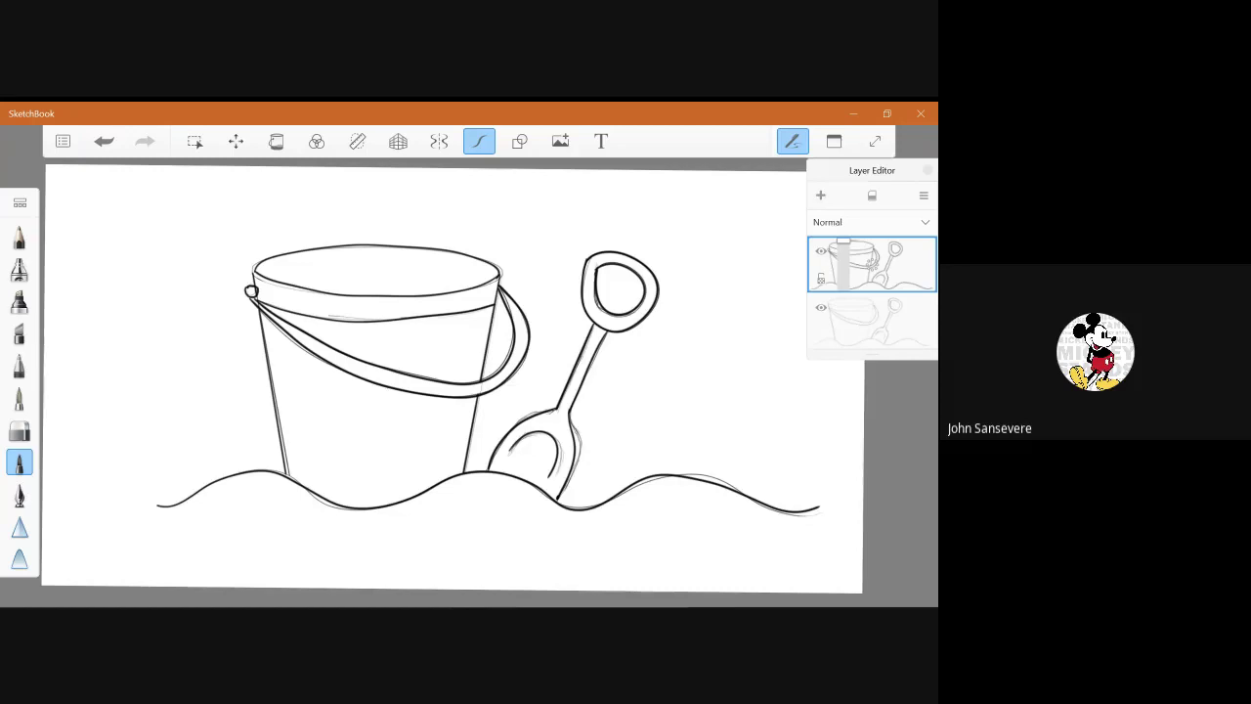
pyautogui.hotkey('ctrl', 'z')
# Touch up the ink on the pail's left side, closing the rim corner and joining the handle to the round knob.
pyautogui.scroll(6, 267, 271)
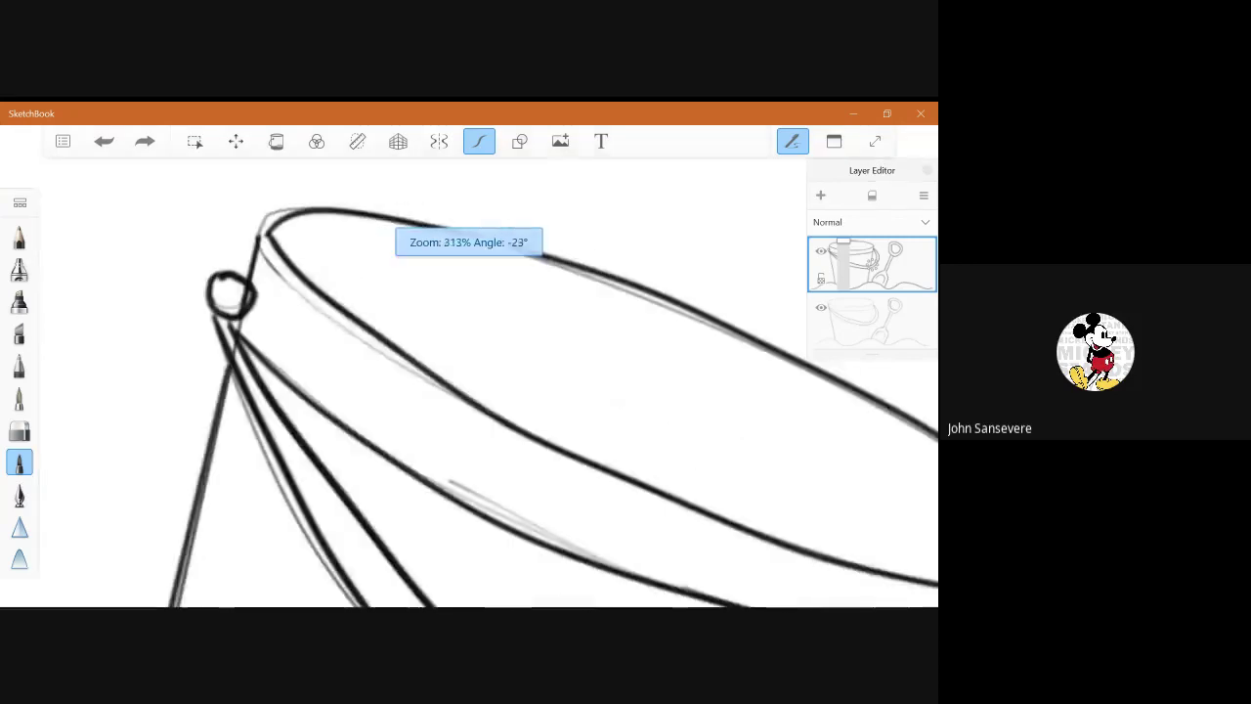
pyautogui.scroll(1, 243, 363)
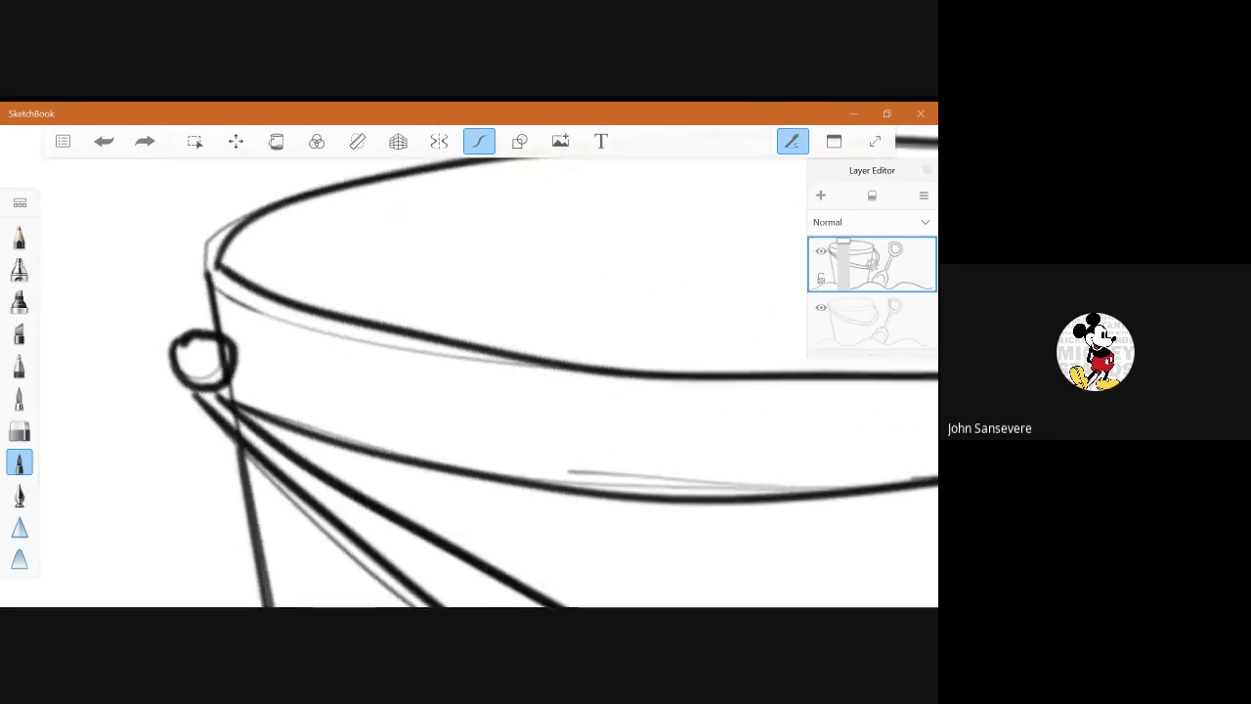
pyautogui.moveTo(209, 281); pyautogui.dragTo(226, 235)
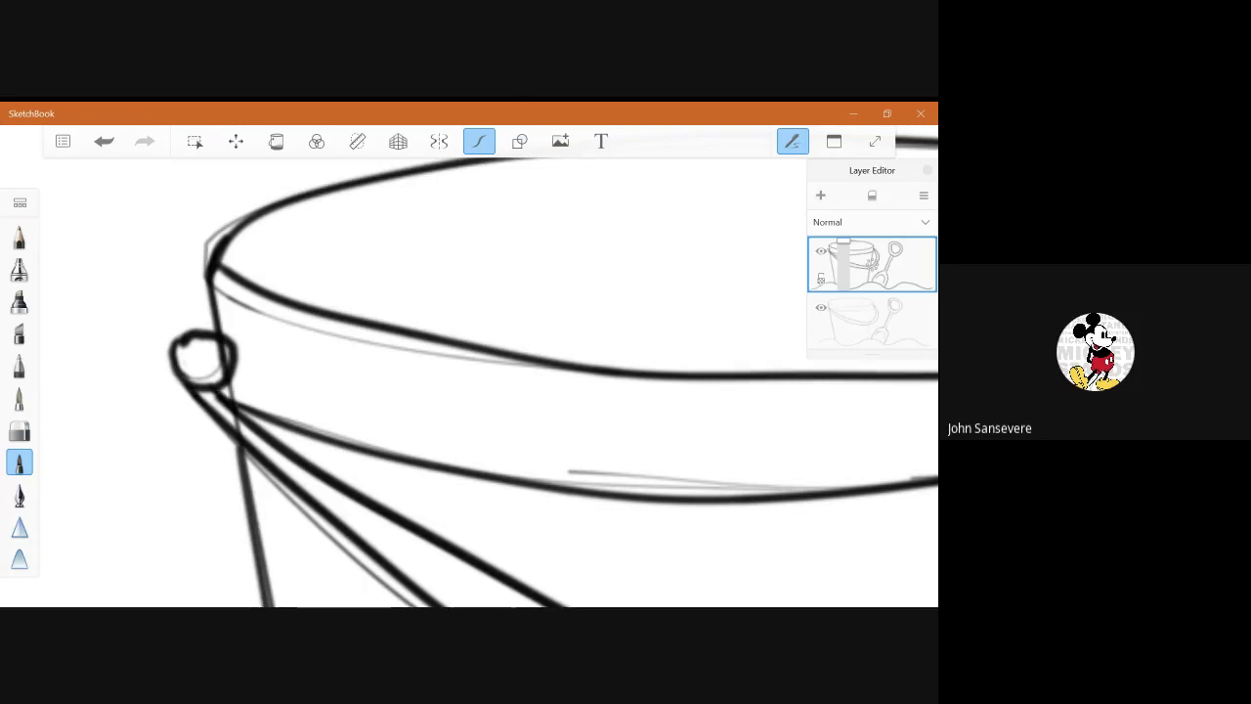
pyautogui.moveTo(186, 342); pyautogui.dragTo(182, 374)
pyautogui.scroll(-4, 469, 381)
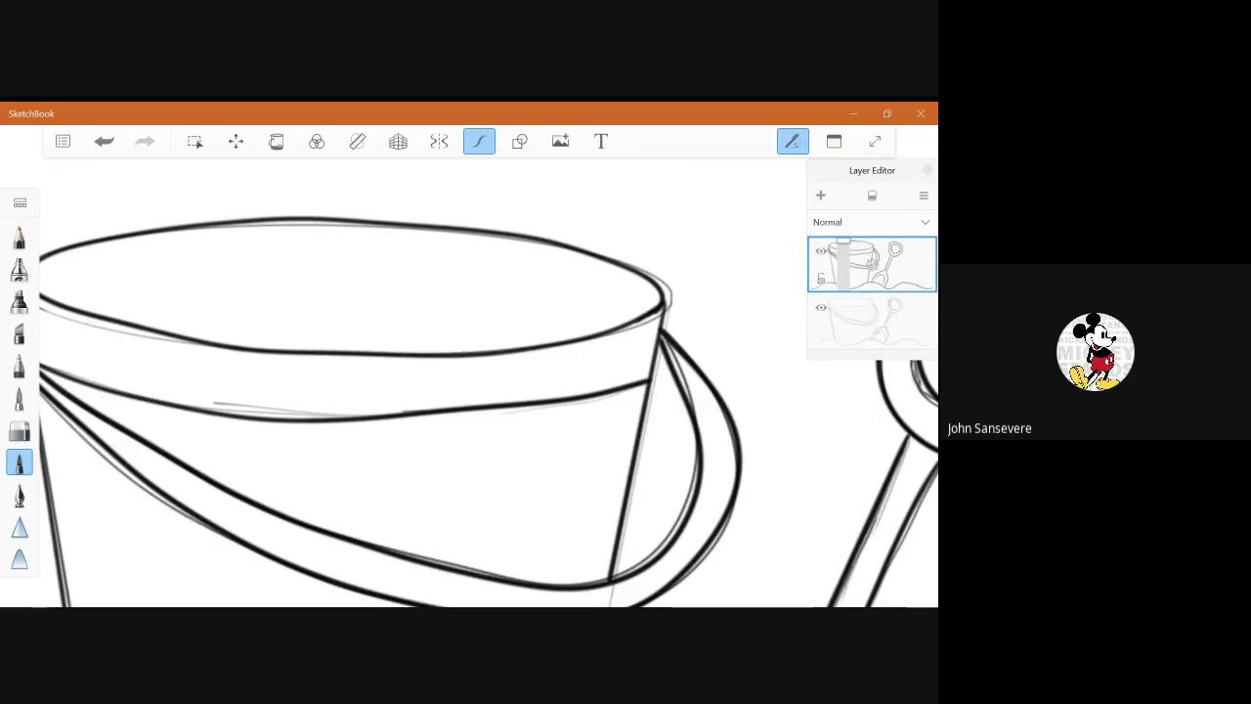
# Close the ink gap between the right edge of the shovel blade and the sand line.
pyautogui.scroll(-3, 470, 381)
pyautogui.scroll(1, 469, 381)
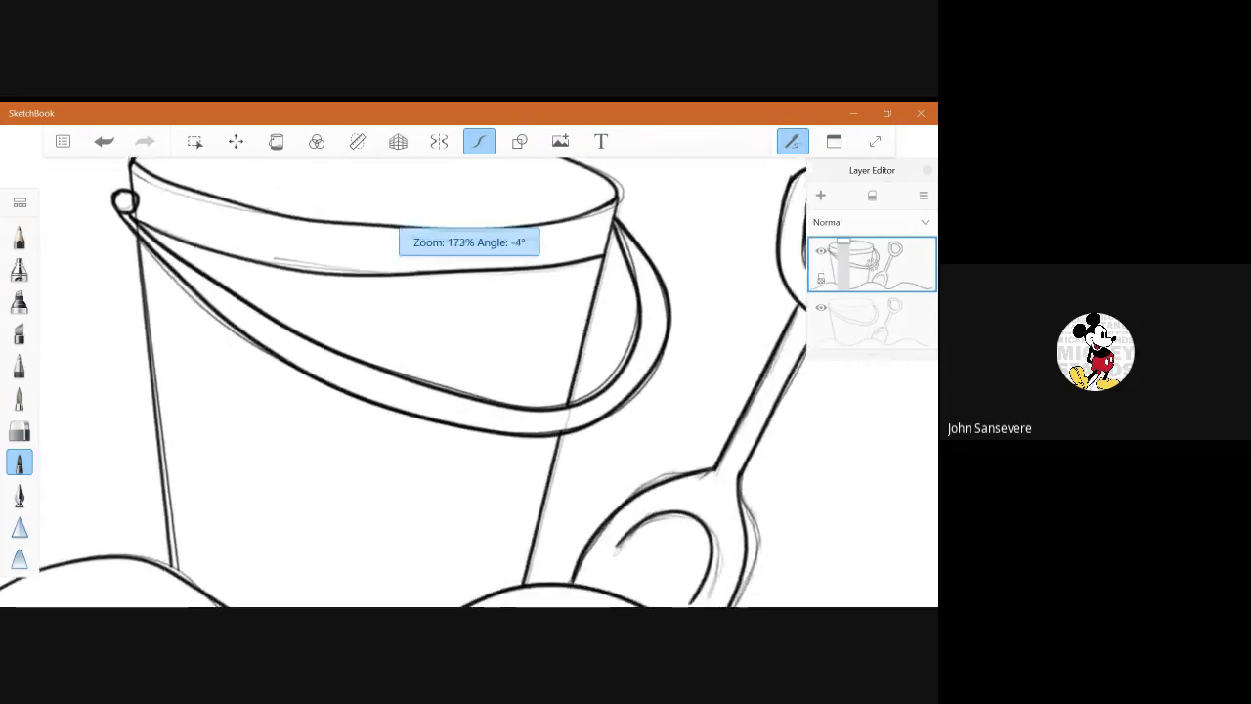
pyautogui.scroll(-1, 469, 381)
pyautogui.scroll(3, 469, 381)
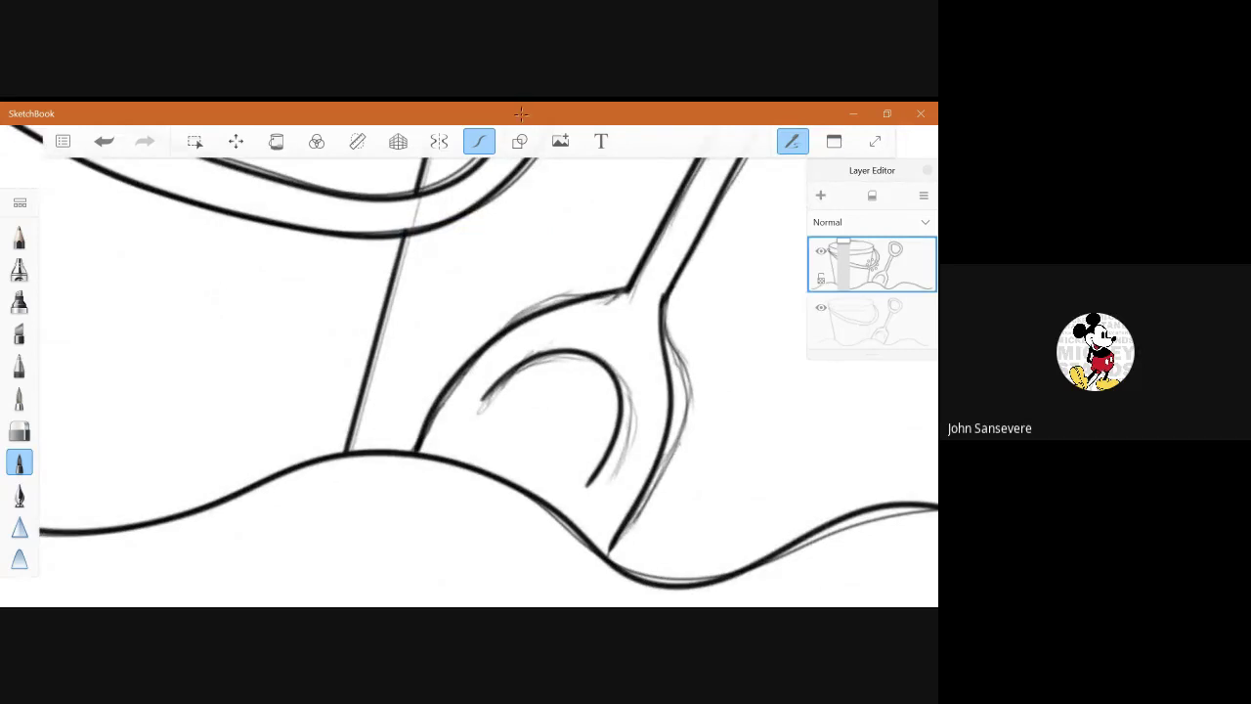
pyautogui.moveTo(614, 538); pyautogui.dragTo(605, 556)
pyautogui.scroll(-3, 488, 383)
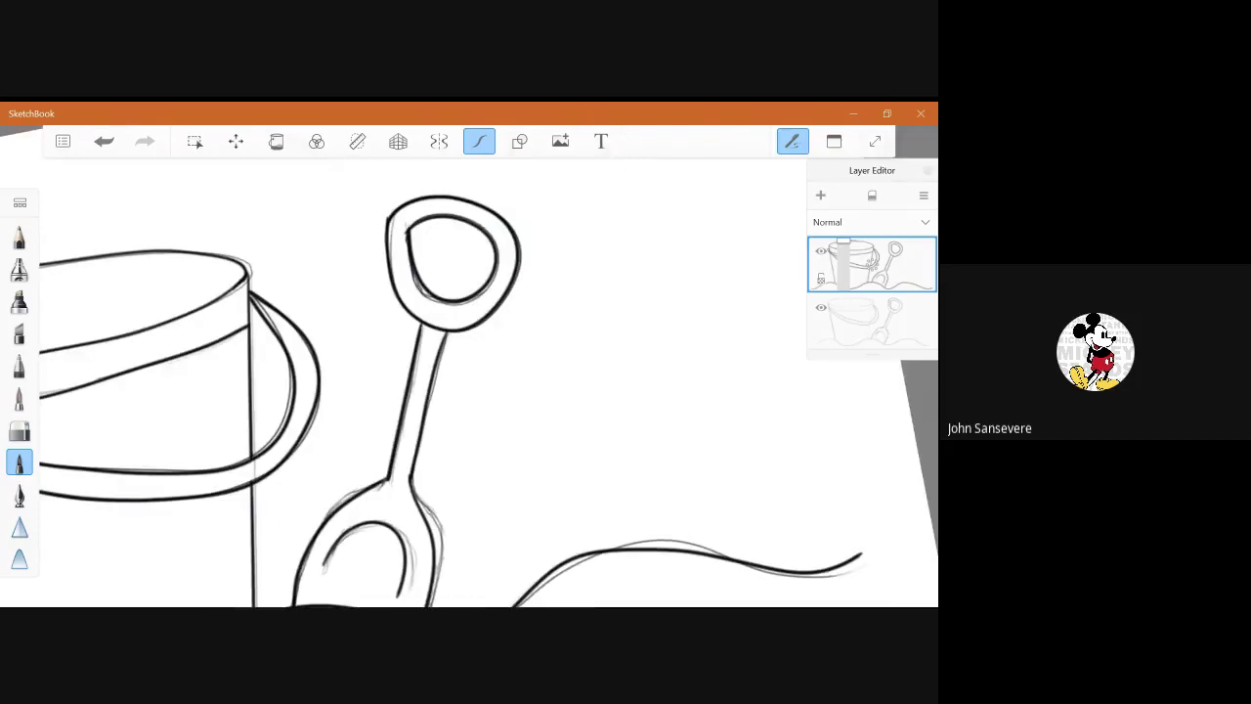
# Thicken the ink along the right edge of the shovel's shaft just below the grip.
pyautogui.scroll(3, 452, 293)
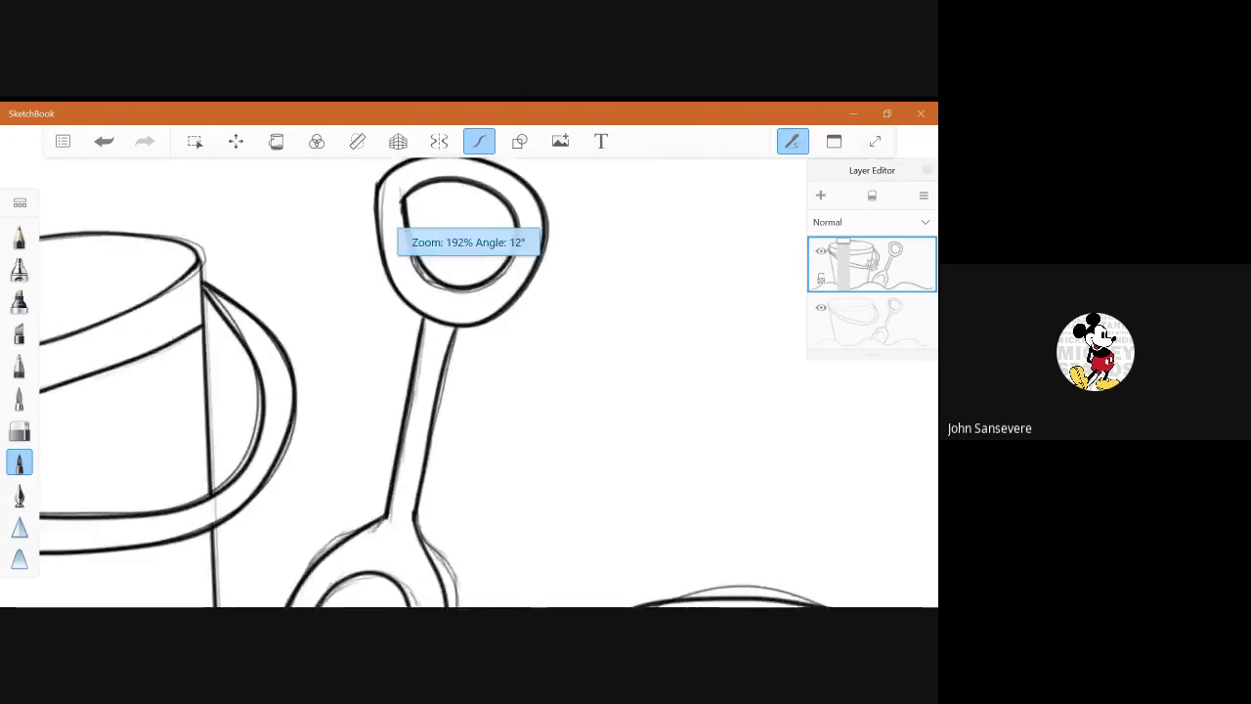
pyautogui.scroll(1, 488, 383)
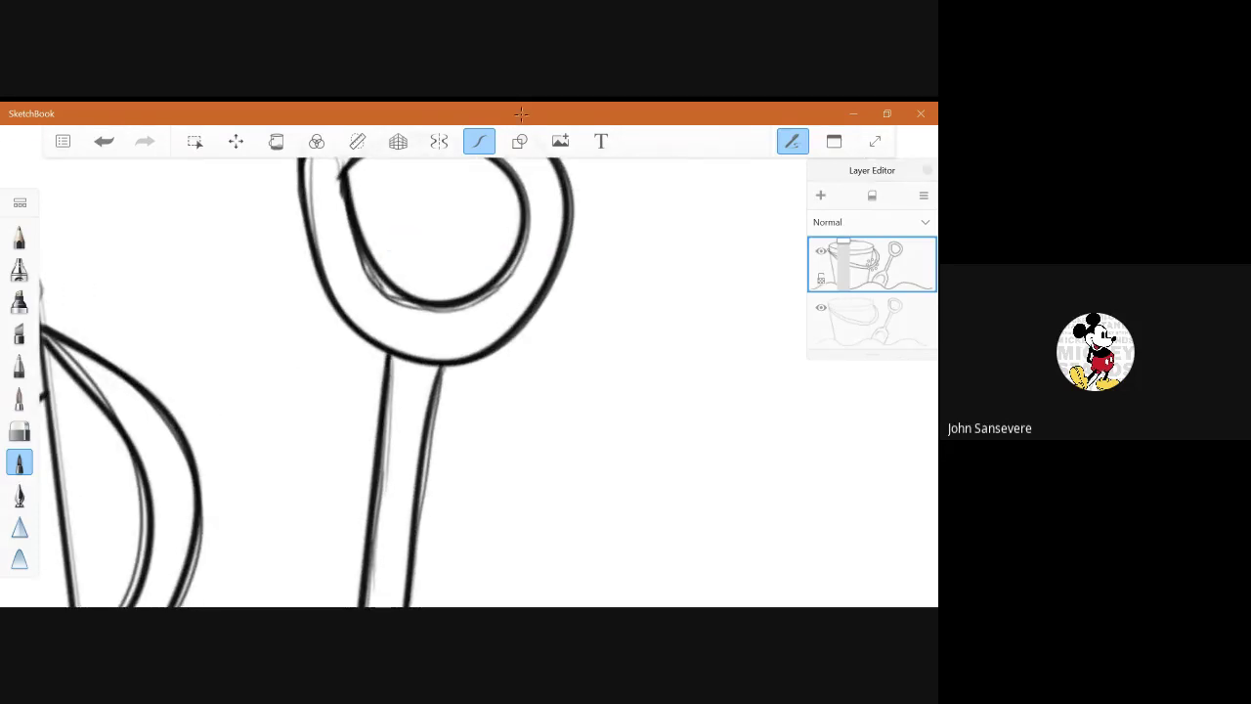
pyautogui.moveTo(441, 368); pyautogui.dragTo(432, 416)
pyautogui.moveTo(432, 416); pyautogui.dragTo(418, 507)
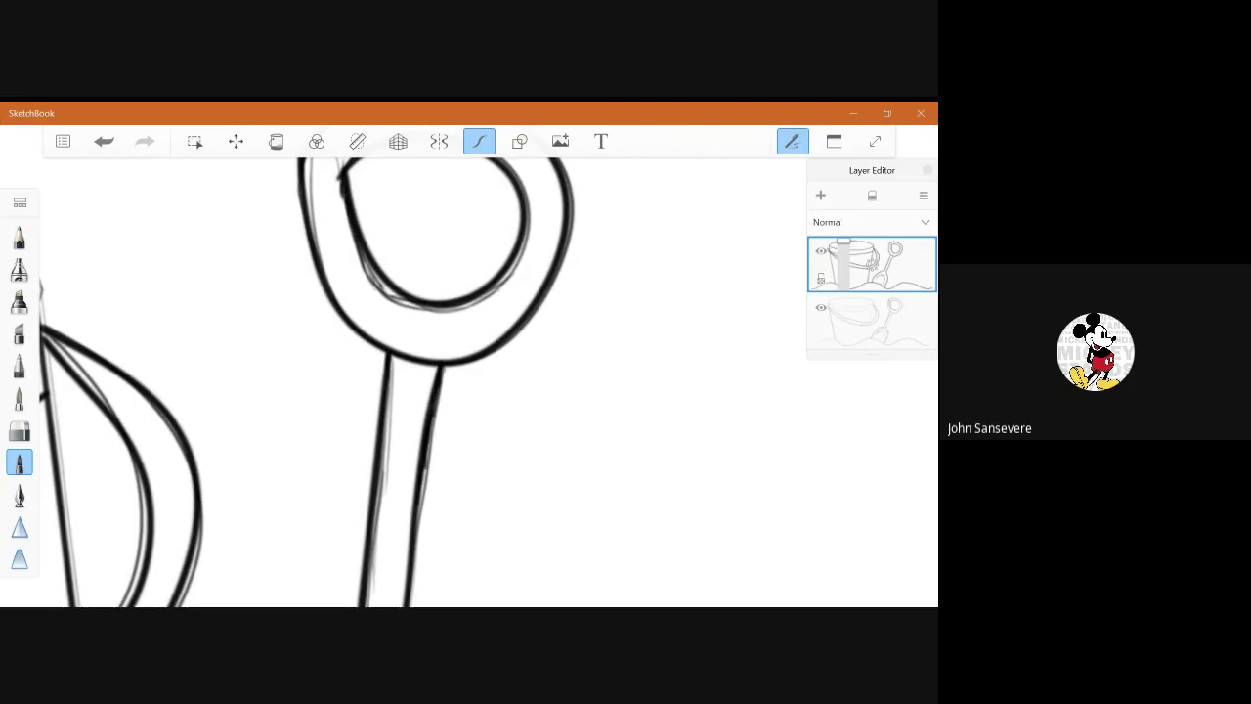
pyautogui.scroll(-3, 469, 381)
pyautogui.scroll(-3, 469, 381)
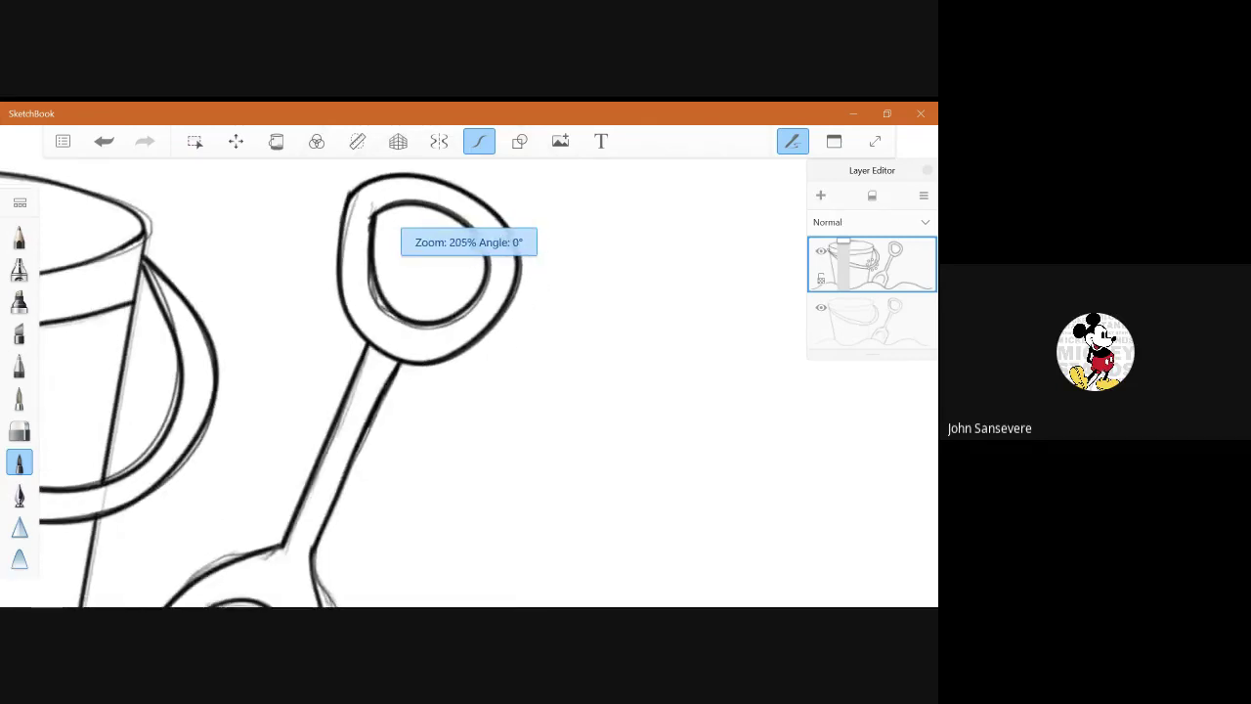
pyautogui.scroll(-4, 430, 381)
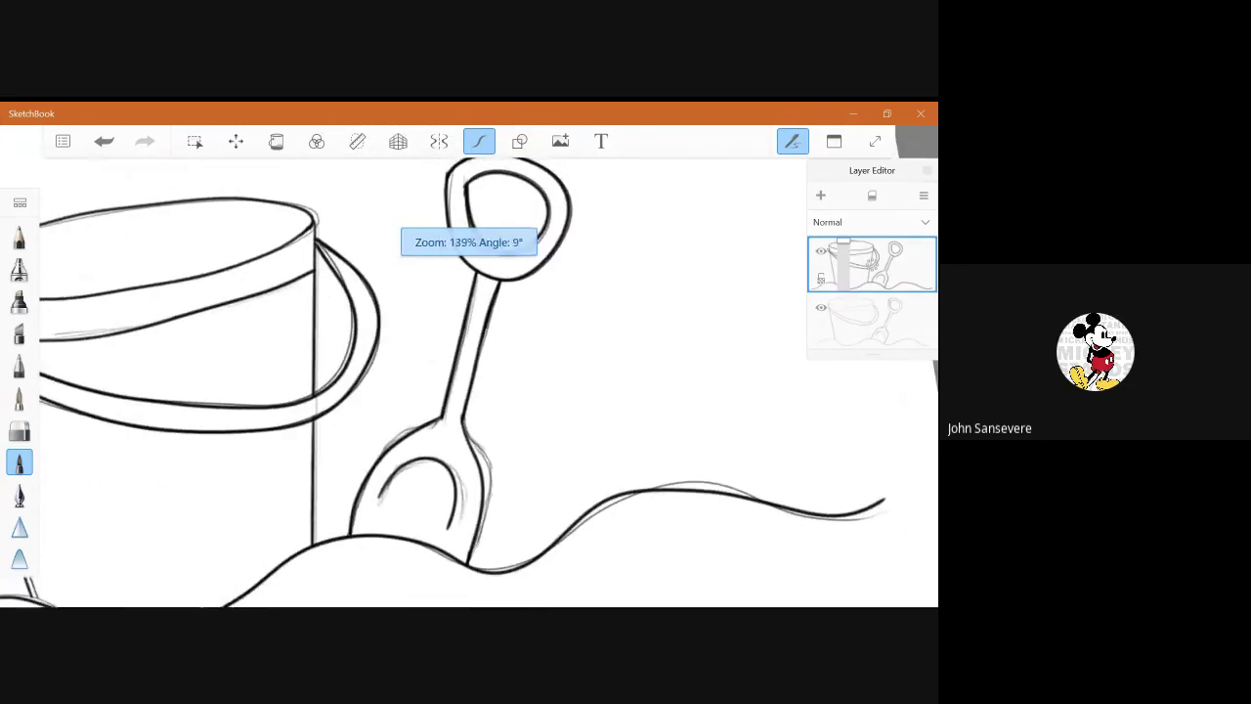
pyautogui.scroll(-1, 430, 381)
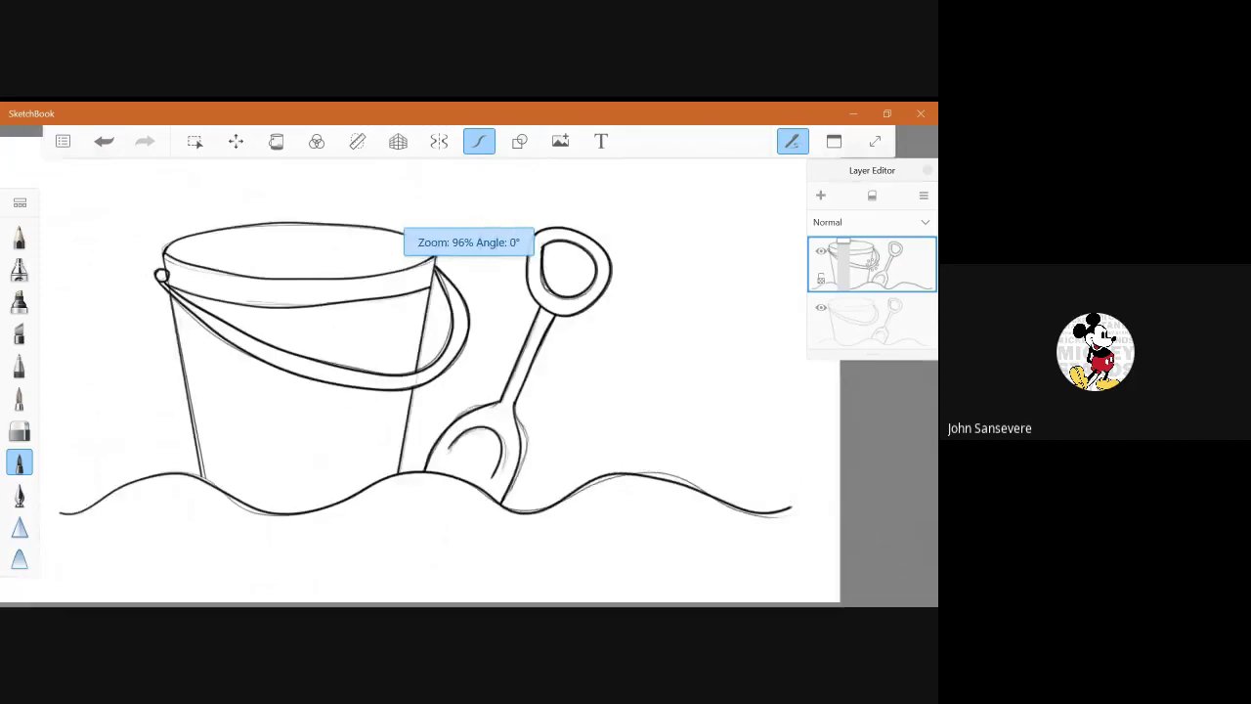
pyautogui.scroll(1, 430, 382)
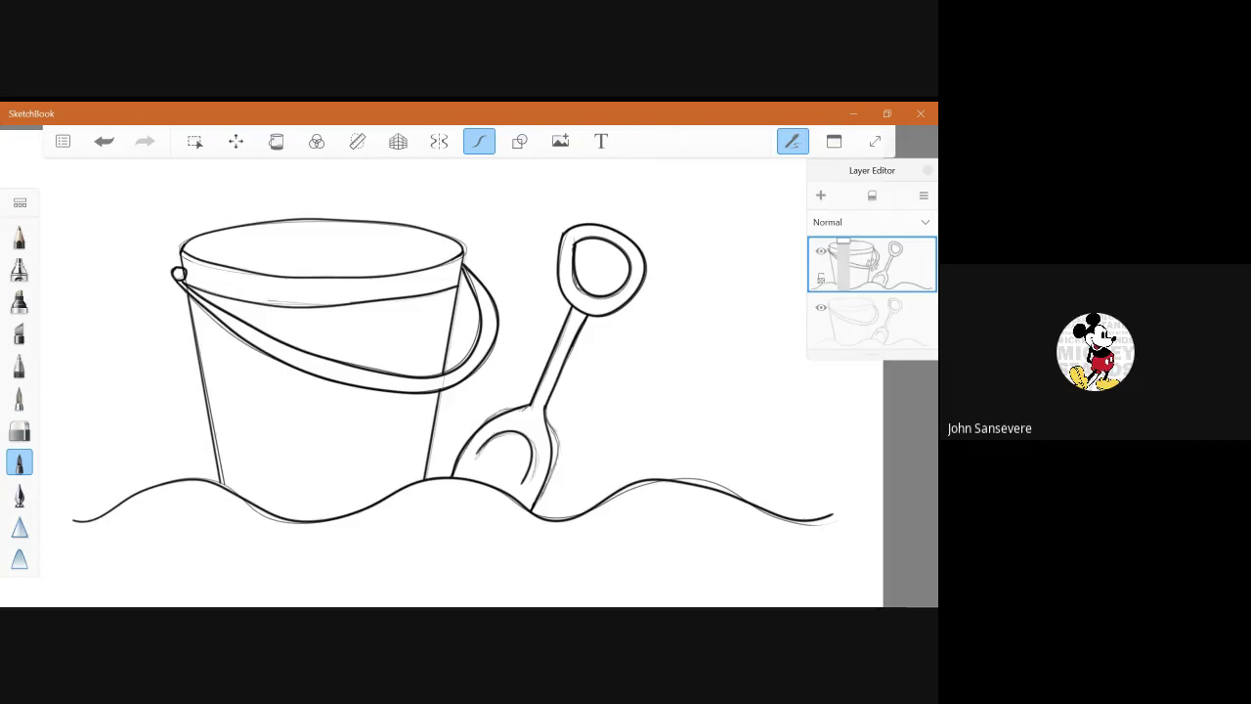
# Add a new layer above the inked drawing and choose the Copic Extra Broad Nib brush.
pyautogui.hotkey('ctrl', 'l')
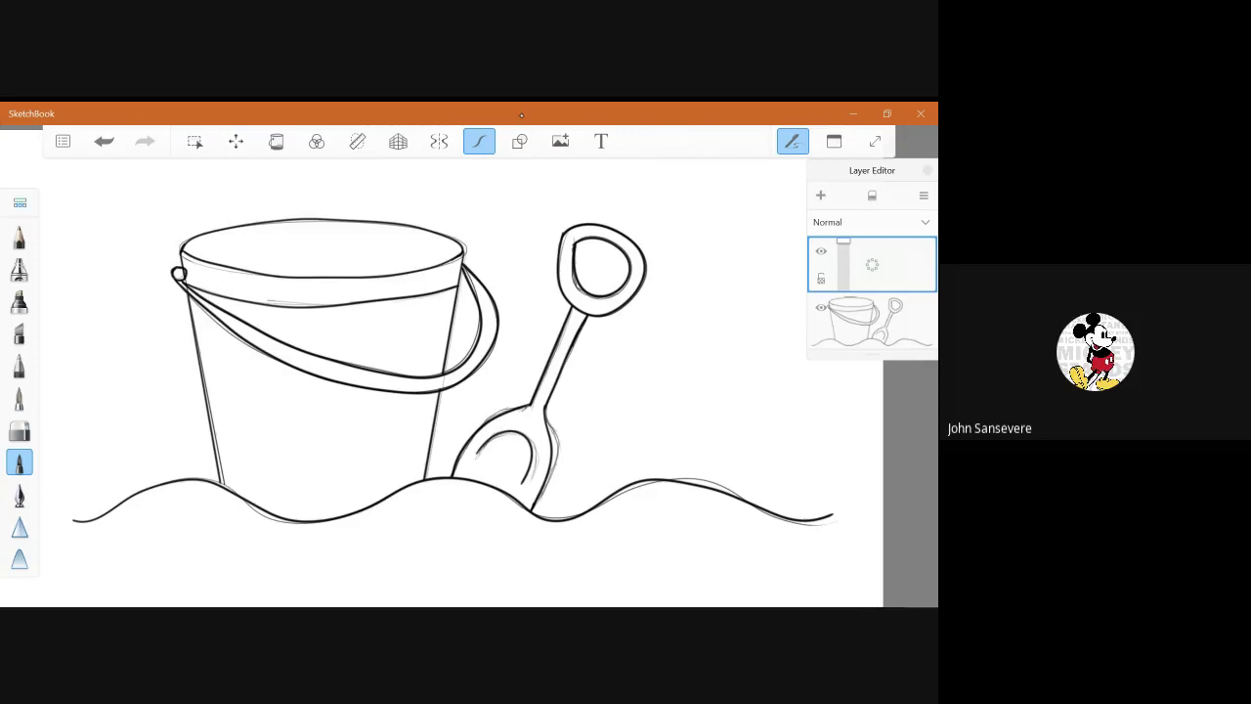
pyautogui.hotkey('ctrl', 'b')
pyautogui.hotkey('ctrl', 'b')
pyautogui.hotkey('ctrl', 'b')
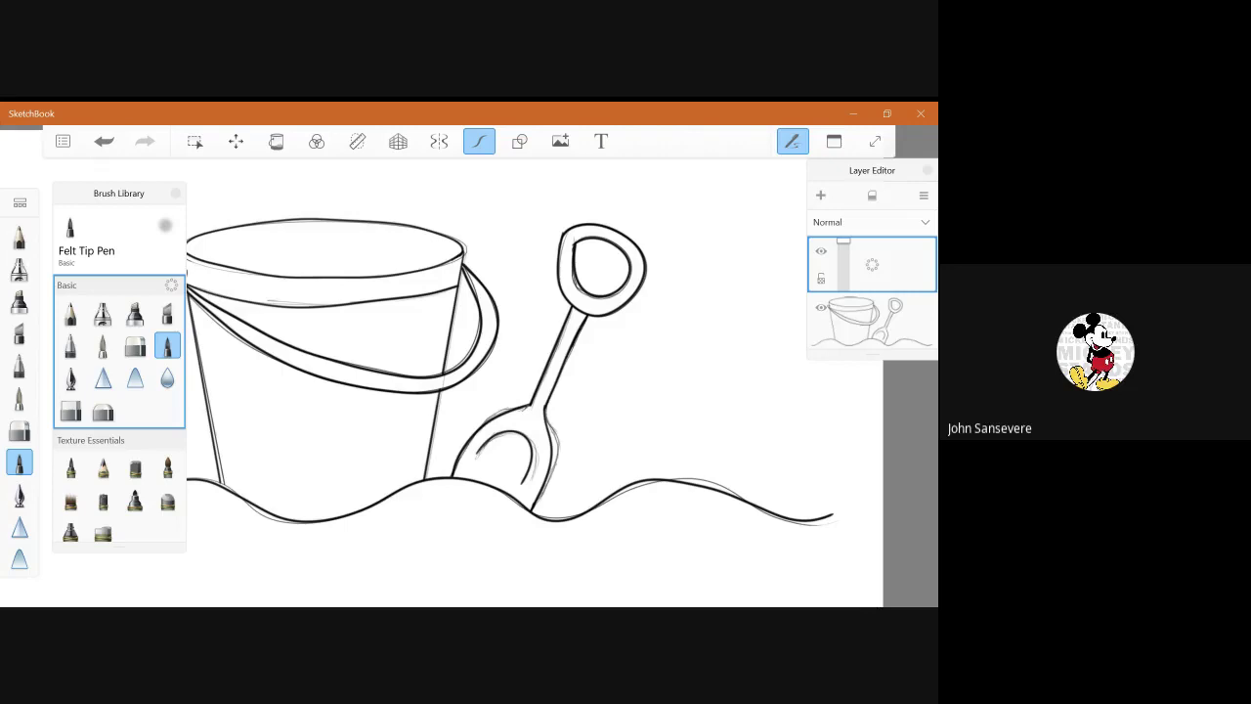
pyautogui.scroll(-3, 119, 410)
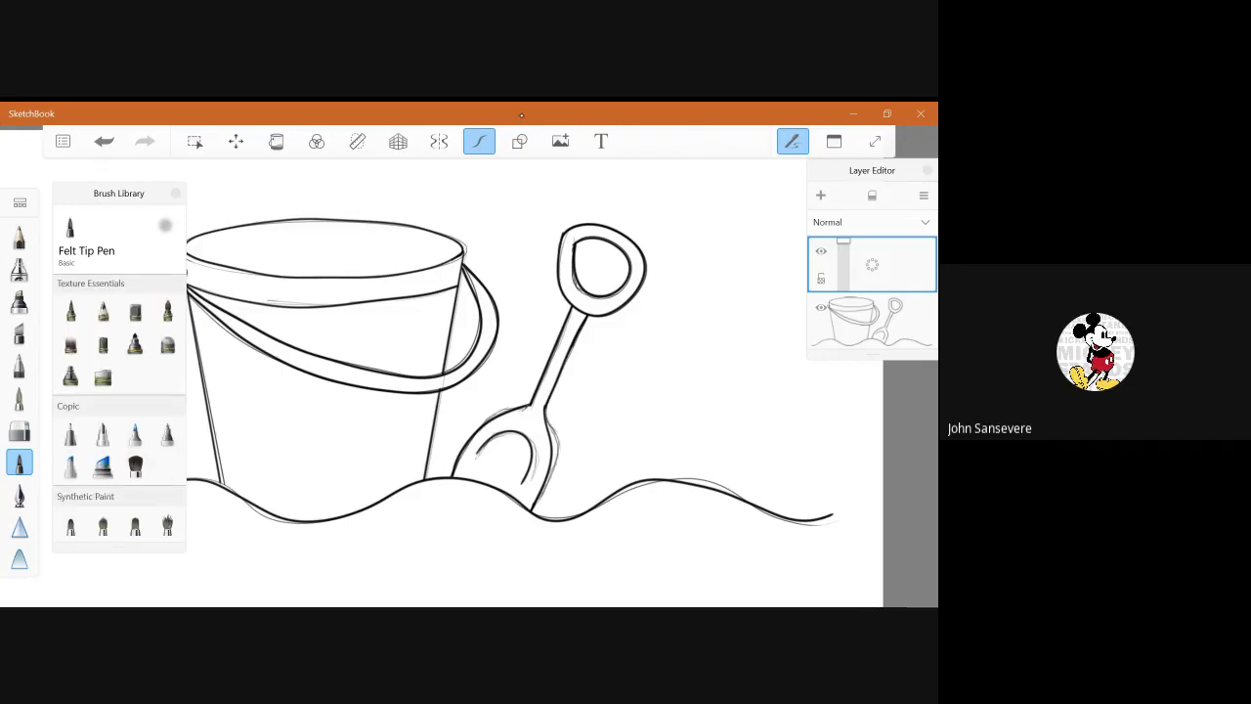
pyautogui.click(103, 466)
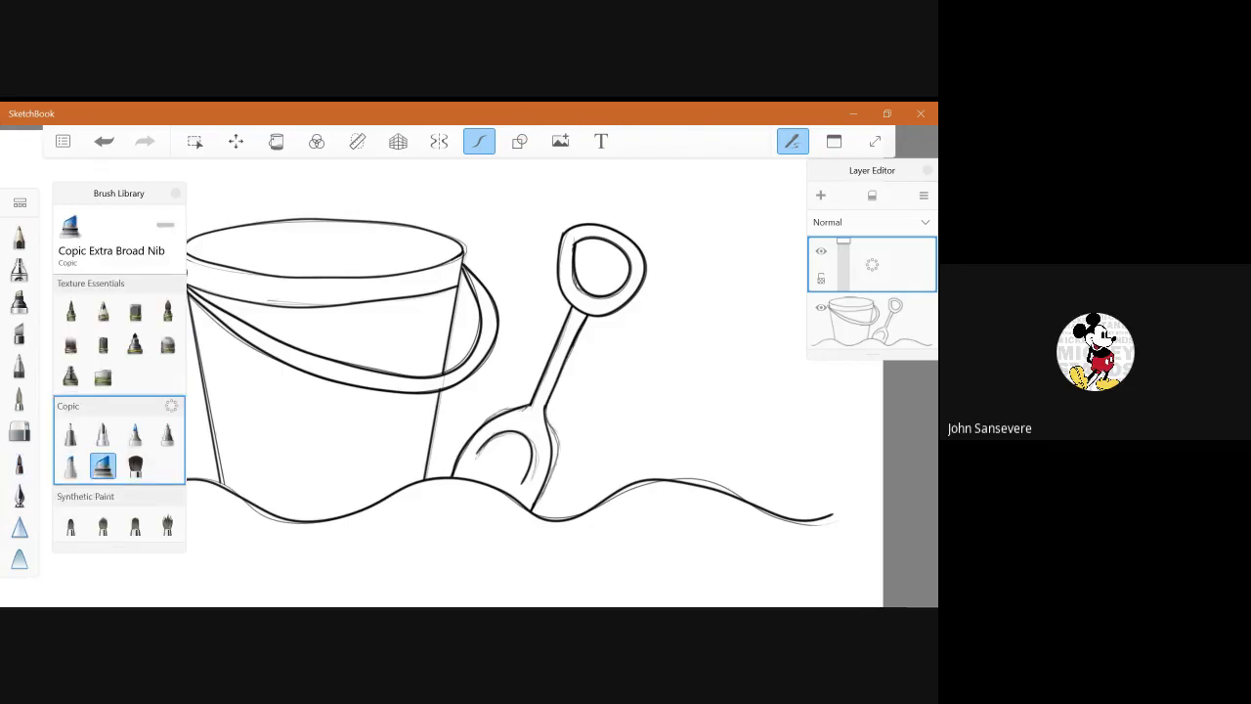
# Set the brush colour to a light sandy orange, and close the colour editor and brush library.
pyautogui.click(833, 141)
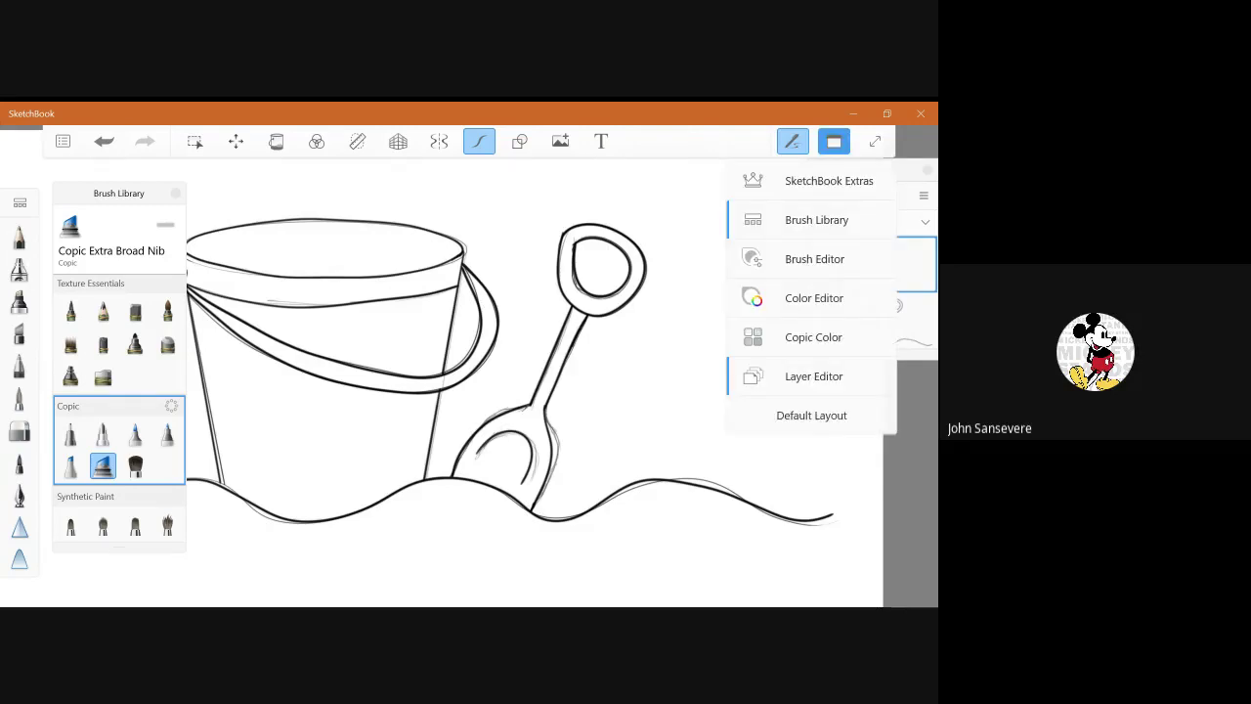
pyautogui.click(814, 298)
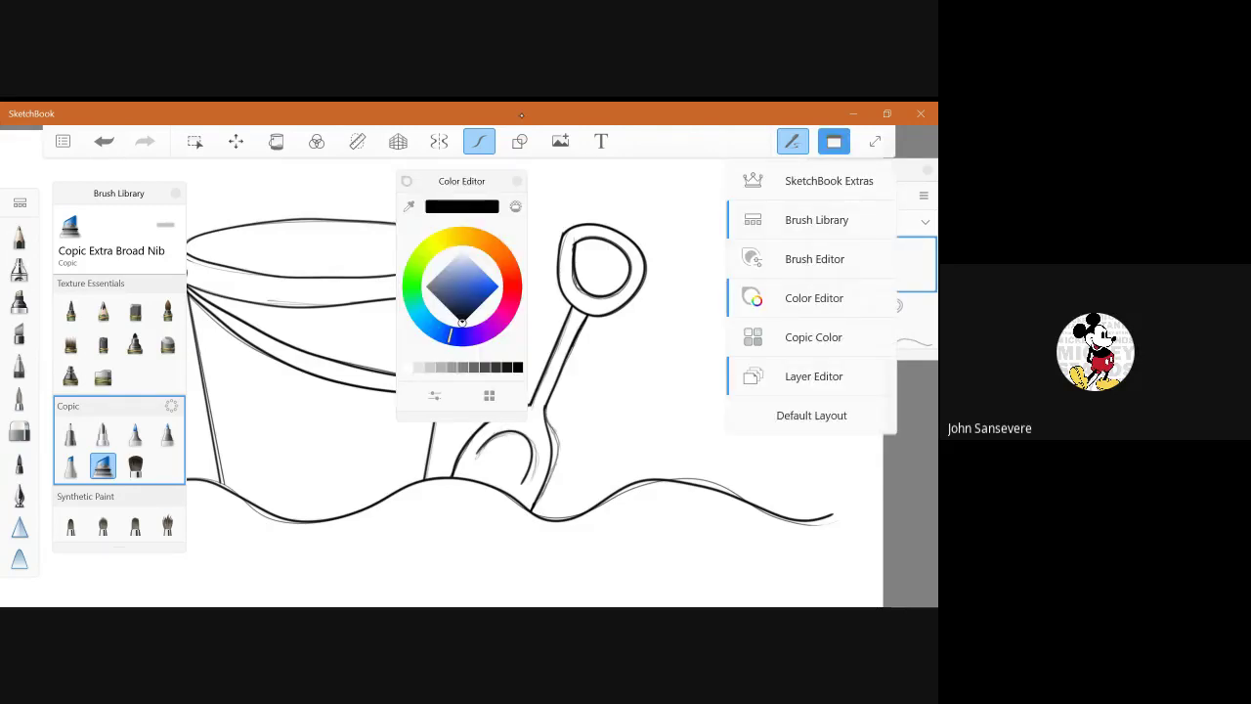
pyautogui.click(477, 237)
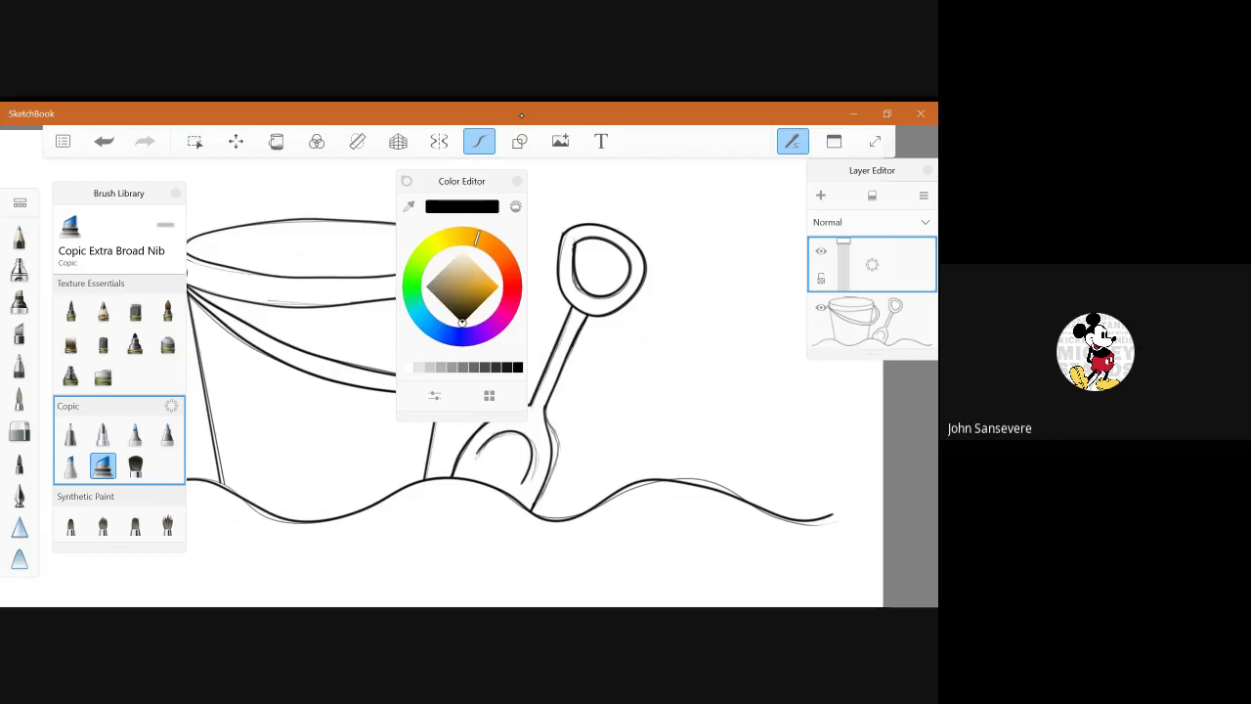
pyautogui.moveTo(477, 238); pyautogui.dragTo(483, 240)
pyautogui.moveTo(463, 322)
pyautogui.mouseDown()
pyautogui.moveTo(486, 283)
pyautogui.moveTo(460, 264)
pyautogui.moveTo(472, 270)
pyautogui.mouseUp()
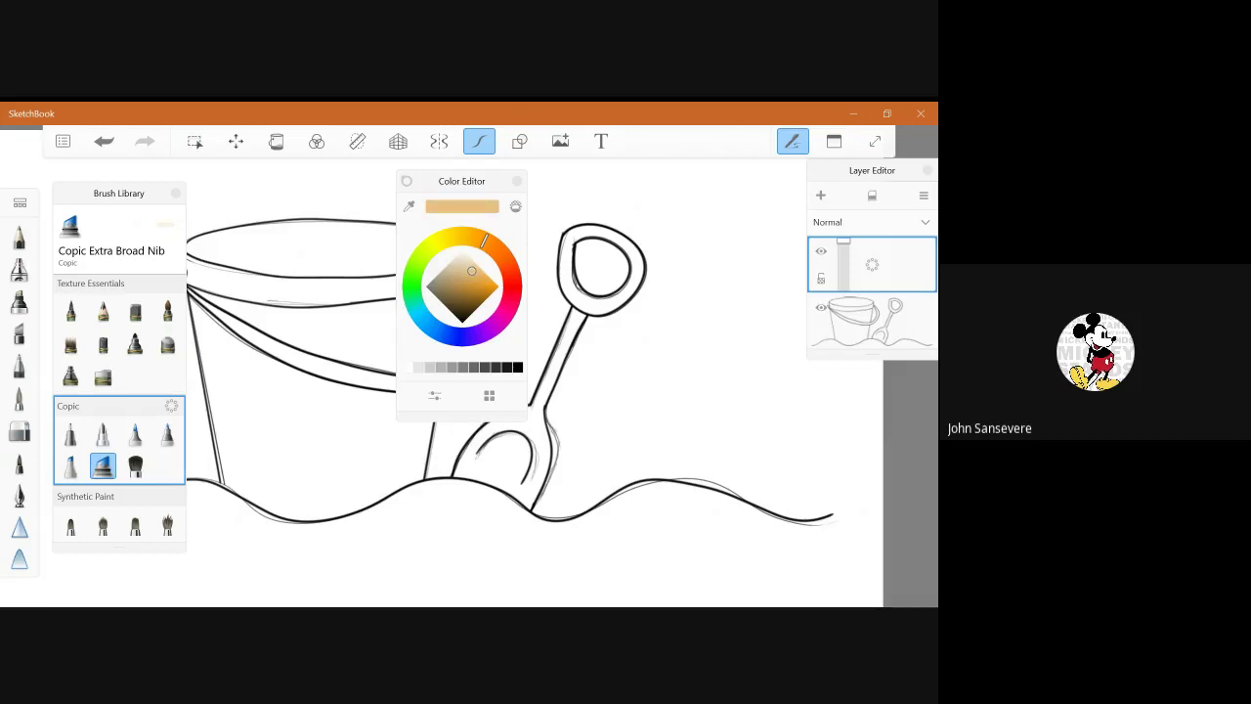
pyautogui.click(516, 181)
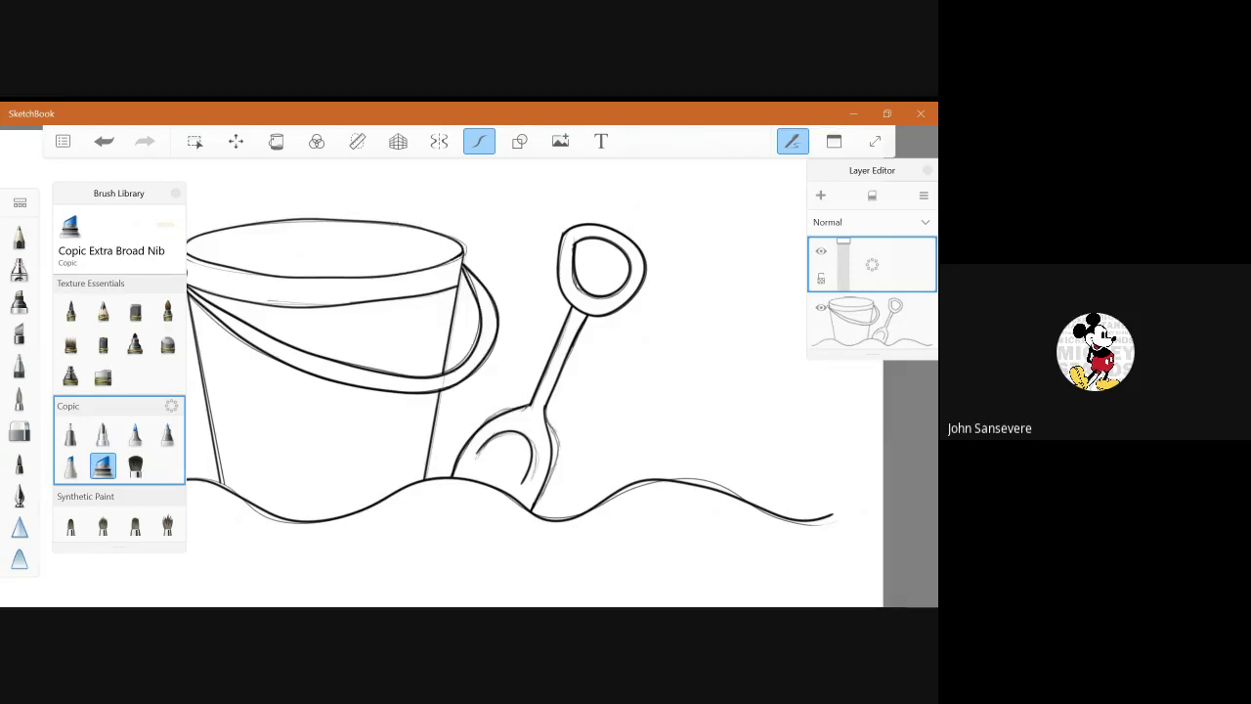
pyautogui.click(175, 193)
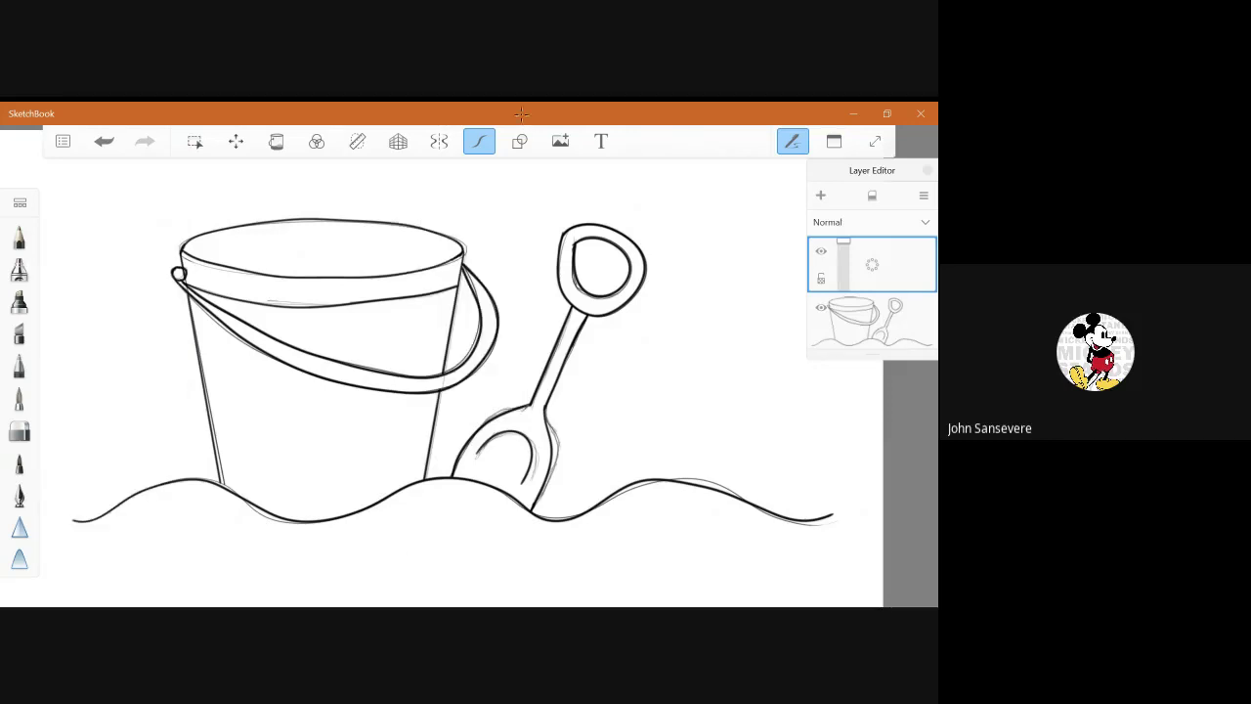
# Paint a first patch of sand below the pail and move the ink layer above the sand layer.
pyautogui.moveTo(300, 542)
pyautogui.mouseDown()
pyautogui.moveTo(395, 534)
pyautogui.moveTo(260, 542)
pyautogui.moveTo(247, 523)
pyautogui.moveTo(372, 522)
pyautogui.mouseUp()
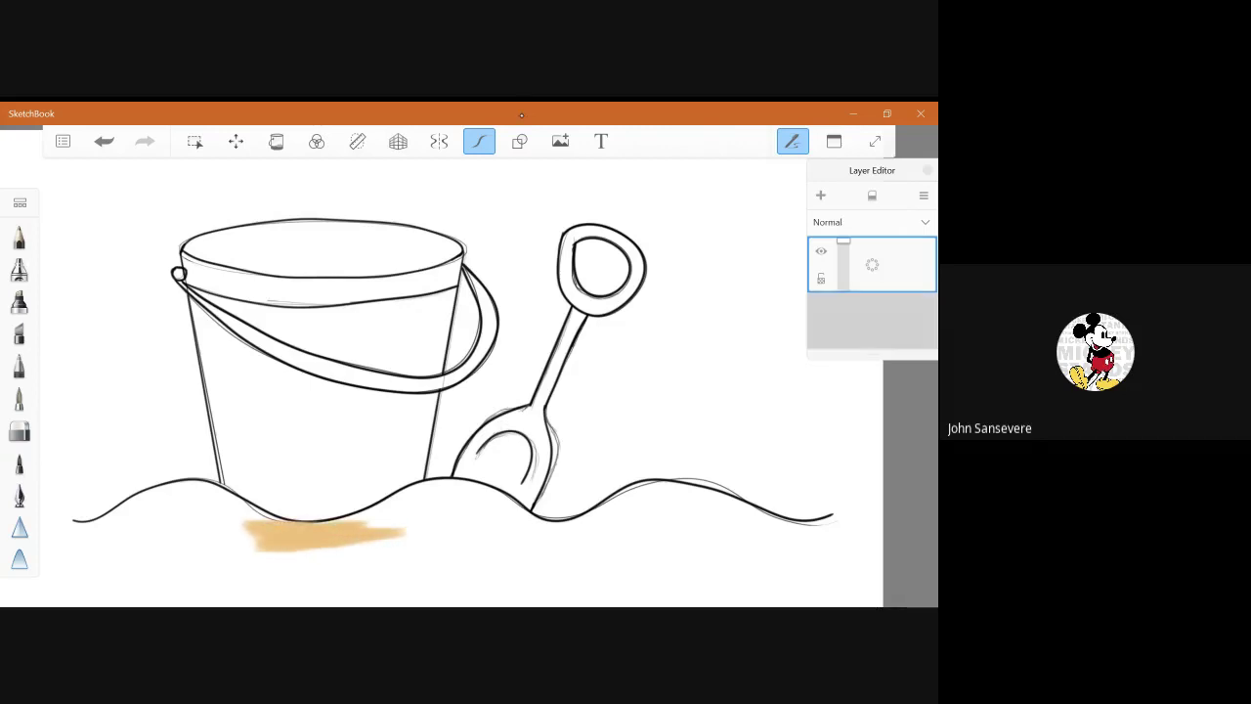
pyautogui.moveTo(872, 320); pyautogui.dragTo(872, 262)
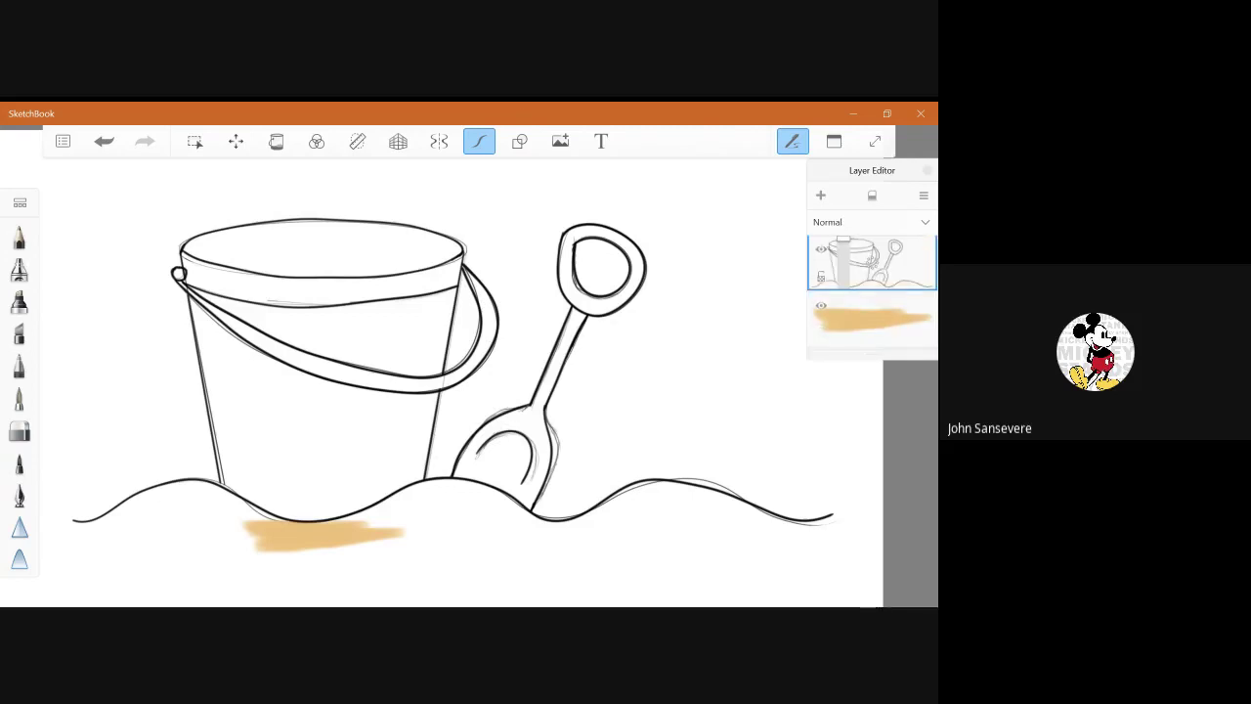
# Paint the area below the wavy sand line in sandy orange across the full width of the drawing.
pyautogui.moveTo(364, 528)
pyautogui.mouseDown()
pyautogui.moveTo(444, 495)
pyautogui.moveTo(387, 528)
pyautogui.moveTo(184, 562)
pyautogui.moveTo(120, 549)
pyautogui.moveTo(245, 520)
pyautogui.moveTo(98, 538)
pyautogui.moveTo(66, 528)
pyautogui.moveTo(146, 561)
pyautogui.moveTo(224, 573)
pyautogui.moveTo(108, 578)
pyautogui.moveTo(279, 575)
pyautogui.moveTo(58, 584)
pyautogui.moveTo(342, 582)
pyautogui.moveTo(68, 591)
pyautogui.moveTo(347, 572)
pyautogui.moveTo(103, 594)
pyautogui.moveTo(313, 601)
pyautogui.mouseUp()
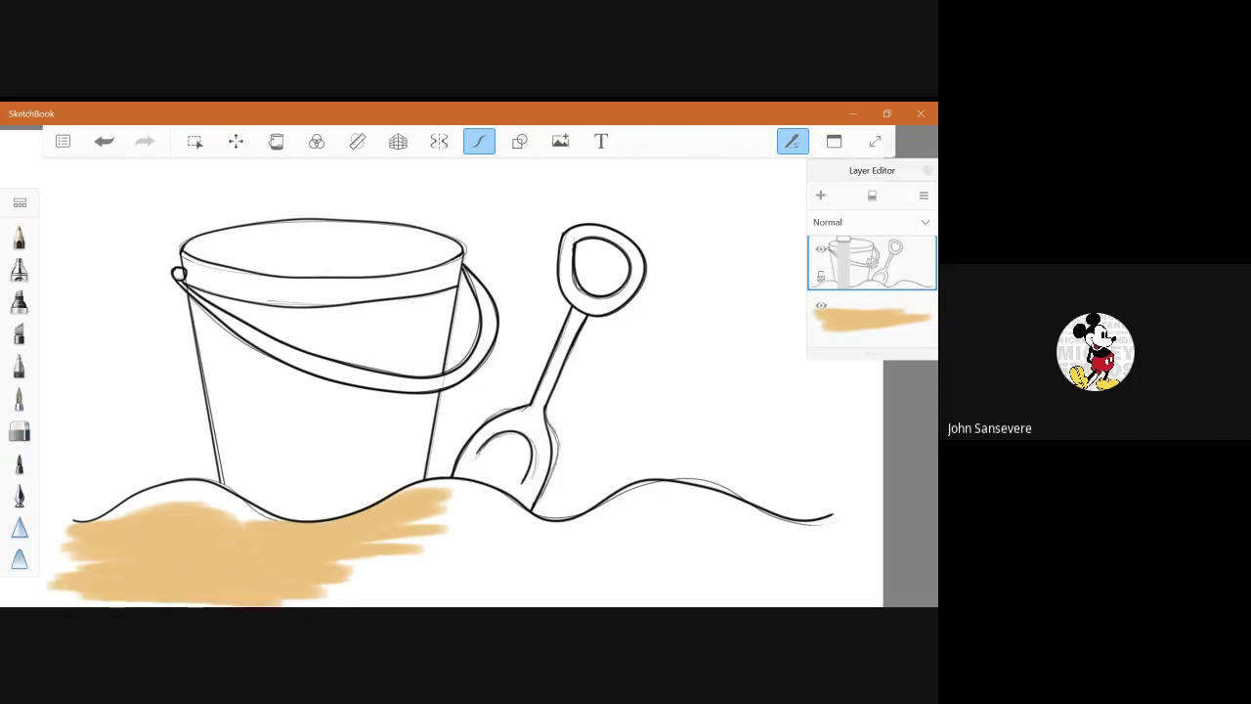
pyautogui.moveTo(226, 522)
pyautogui.mouseDown()
pyautogui.moveTo(273, 516)
pyautogui.moveTo(137, 489)
pyautogui.moveTo(93, 522)
pyautogui.mouseUp()
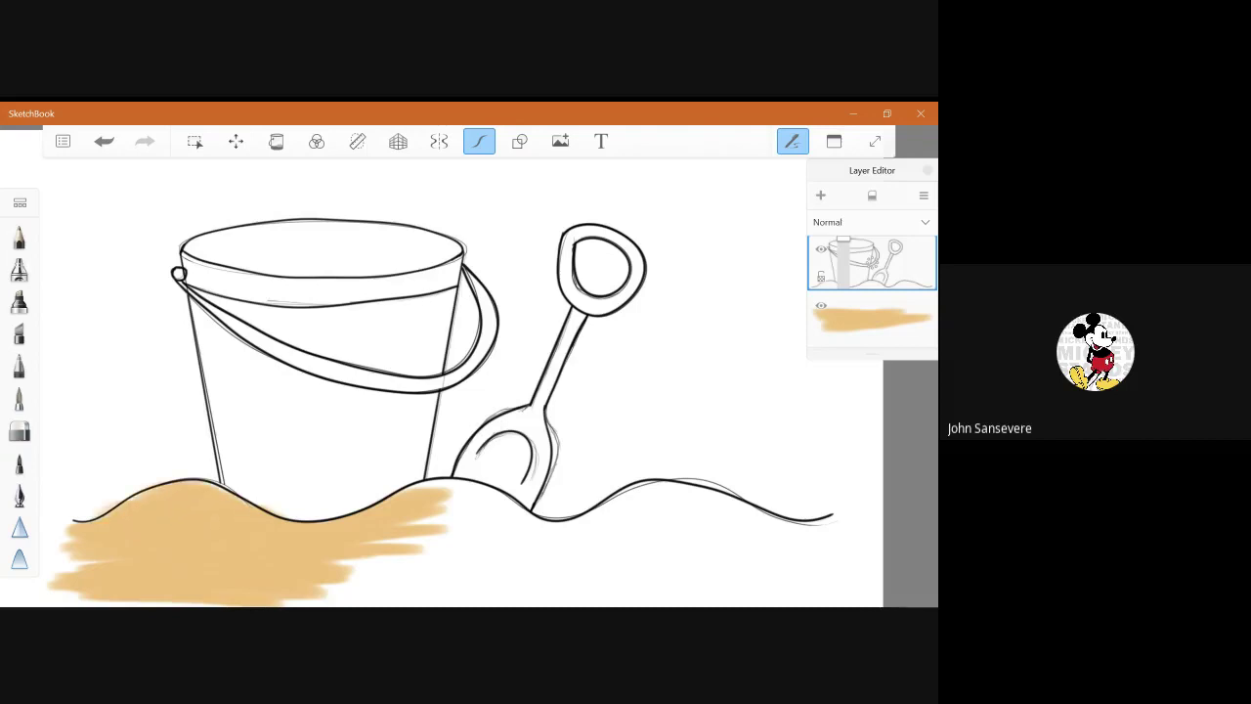
pyautogui.moveTo(416, 549)
pyautogui.mouseDown()
pyautogui.moveTo(513, 559)
pyautogui.moveTo(536, 592)
pyautogui.moveTo(323, 591)
pyautogui.moveTo(527, 545)
pyautogui.moveTo(367, 533)
pyautogui.moveTo(508, 509)
pyautogui.moveTo(450, 503)
pyautogui.moveTo(508, 490)
pyautogui.moveTo(415, 488)
pyautogui.mouseUp()
pyautogui.moveTo(503, 532)
pyautogui.mouseDown()
pyautogui.moveTo(575, 544)
pyautogui.moveTo(518, 523)
pyautogui.moveTo(559, 513)
pyautogui.moveTo(635, 532)
pyautogui.moveTo(552, 526)
pyautogui.moveTo(612, 519)
pyautogui.moveTo(626, 559)
pyautogui.moveTo(518, 570)
pyautogui.moveTo(704, 596)
pyautogui.mouseUp()
pyautogui.moveTo(518, 598)
pyautogui.mouseDown()
pyautogui.moveTo(803, 583)
pyautogui.moveTo(827, 567)
pyautogui.moveTo(626, 556)
pyautogui.moveTo(828, 553)
pyautogui.moveTo(626, 549)
pyautogui.moveTo(839, 539)
pyautogui.moveTo(684, 527)
pyautogui.moveTo(855, 533)
pyautogui.moveTo(718, 518)
pyautogui.moveTo(669, 491)
pyautogui.moveTo(723, 494)
pyautogui.moveTo(635, 487)
pyautogui.moveTo(579, 517)
pyautogui.moveTo(689, 511)
pyautogui.moveTo(611, 542)
pyautogui.mouseUp()
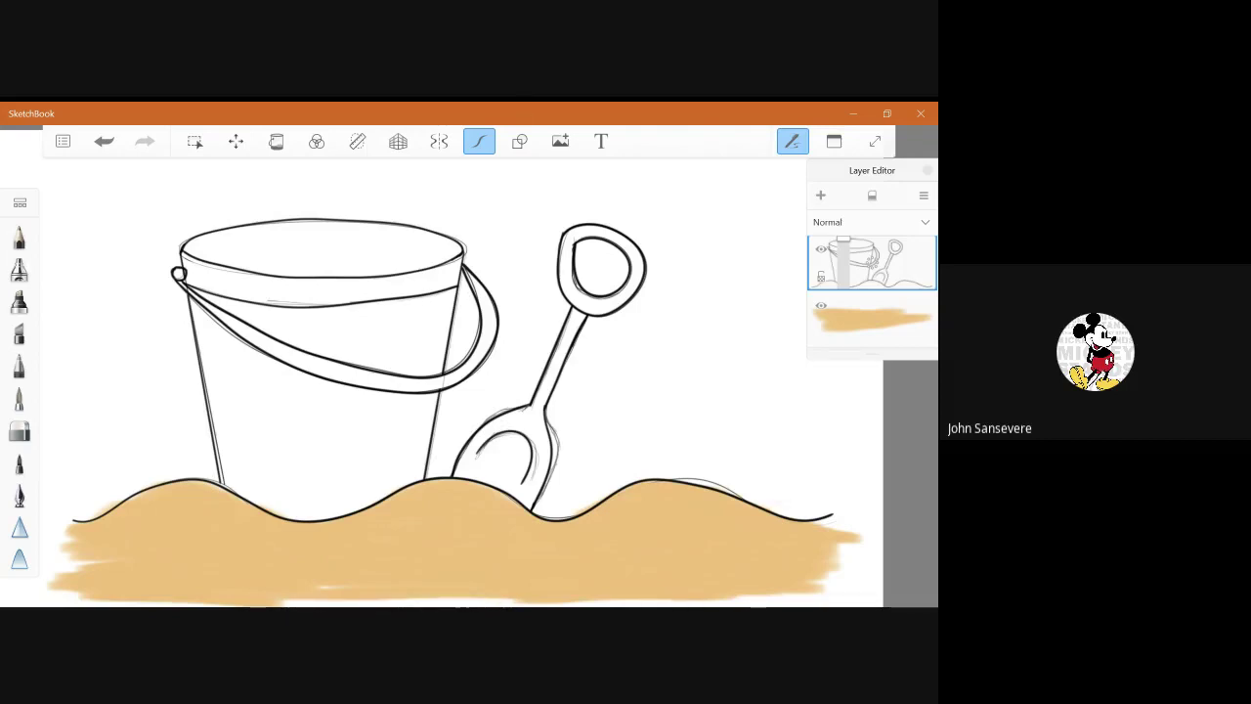
pyautogui.moveTo(570, 518); pyautogui.dragTo(607, 498)
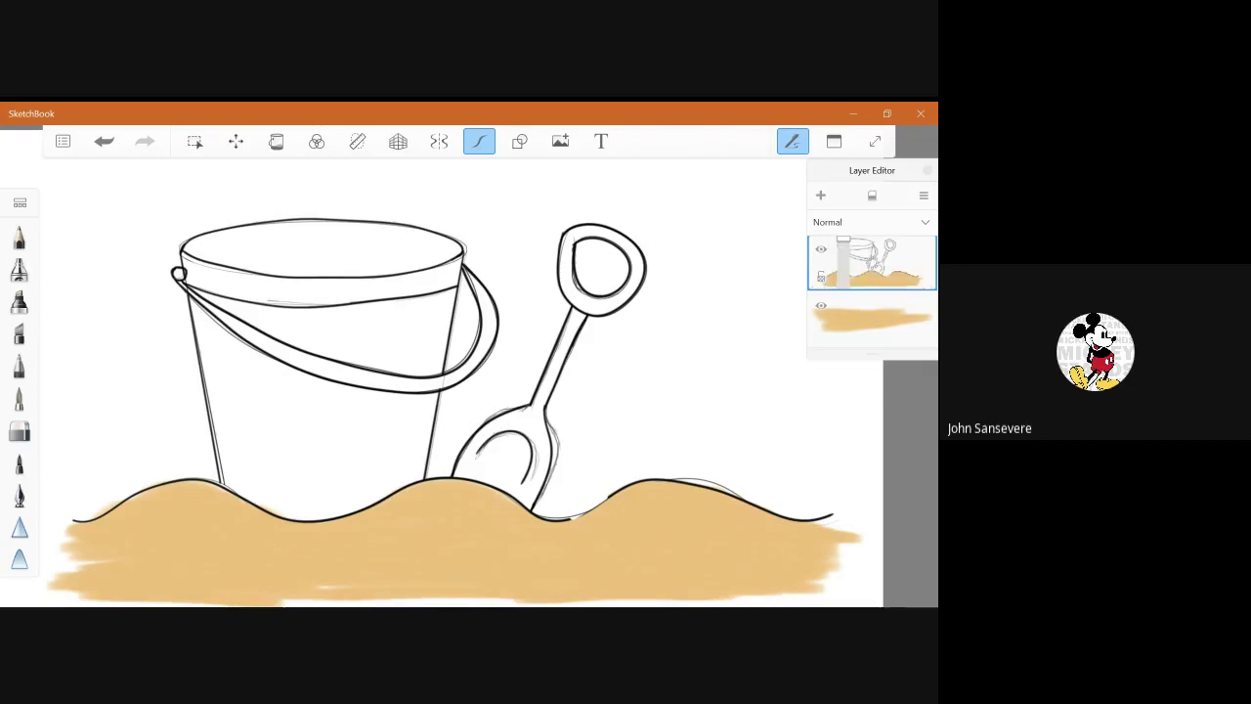
pyautogui.click(104, 140)
pyautogui.hotkey('ctrl', 'y')
# Set the colour for the solid flood fill to a saturated orange and close the colour editor.
pyautogui.press('g')
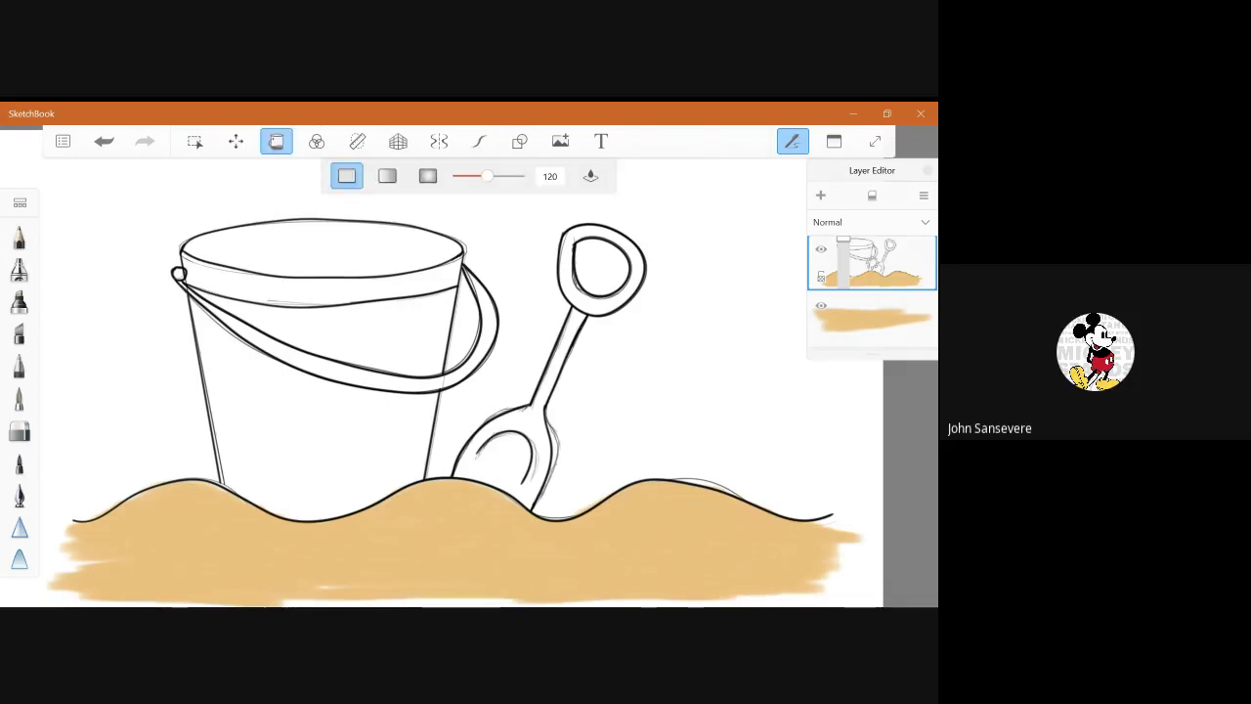
pyautogui.click(833, 140)
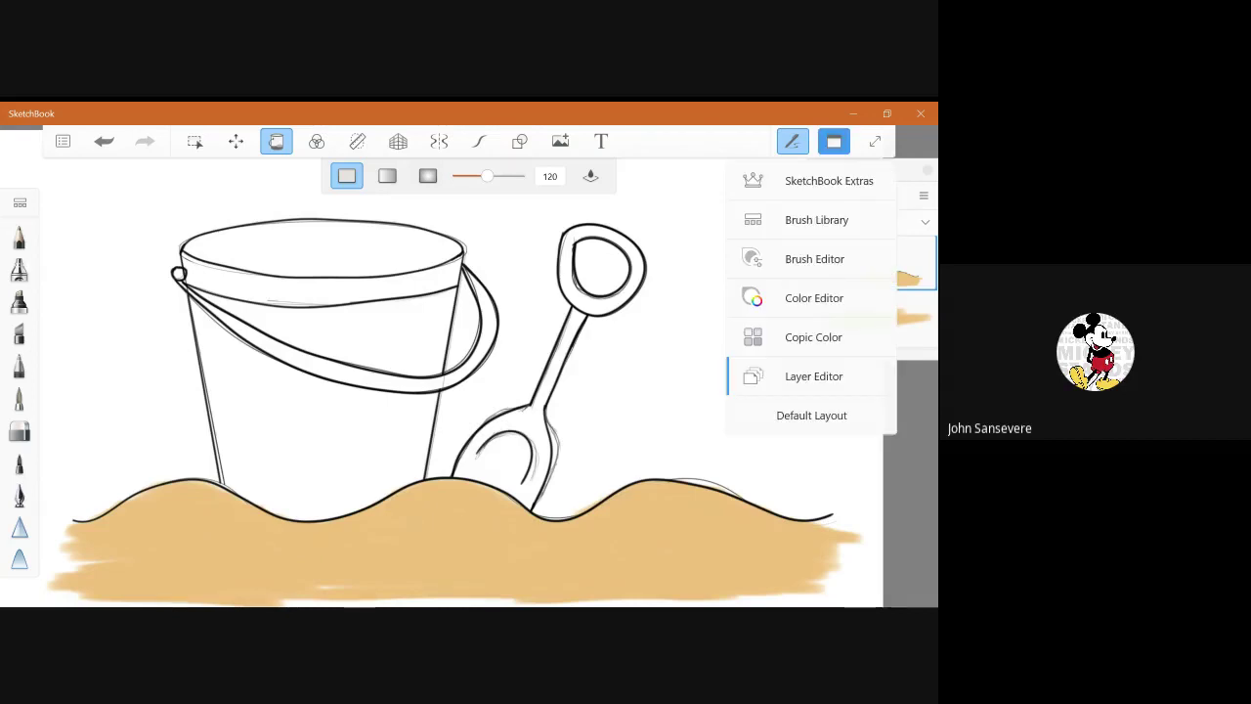
pyautogui.click(813, 297)
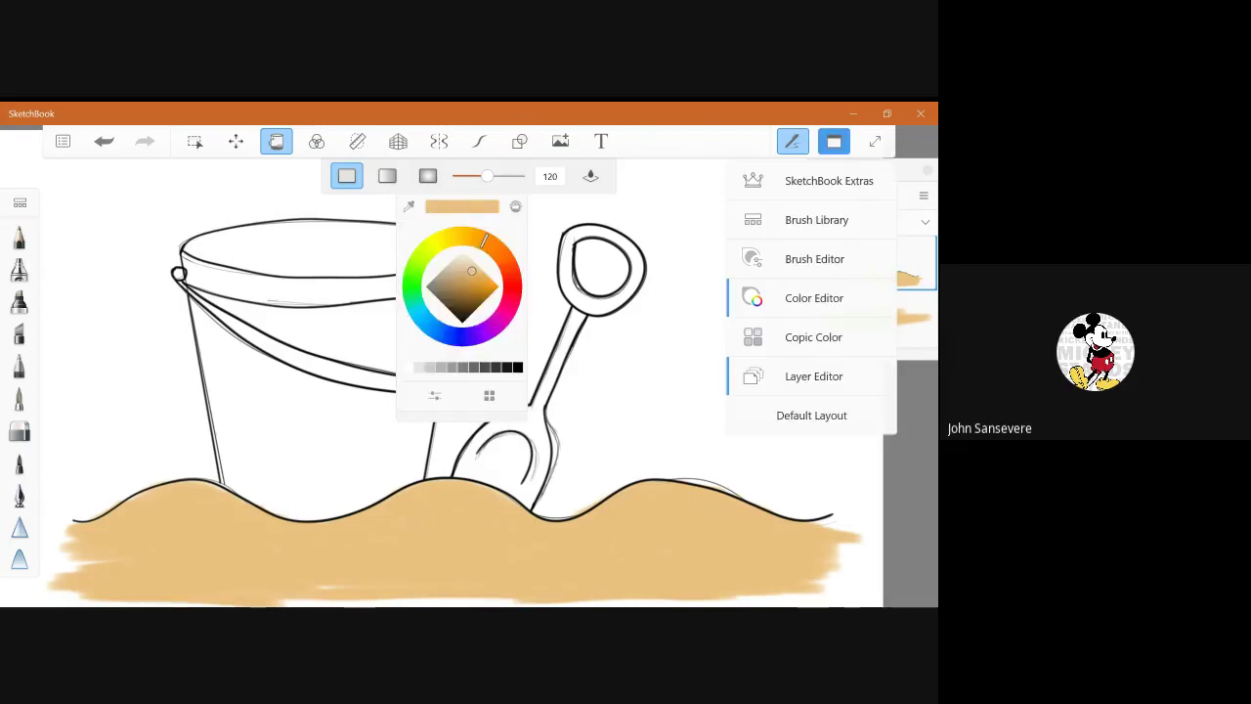
pyautogui.click(833, 141)
pyautogui.click(483, 282)
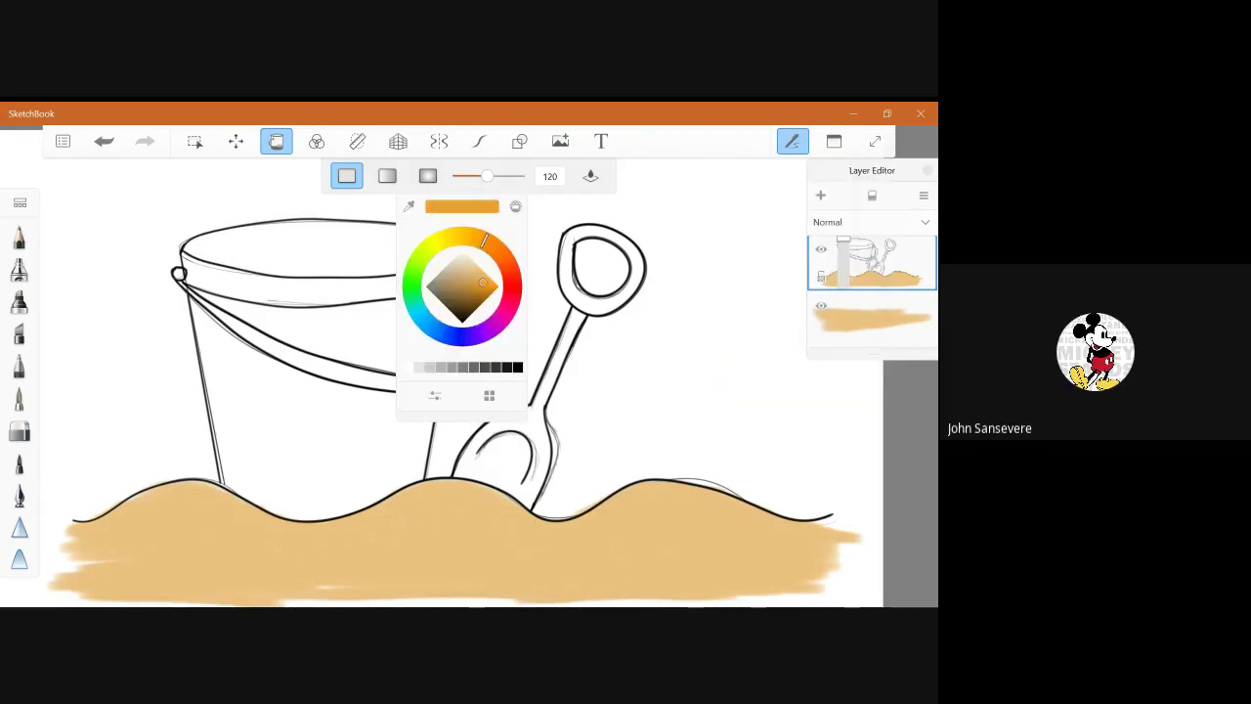
pyautogui.moveTo(483, 282); pyautogui.dragTo(490, 283)
pyautogui.click(494, 245)
pyautogui.press('Escape')
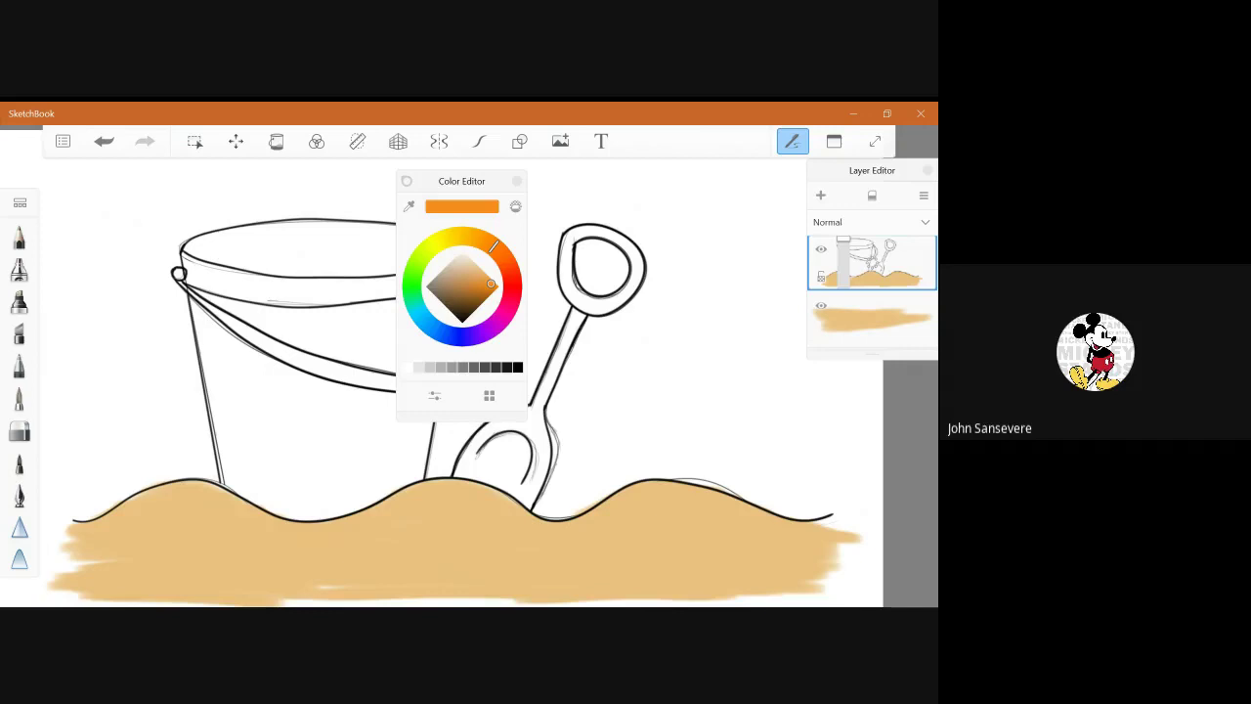
pyautogui.click(517, 181)
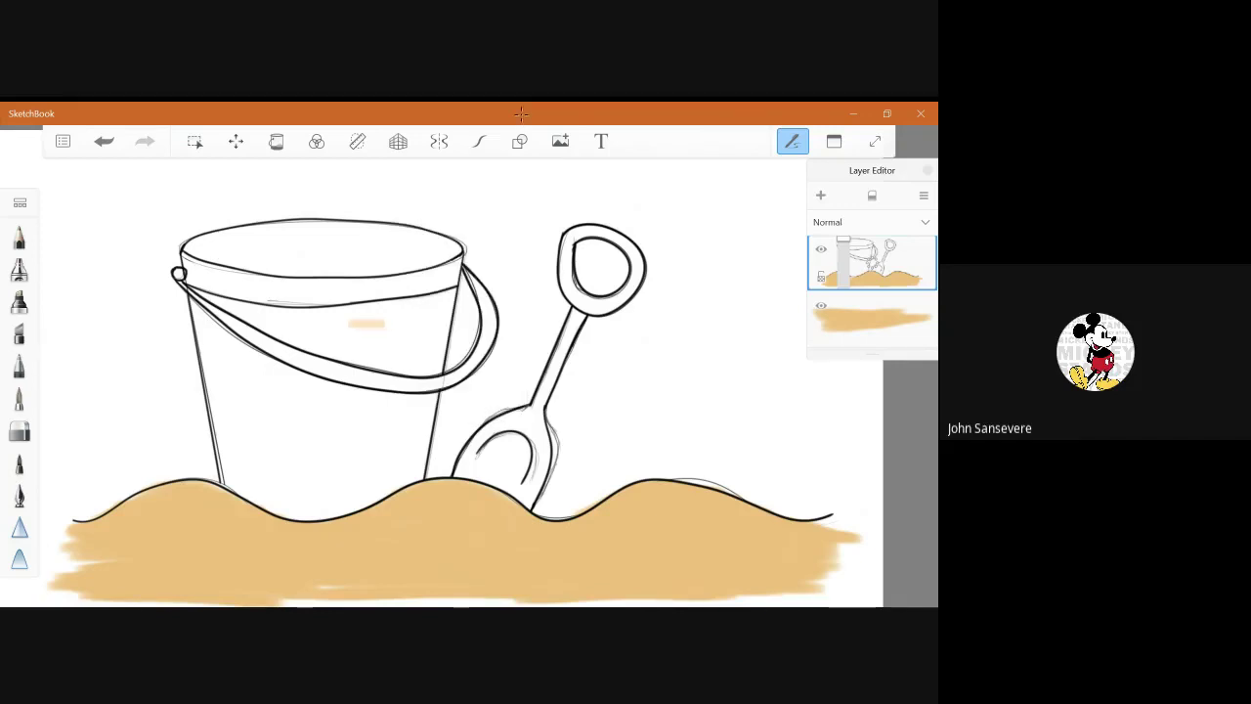
# Flood fill the pail's opening, rim band and body area above the handle with orange, undoing the fill that spills into the background.
pyautogui.click(276, 141)
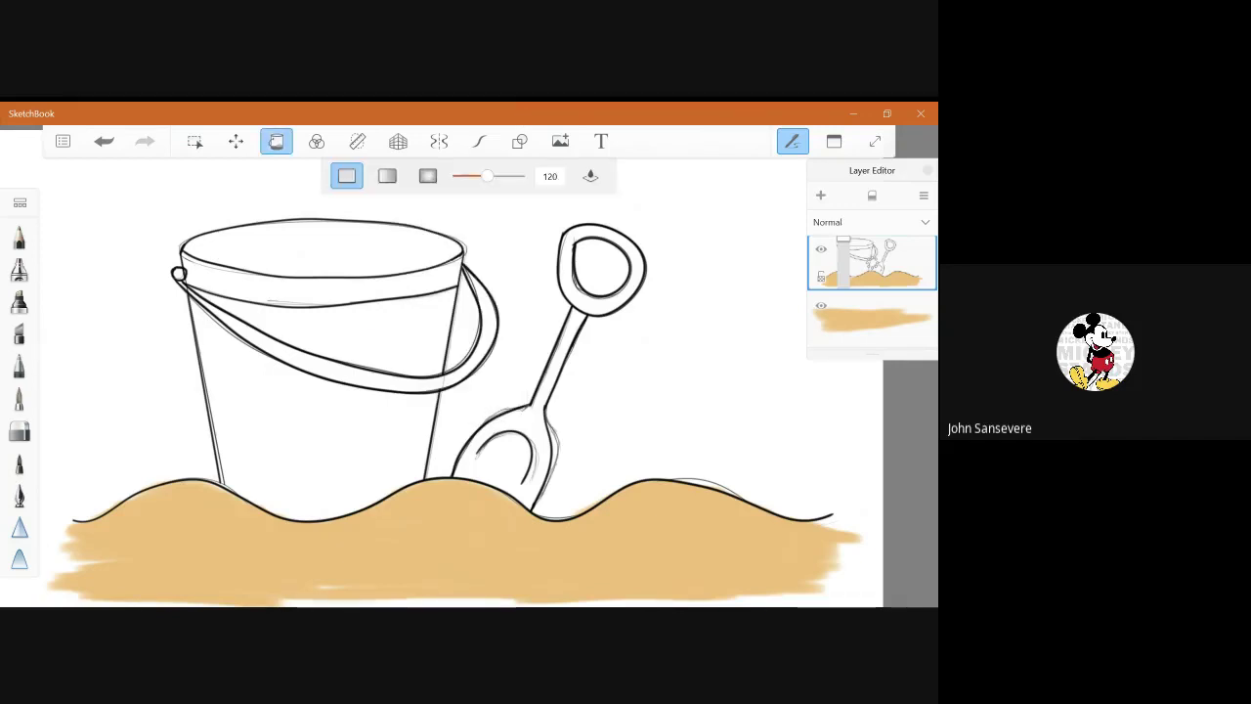
pyautogui.click(357, 333)
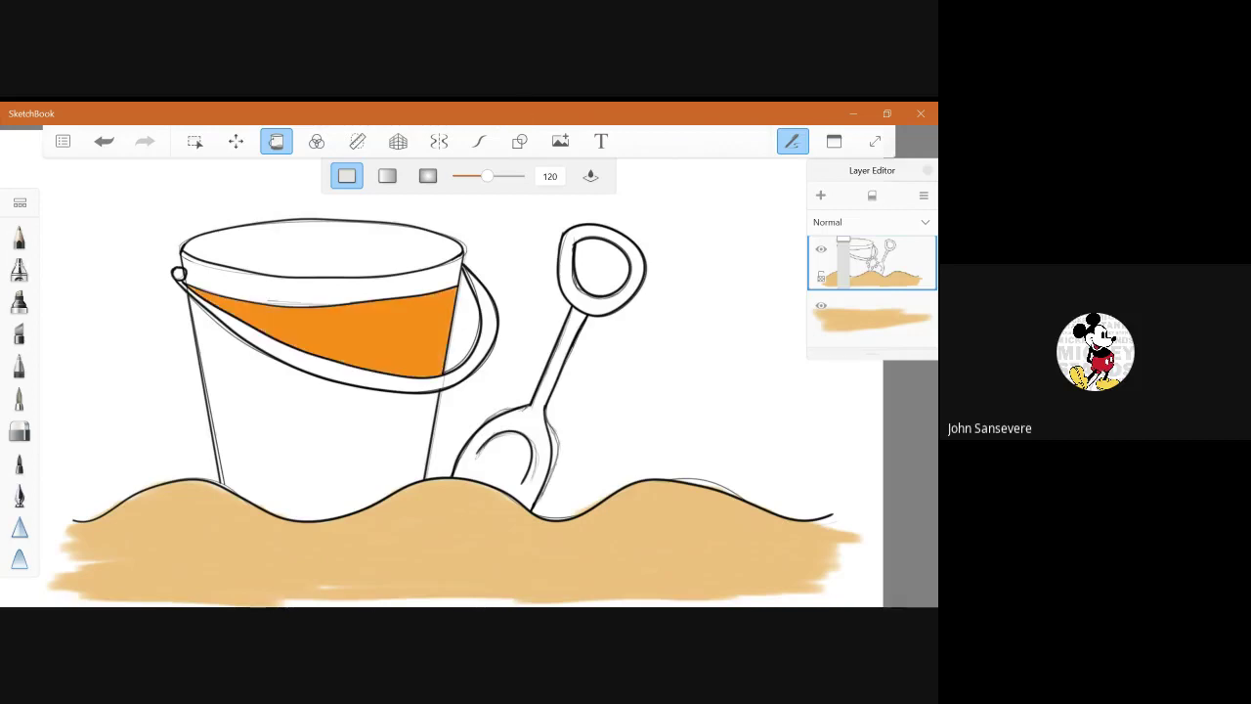
pyautogui.click(313, 430)
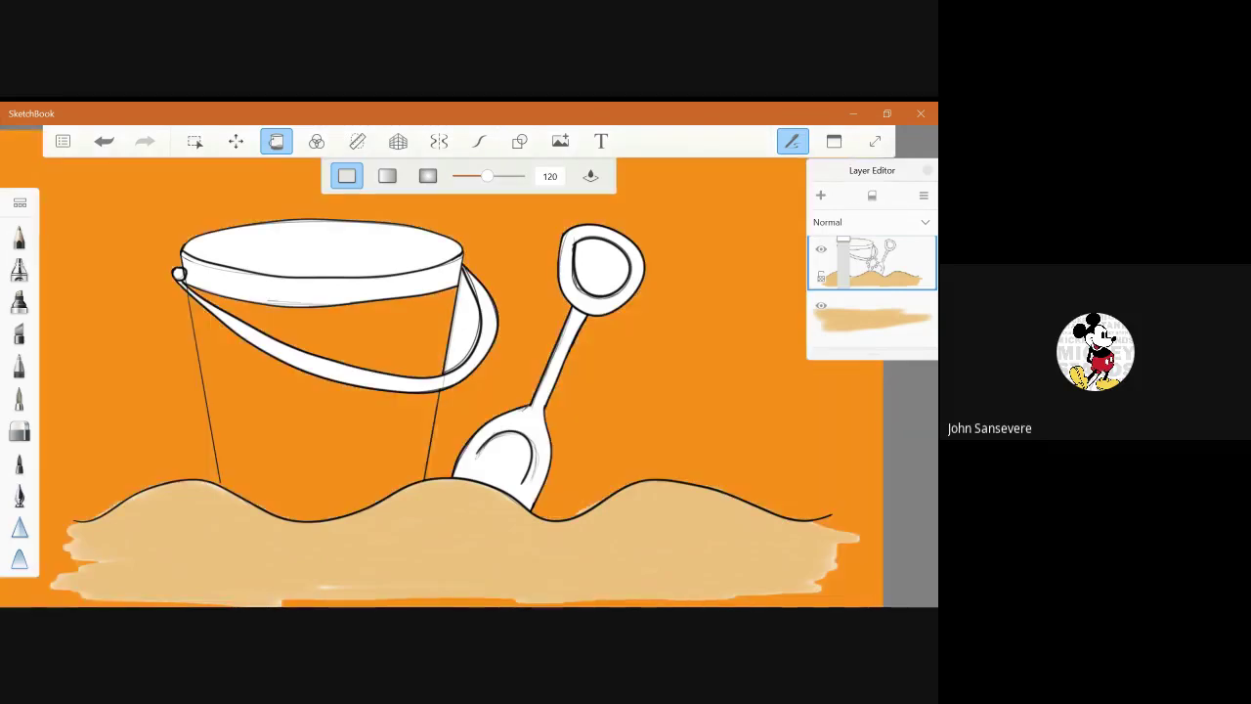
pyautogui.hotkey('ctrl', 'z')
pyautogui.click(323, 250)
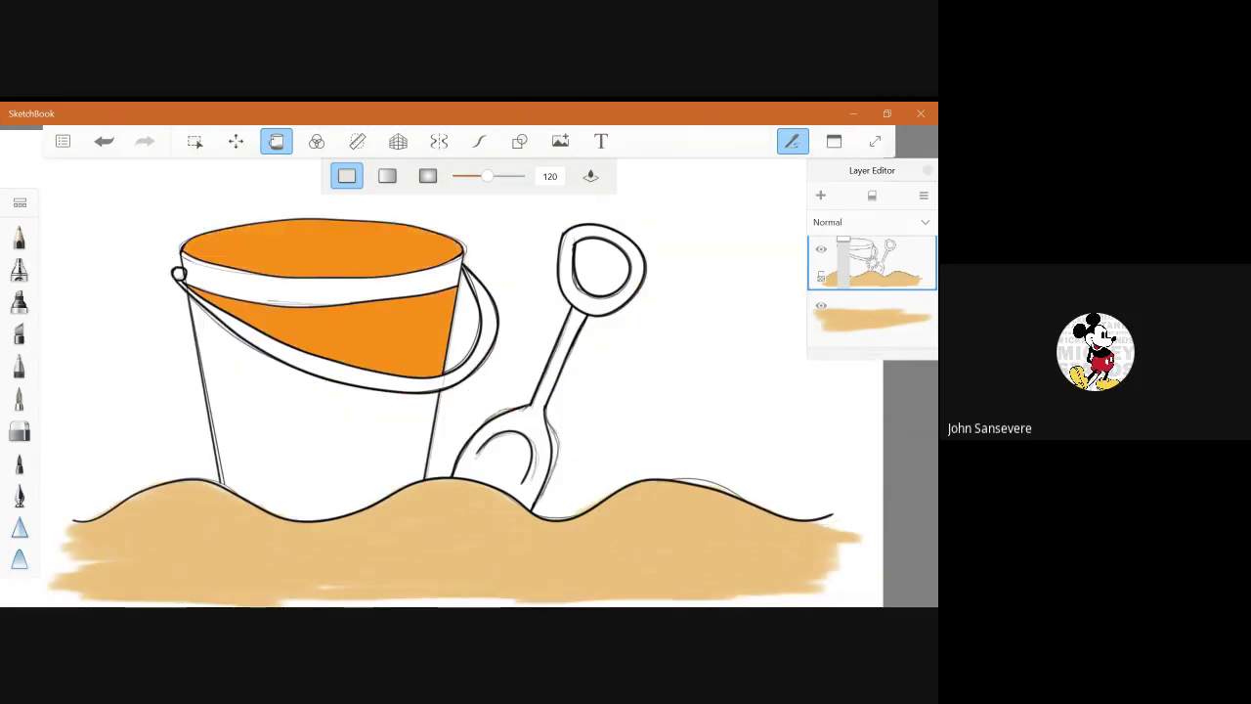
pyautogui.click(322, 290)
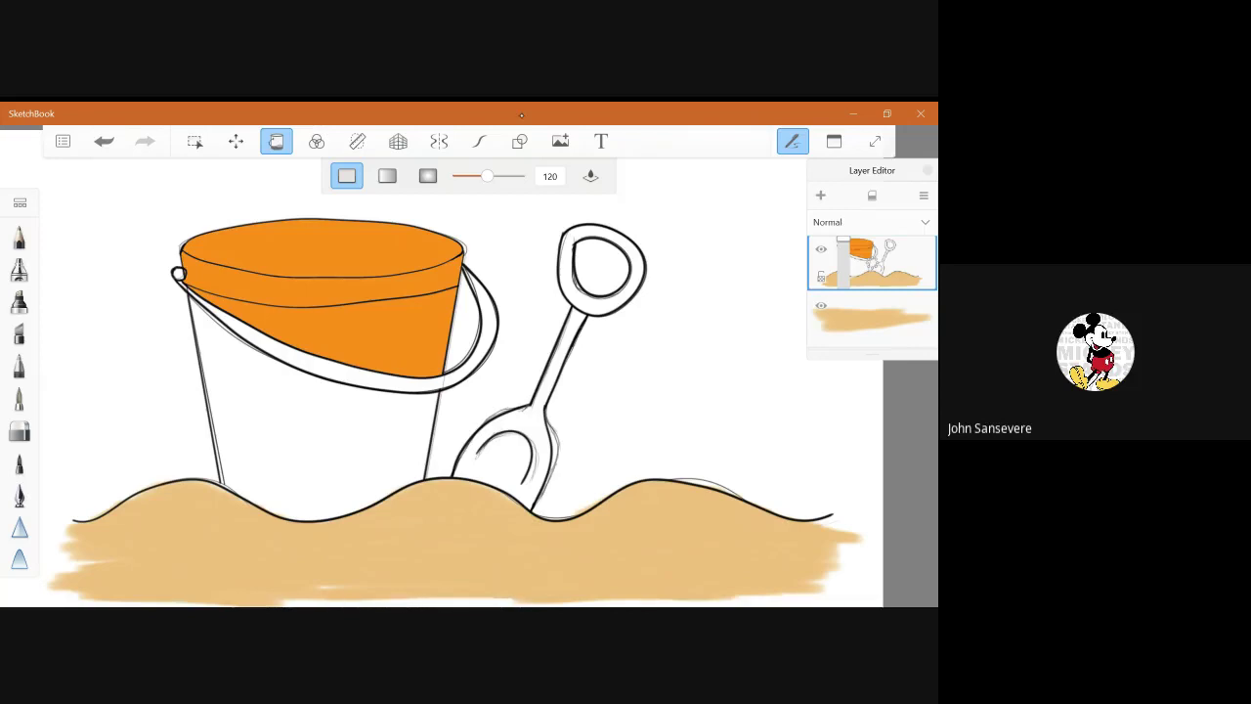
pyautogui.press('Escape')
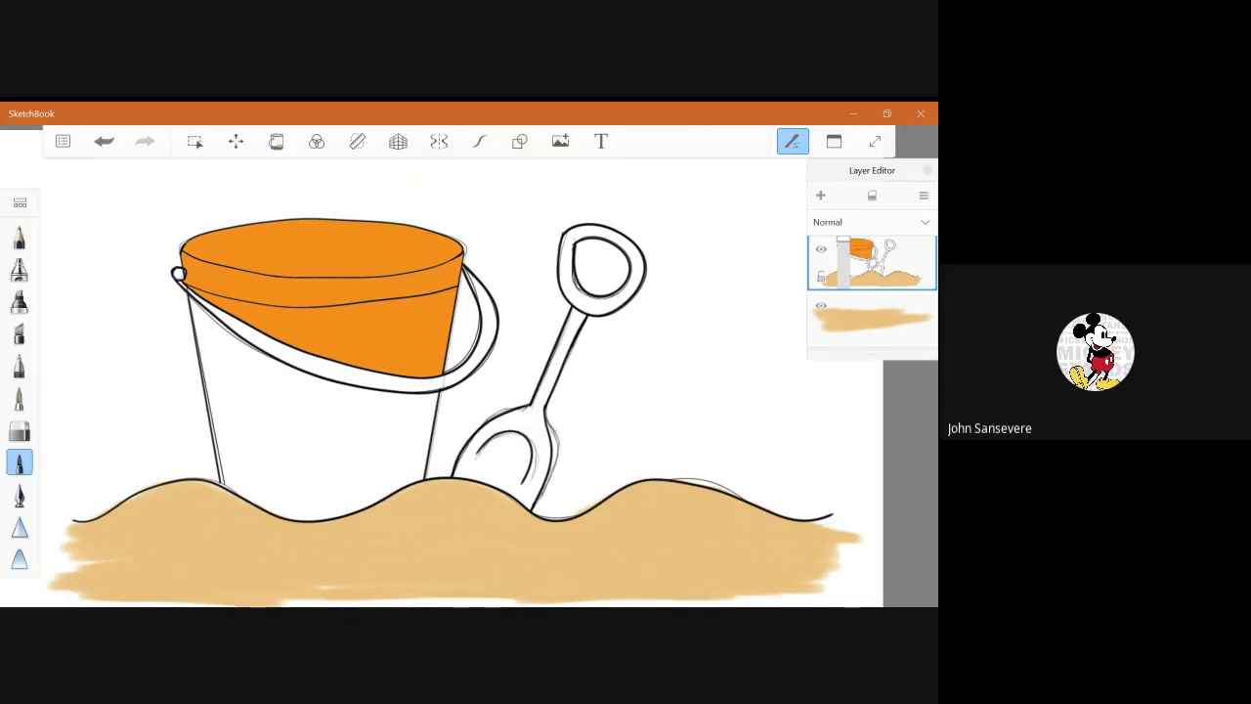
# Set the Felt Tip Pen to black and ink the joint between the pail's left side and the sand line.
pyautogui.click(834, 141)
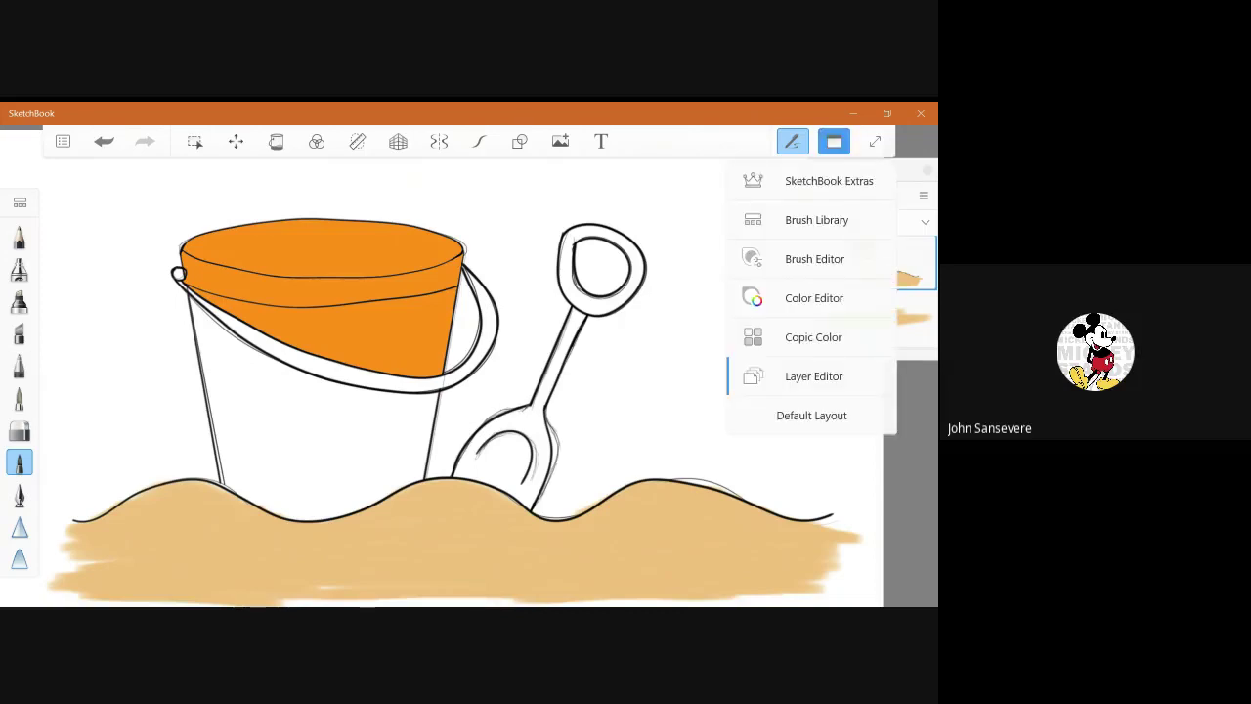
pyautogui.click(814, 297)
pyautogui.click(517, 366)
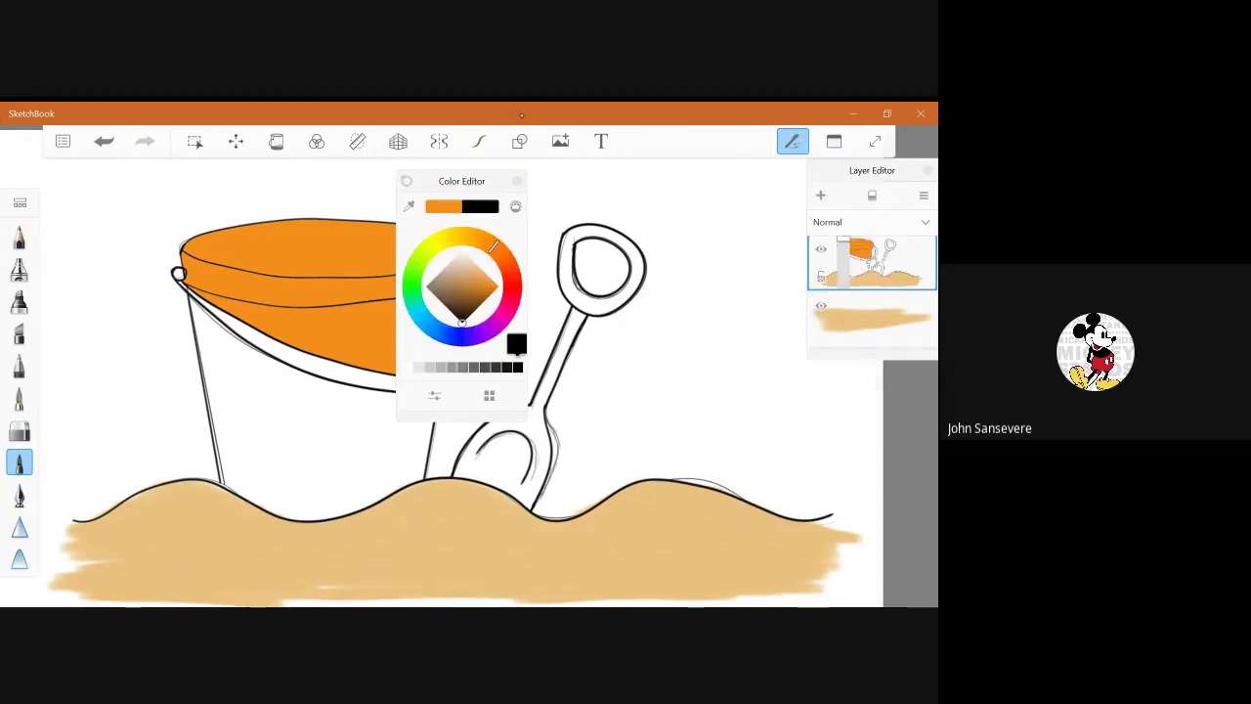
pyautogui.scroll(5, 208, 512)
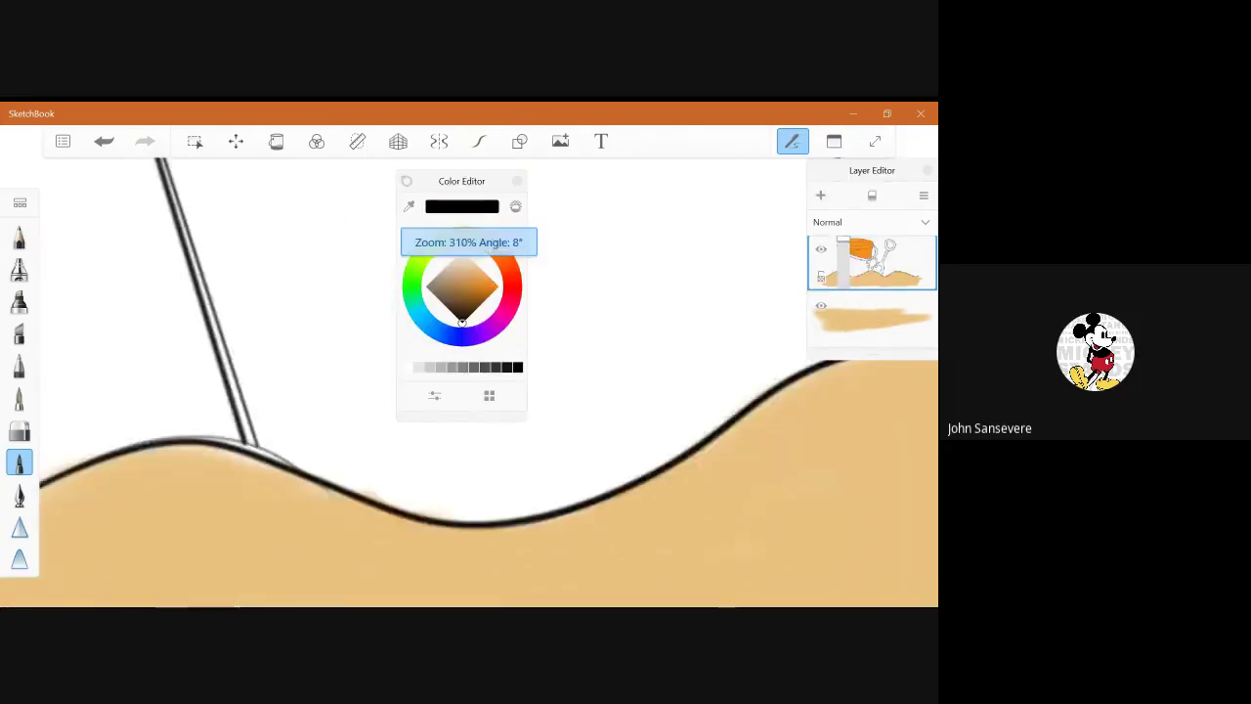
pyautogui.moveTo(266, 366); pyautogui.dragTo(270, 379)
pyautogui.click(103, 141)
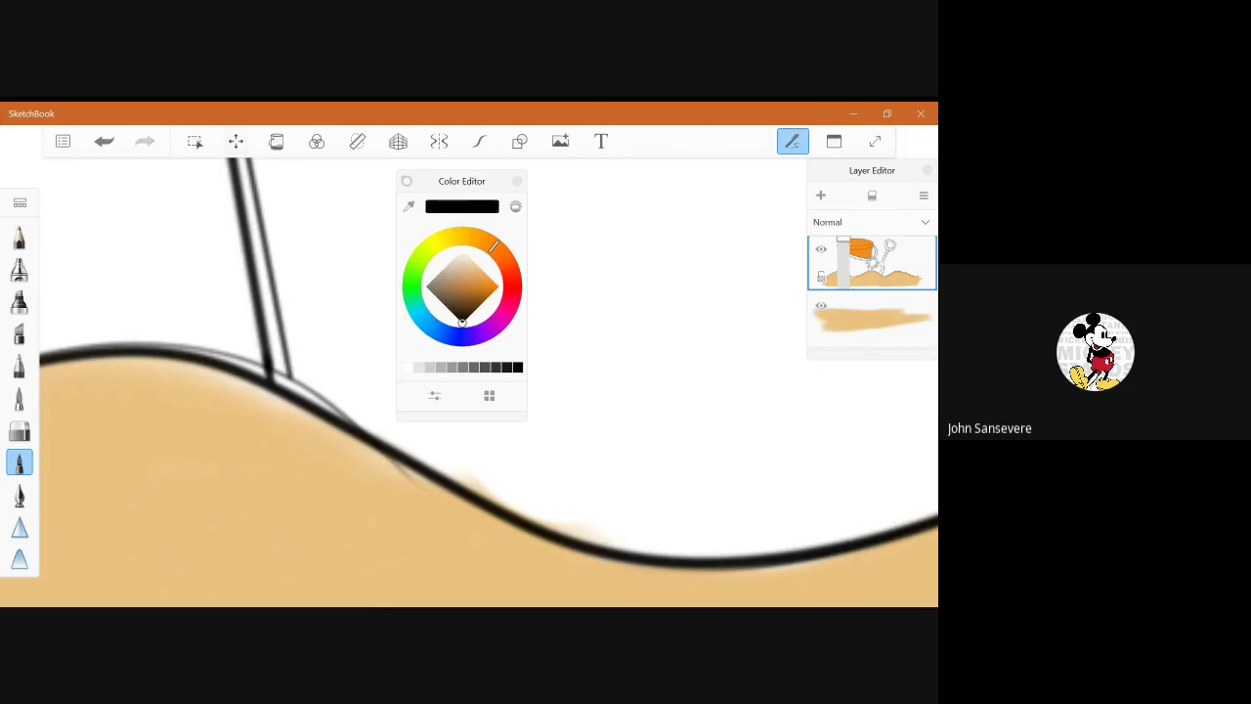
pyautogui.click(516, 181)
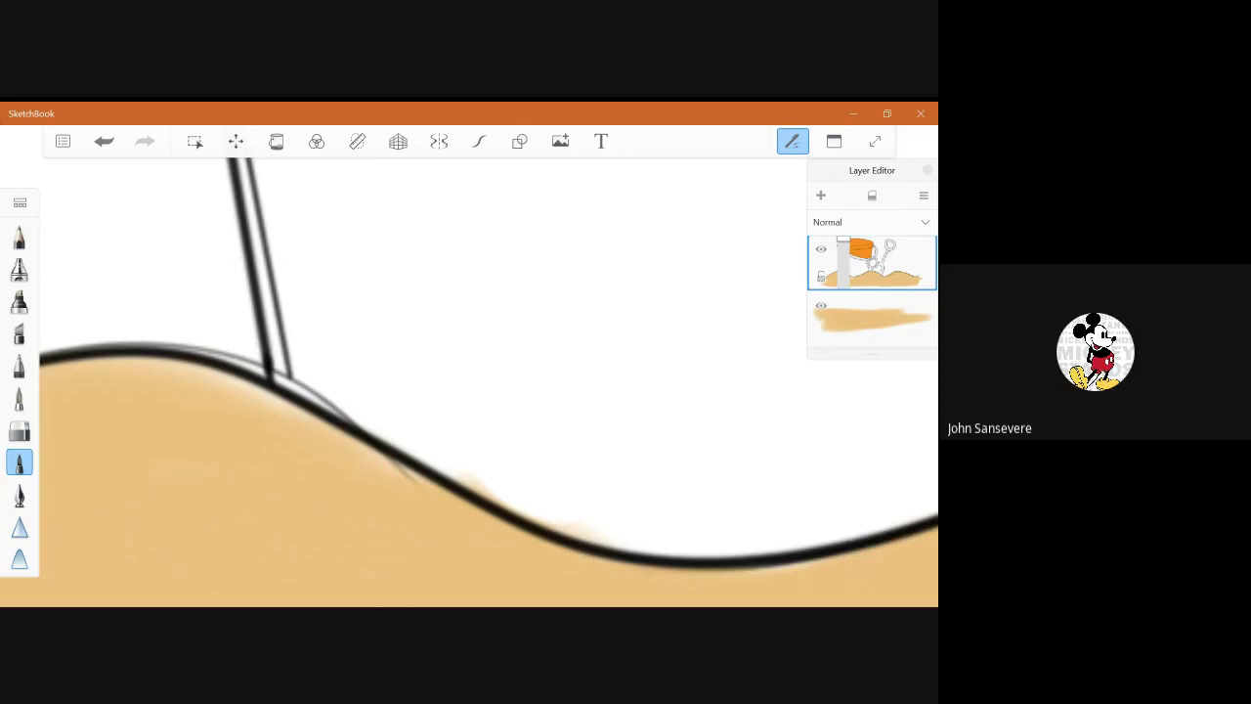
# Flood fill the pail's body below the handle with solid orange.
pyautogui.click(276, 141)
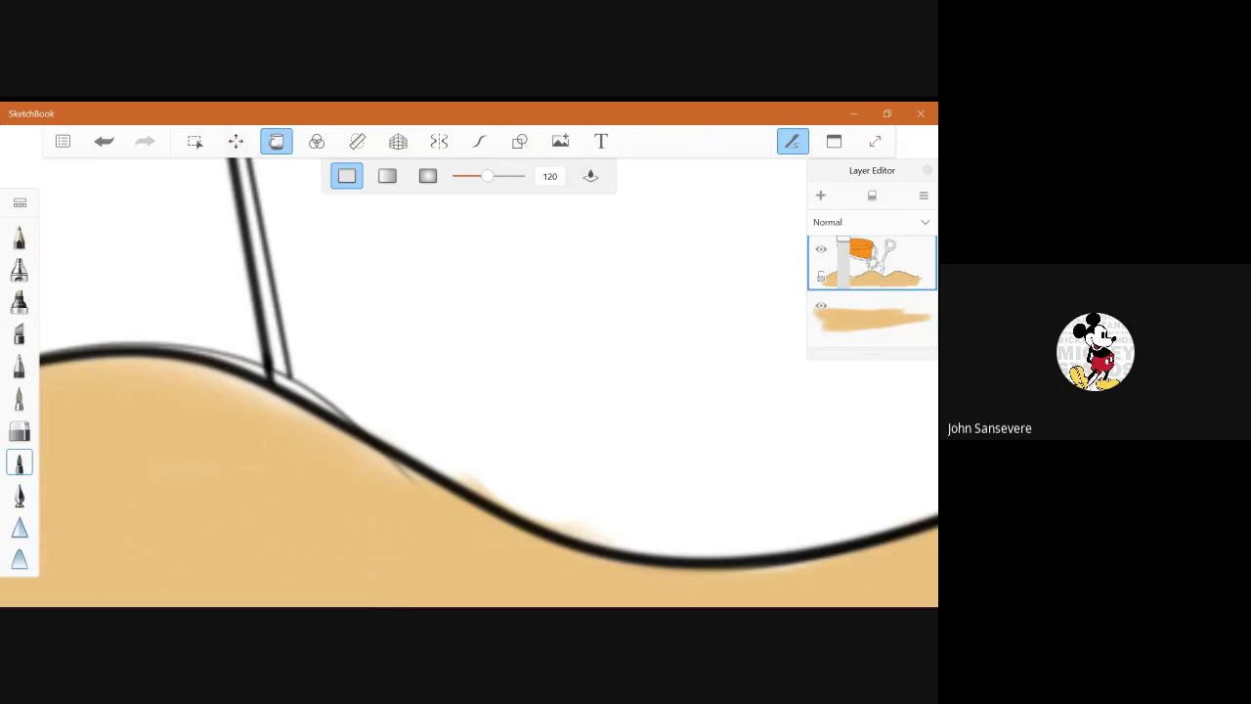
pyautogui.click(833, 141)
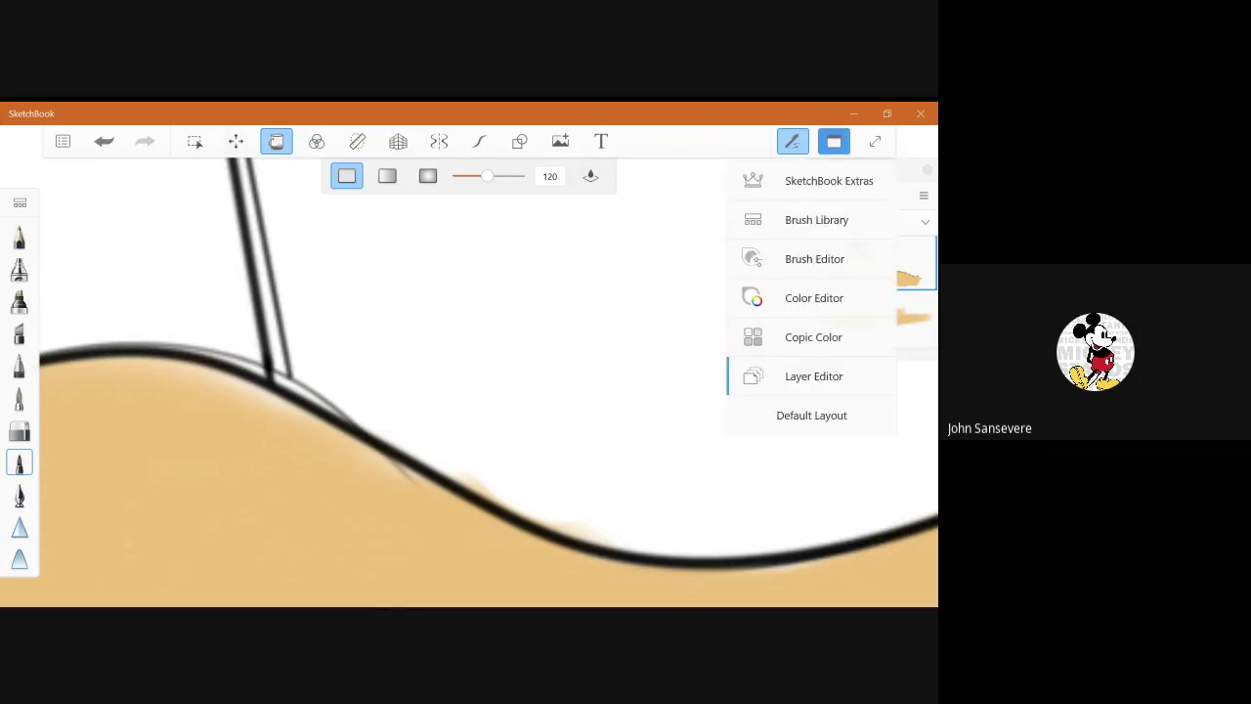
pyautogui.click(813, 297)
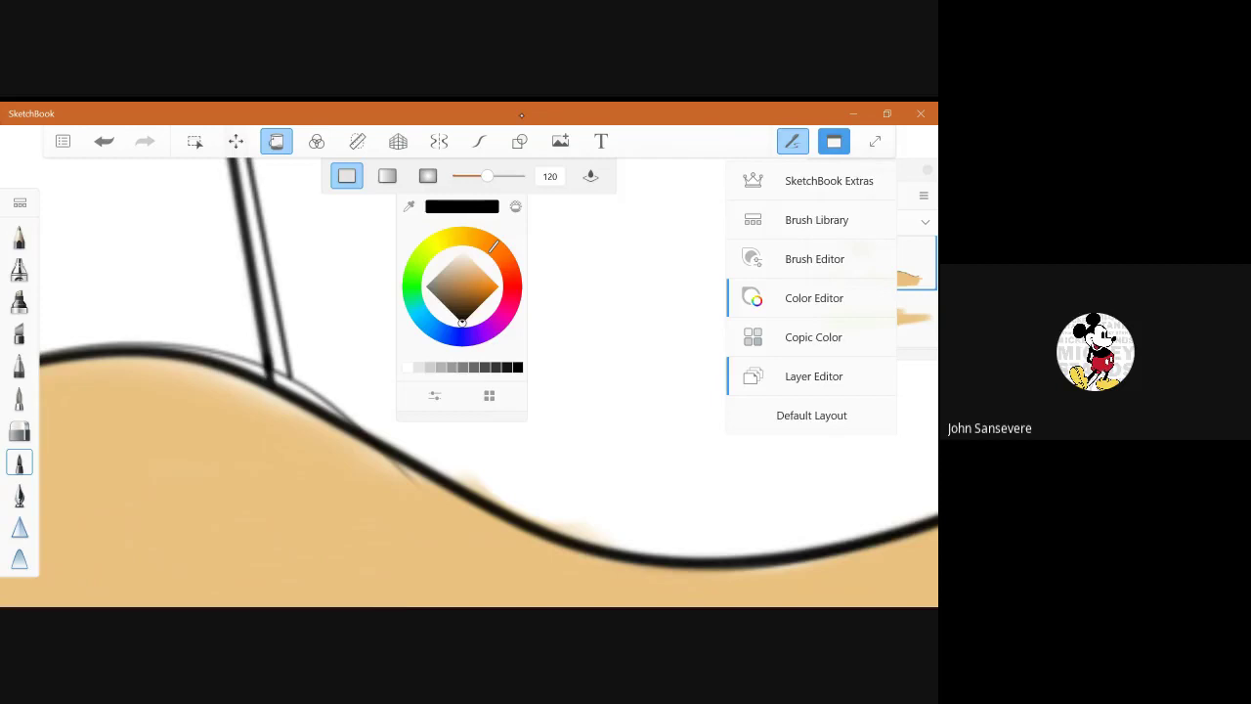
pyautogui.click(718, 384)
pyautogui.press('Tab')
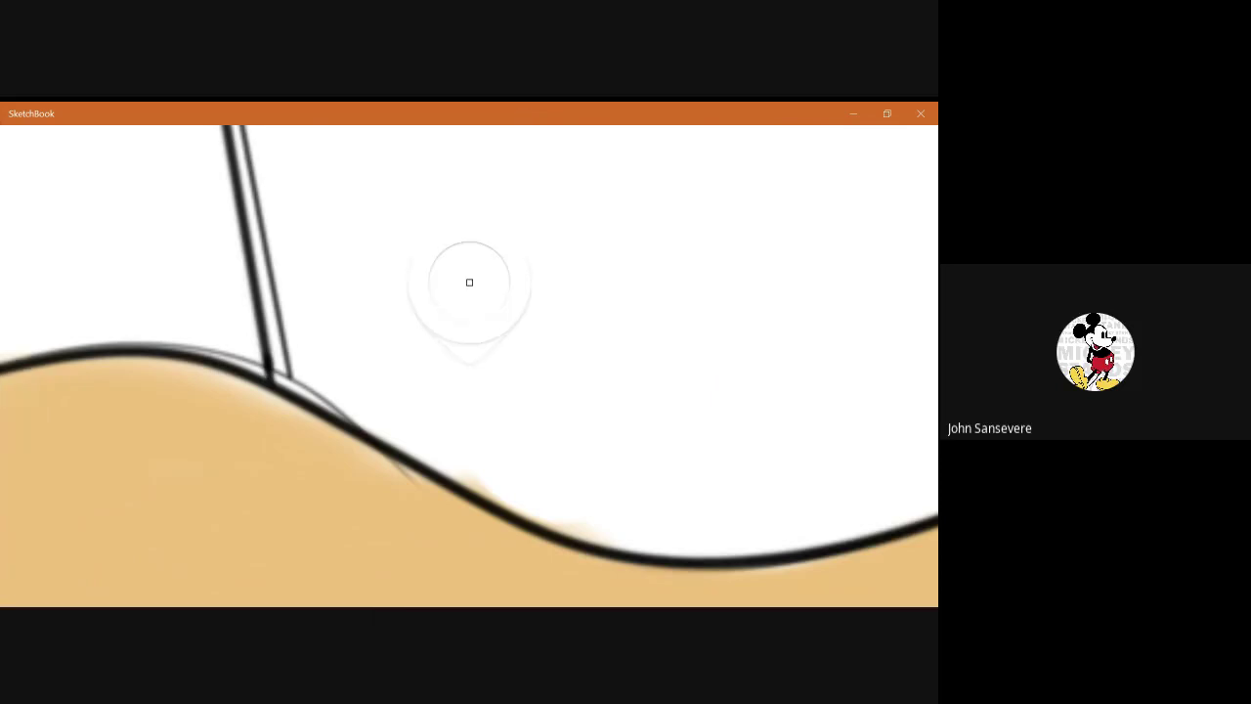
pyautogui.moveTo(469, 282)
pyautogui.mouseDown()
pyautogui.moveTo(448, 324)
pyautogui.moveTo(408, 312)
pyautogui.moveTo(274, 384)
pyautogui.mouseUp()
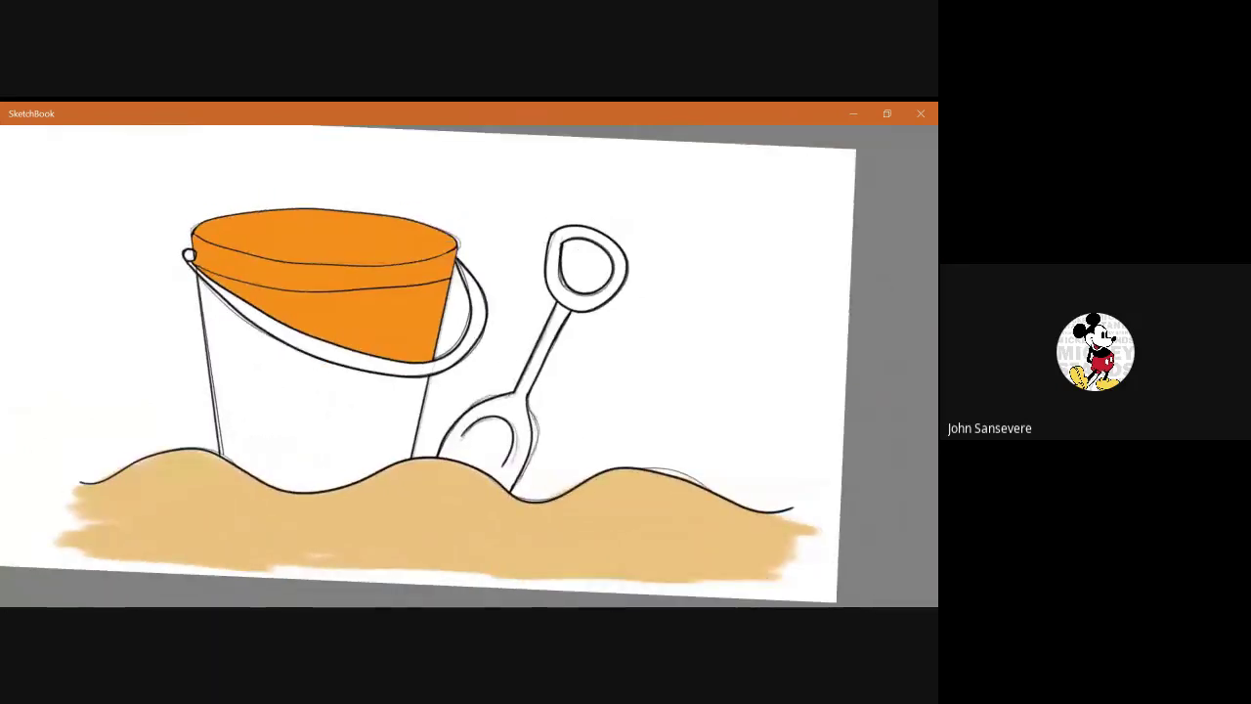
pyautogui.press('Tab')
pyautogui.click(313, 411)
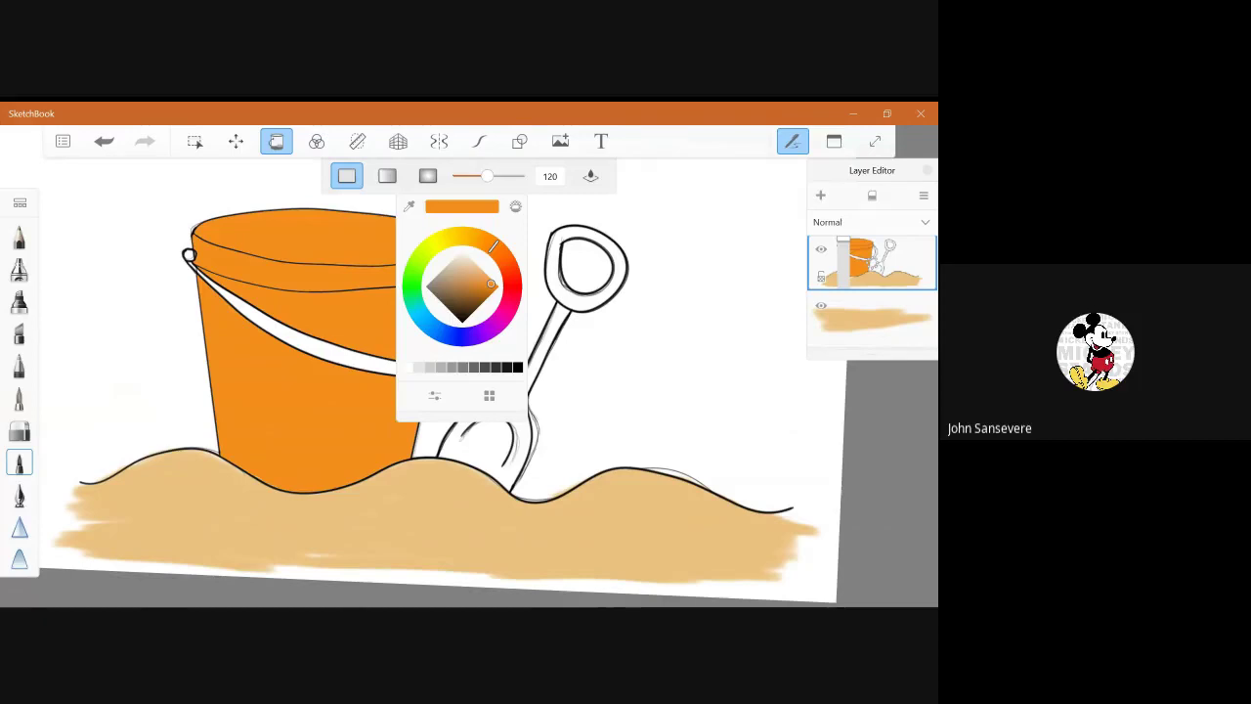
# Set the colour for the solid flood fill to a saturated blue.
pyautogui.click(461, 337)
pyautogui.click(450, 335)
pyautogui.moveTo(478, 287); pyautogui.dragTo(476, 272)
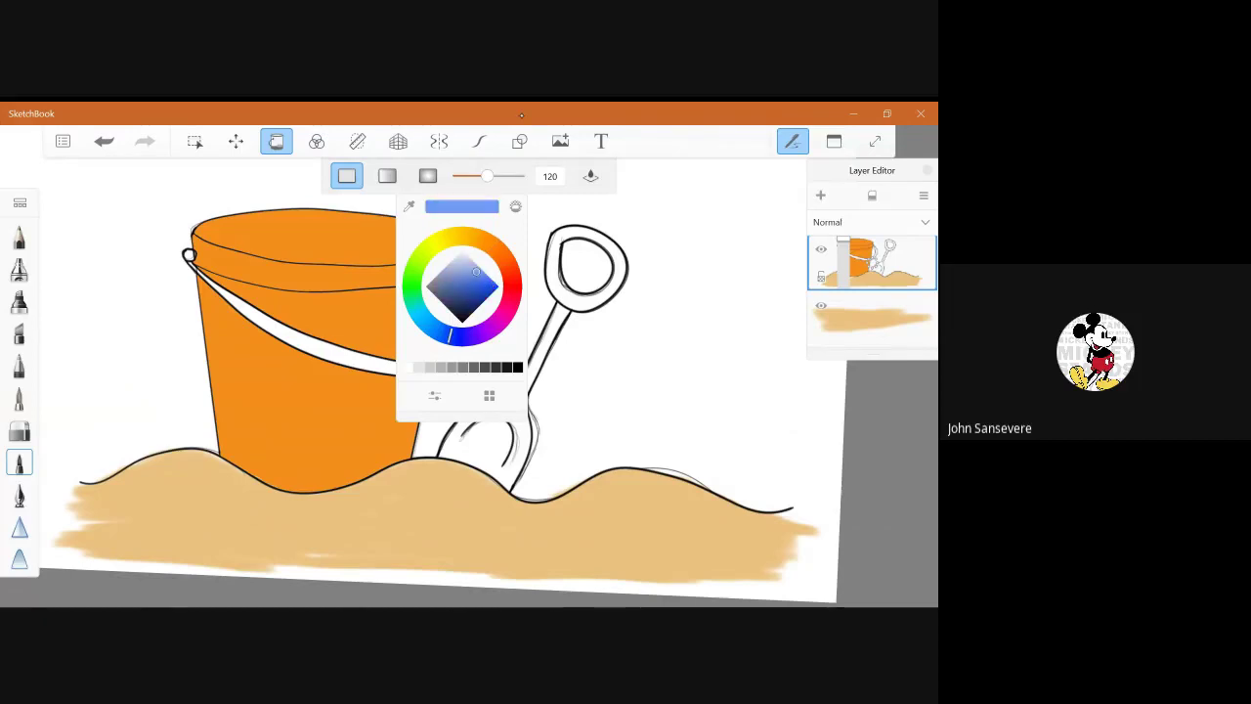
pyautogui.click(475, 291)
pyautogui.click(472, 282)
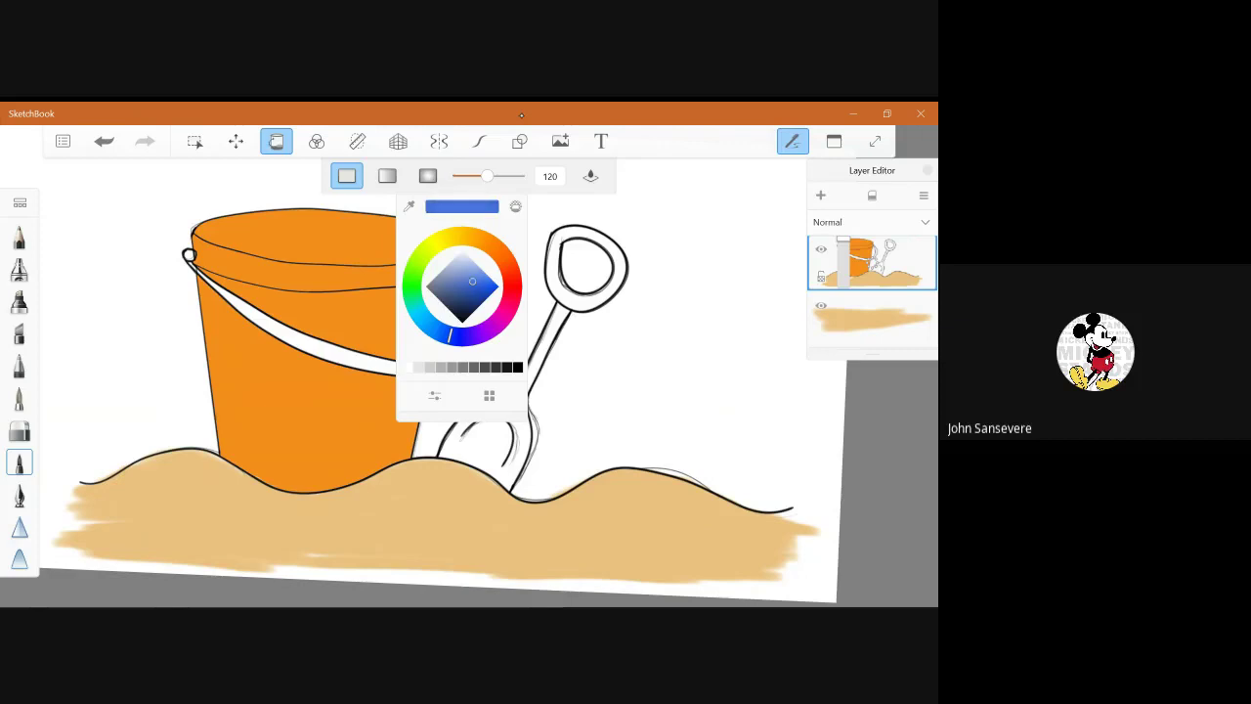
pyautogui.moveTo(450, 335); pyautogui.dragTo(443, 333)
pyautogui.click(490, 286)
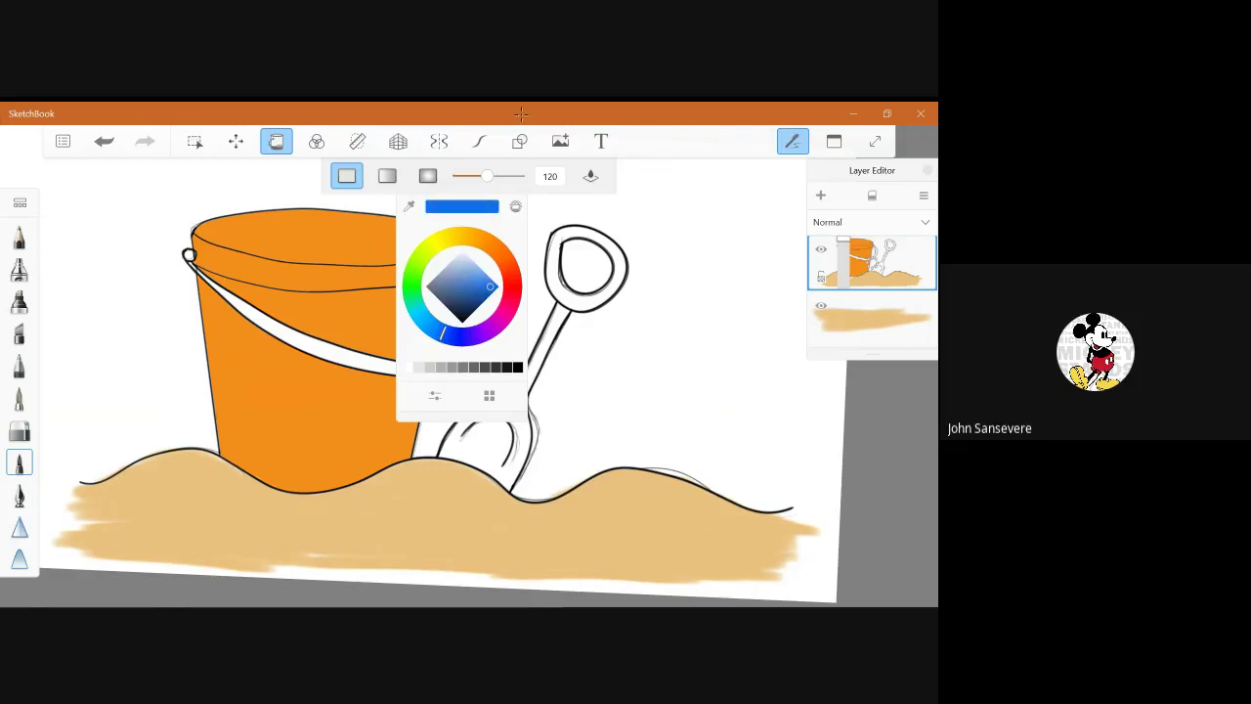
# Flood fill the shovel's grip ring, shaft and blade with blue, undoing the fill inside the grip's hole.
pyautogui.click(552, 266)
pyautogui.click(585, 266)
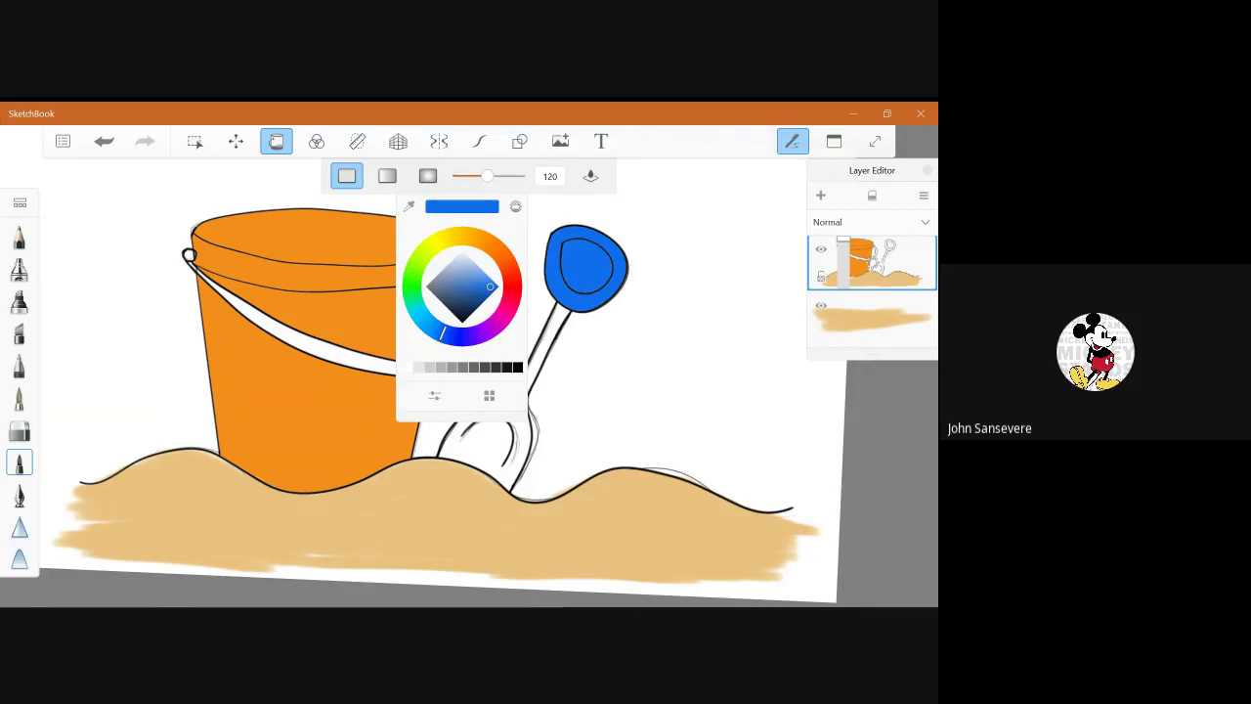
pyautogui.click(489, 454)
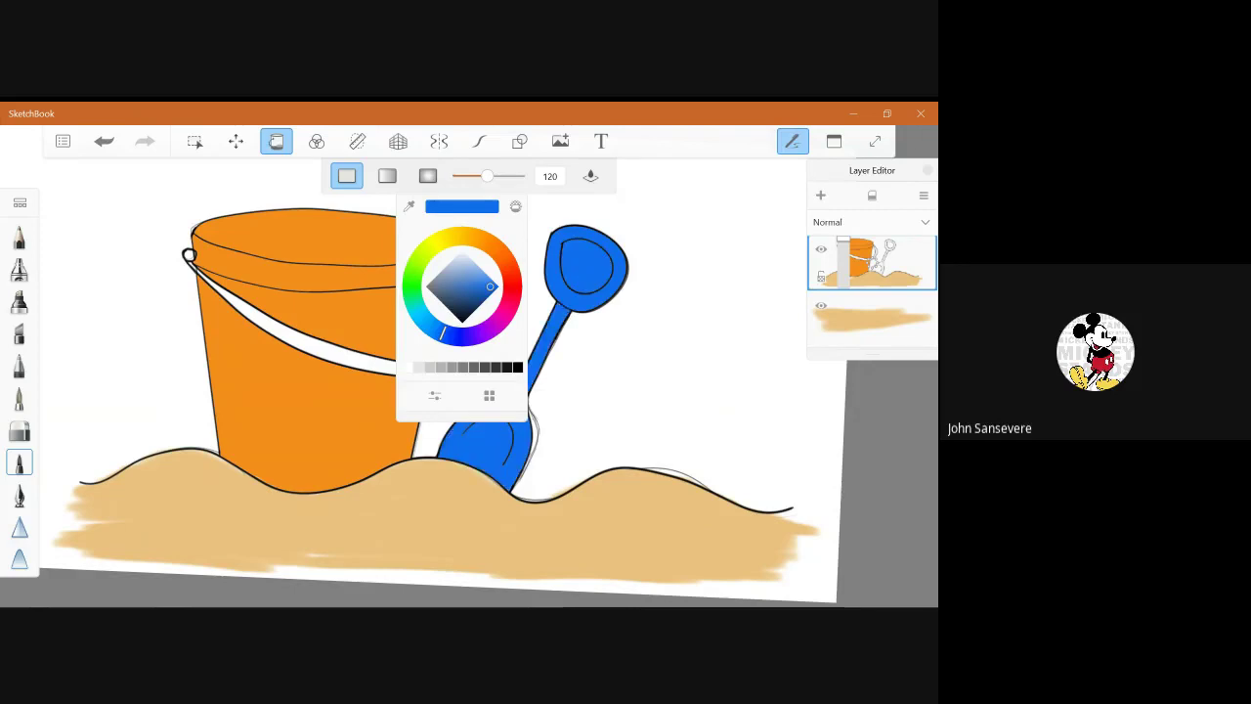
pyautogui.hotkey('ctrl', 'z')
pyautogui.hotkey('ctrl', 'z')
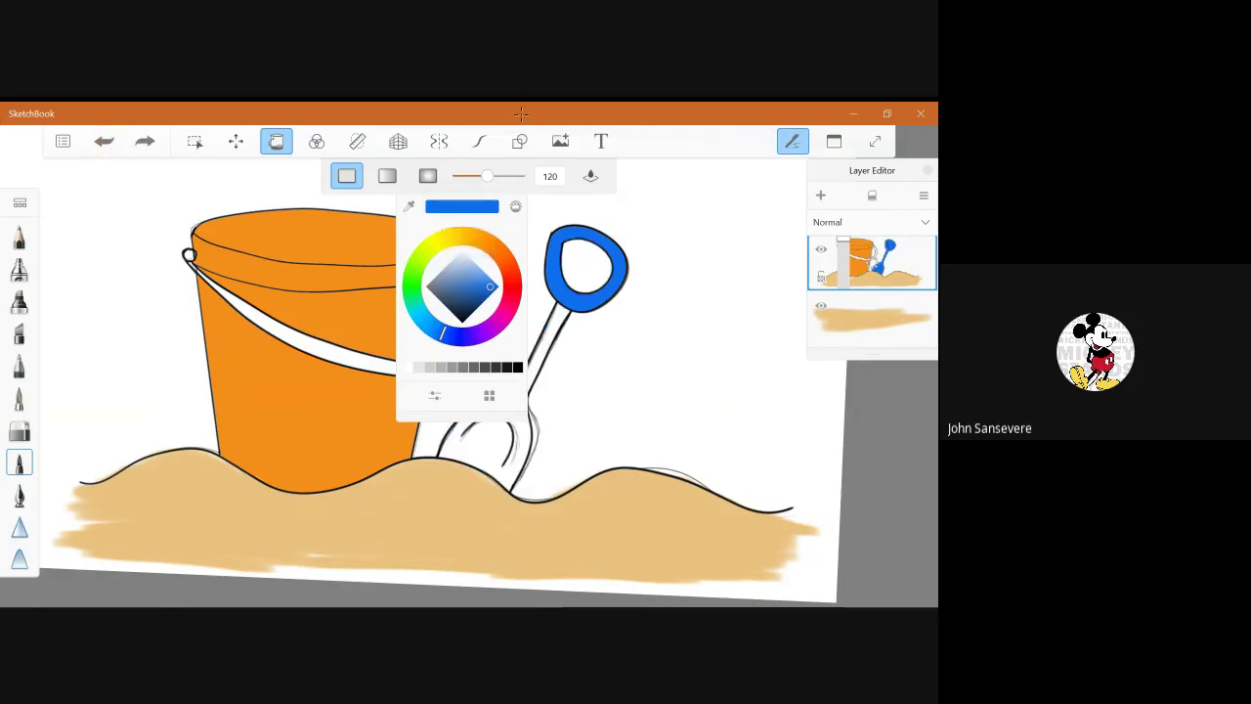
pyautogui.click(481, 445)
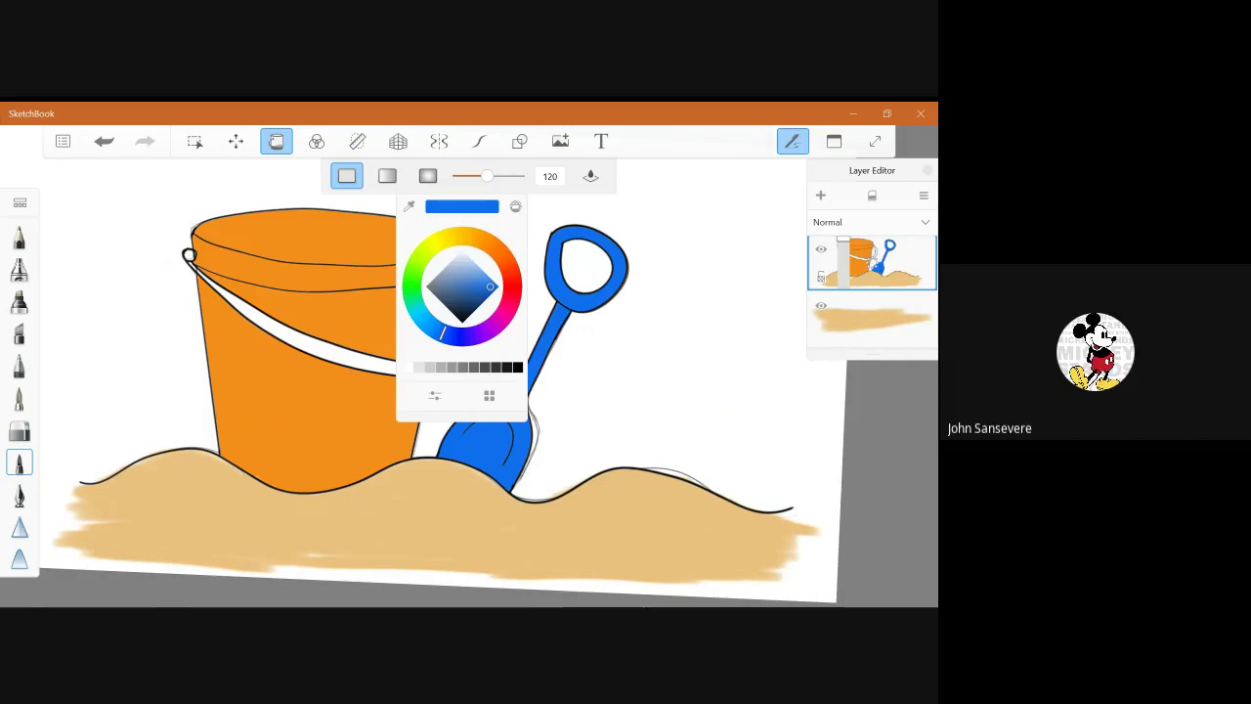
# Set the pen colour to white and try a radial gradient fill on the pail's handle.
pyautogui.click(20, 462)
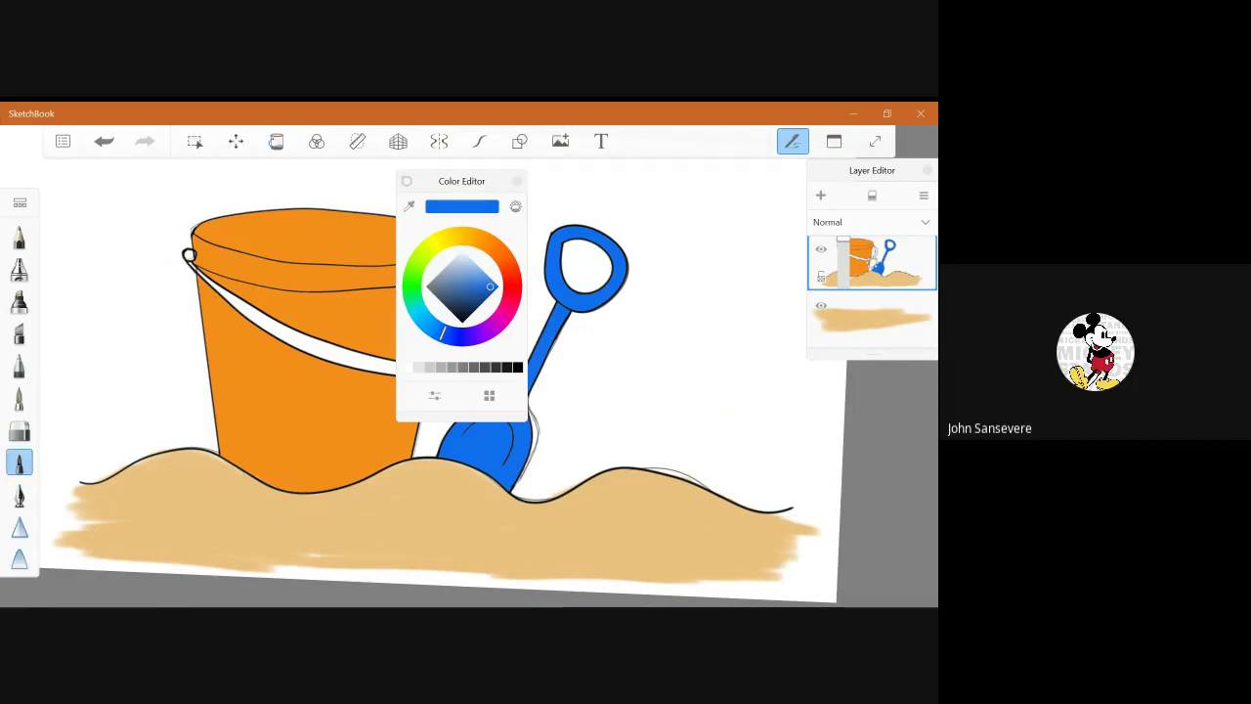
pyautogui.click(462, 250)
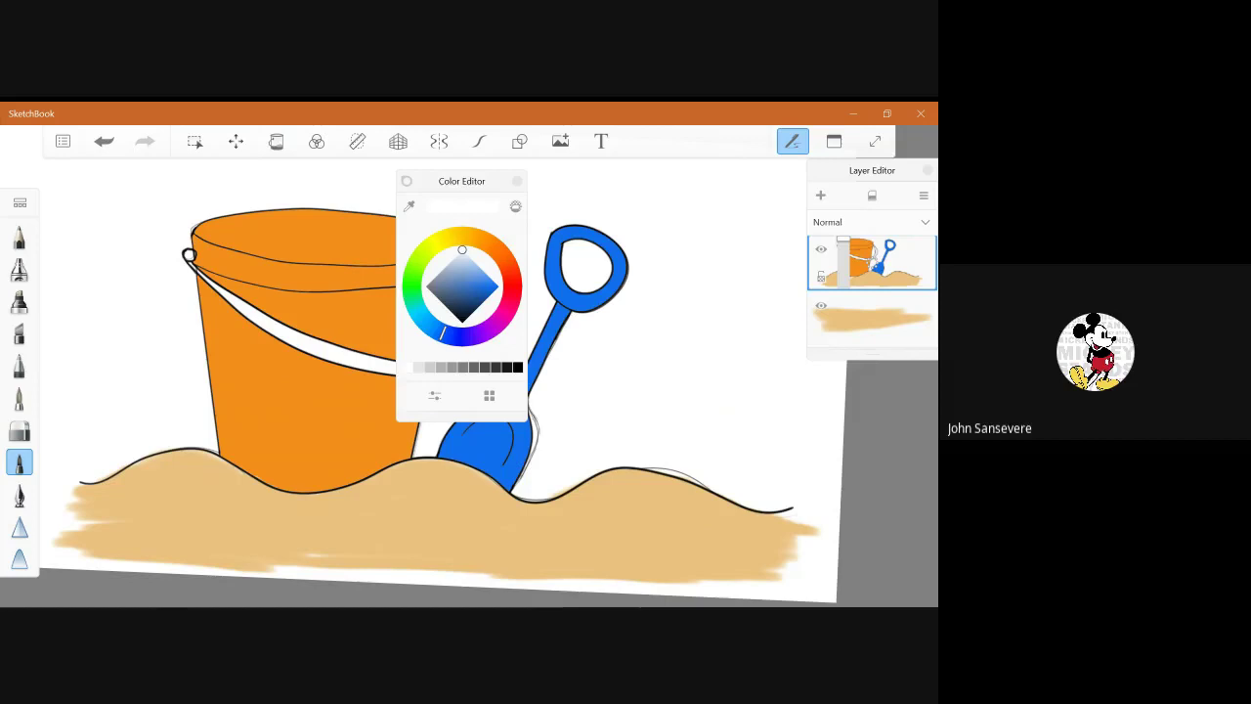
pyautogui.click(276, 141)
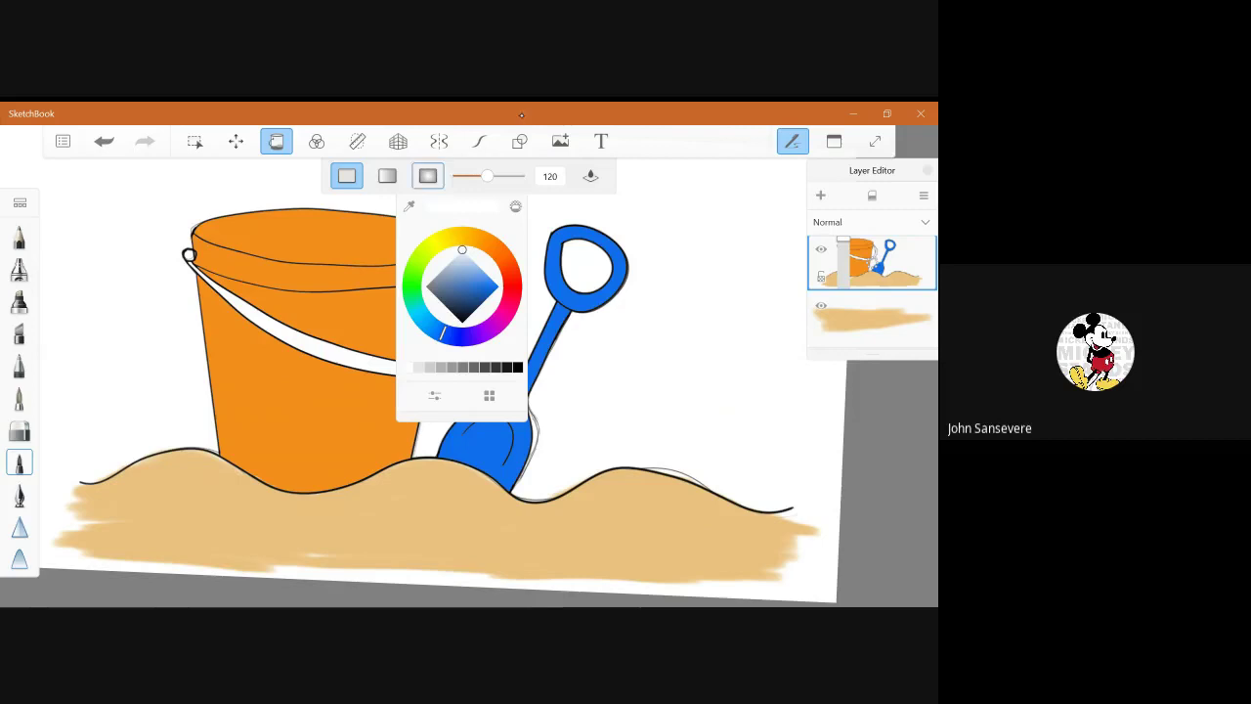
pyautogui.click(428, 175)
pyautogui.click(332, 356)
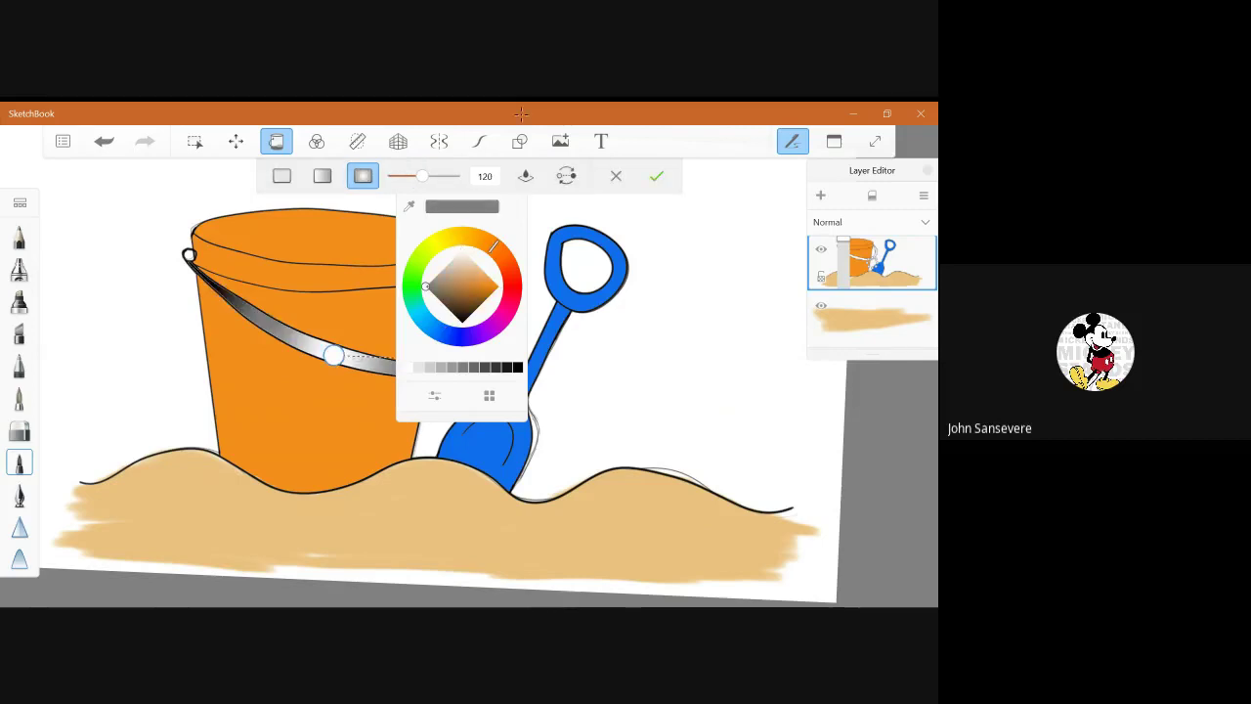
pyautogui.click(615, 176)
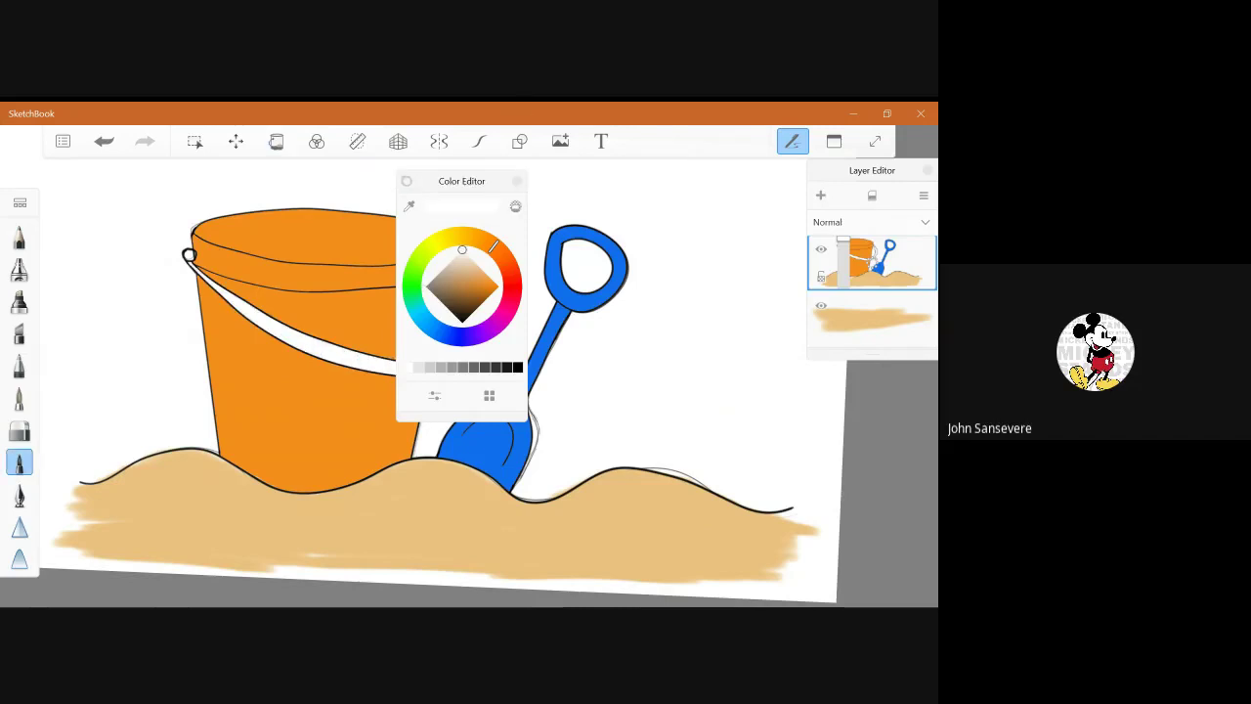
# Try a short white-to-black linear gradient fill on the pail's handle and close the colour editor.
pyautogui.click(276, 141)
pyautogui.click(317, 141)
pyautogui.click(276, 141)
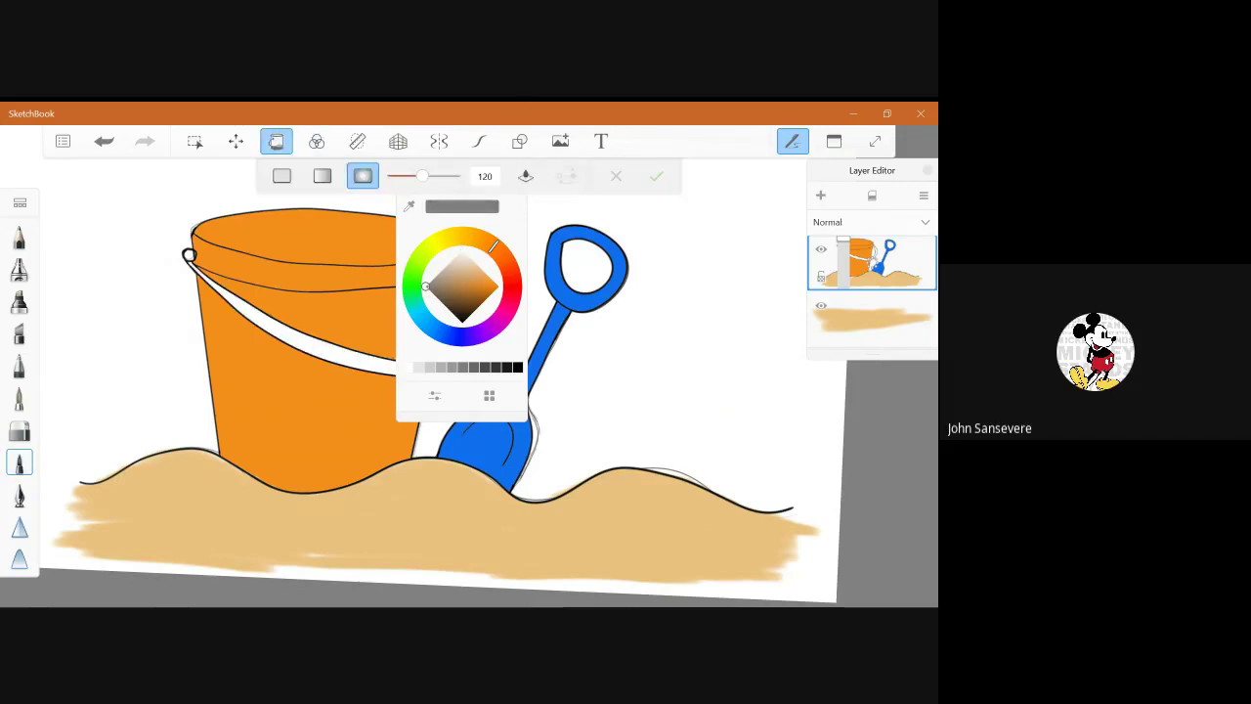
pyautogui.click(321, 176)
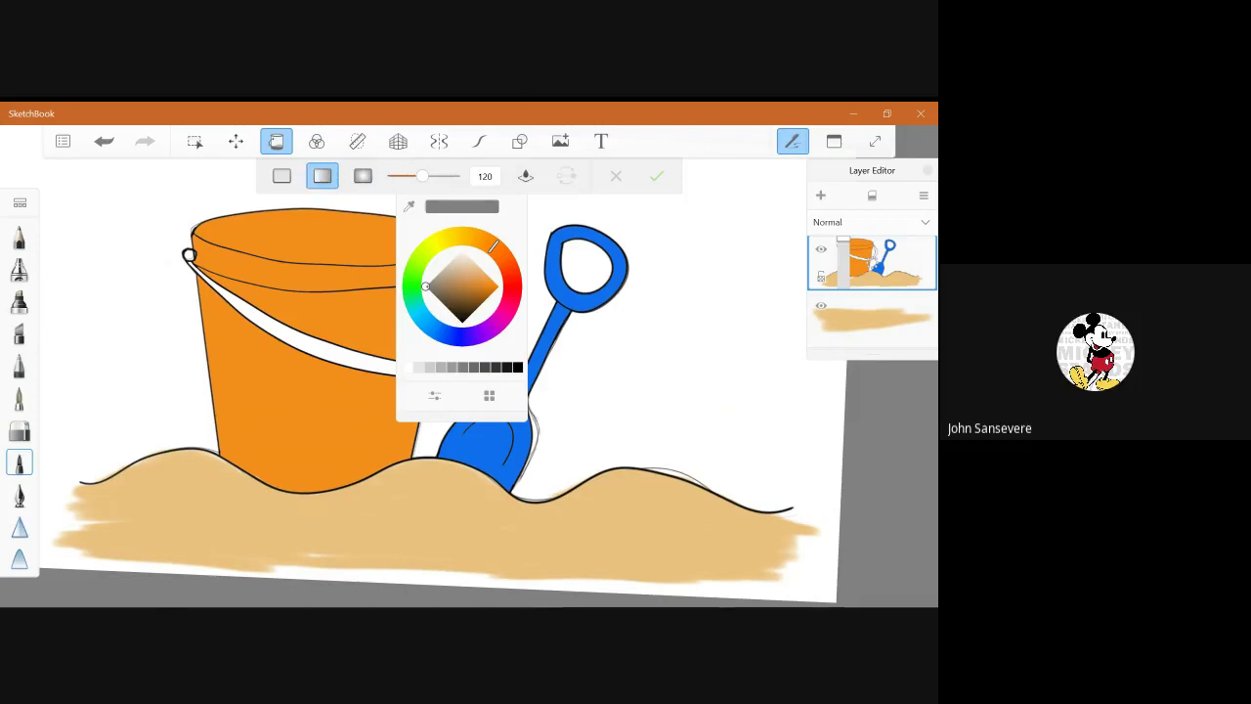
pyautogui.moveTo(308, 347); pyautogui.dragTo(366, 361)
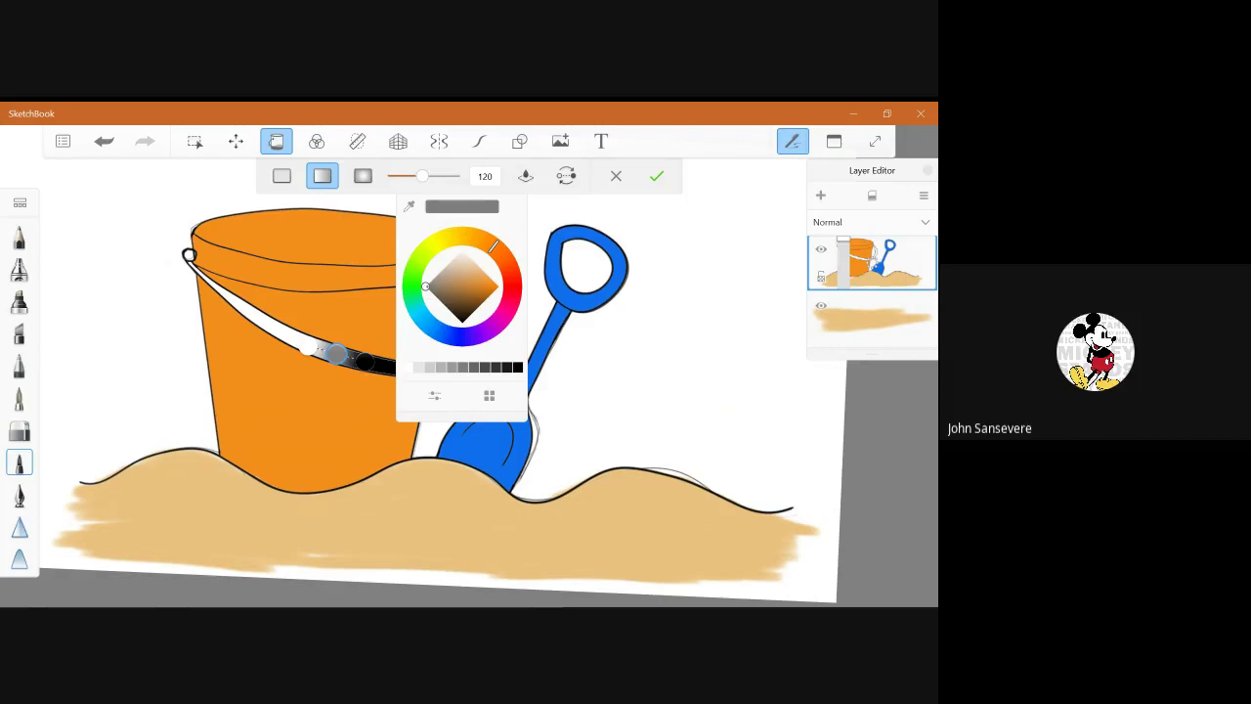
pyautogui.click(616, 175)
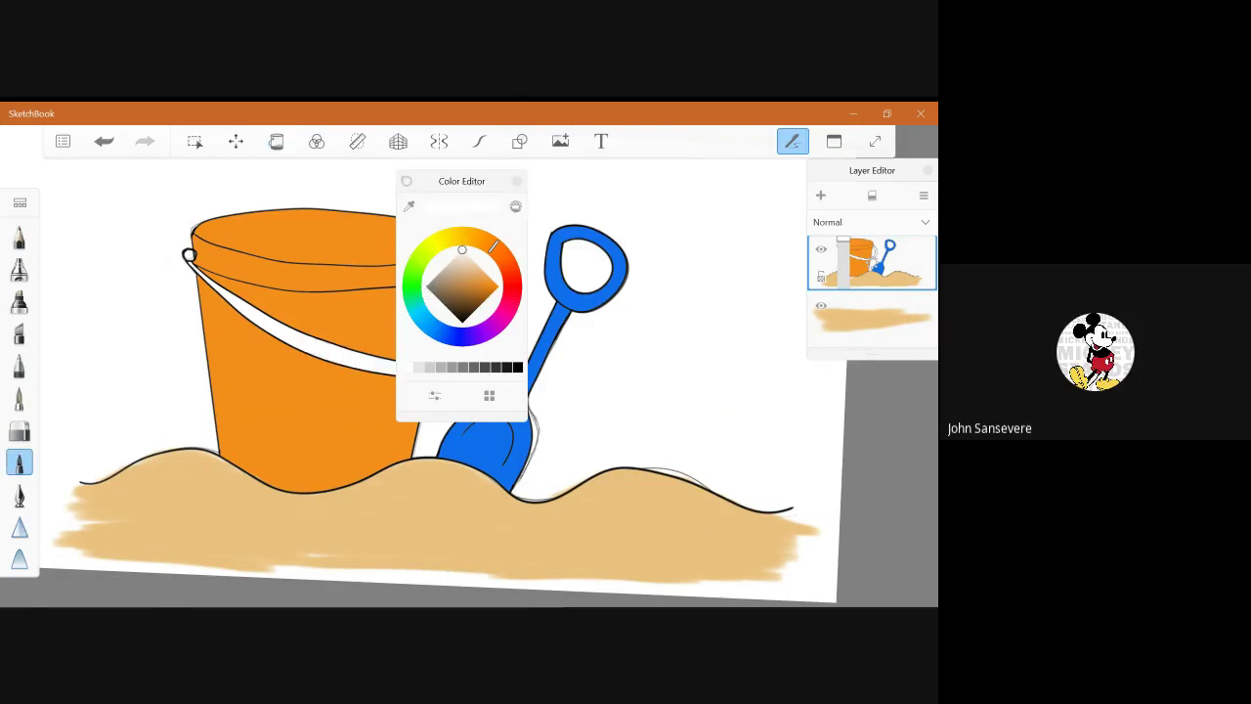
pyautogui.click(517, 181)
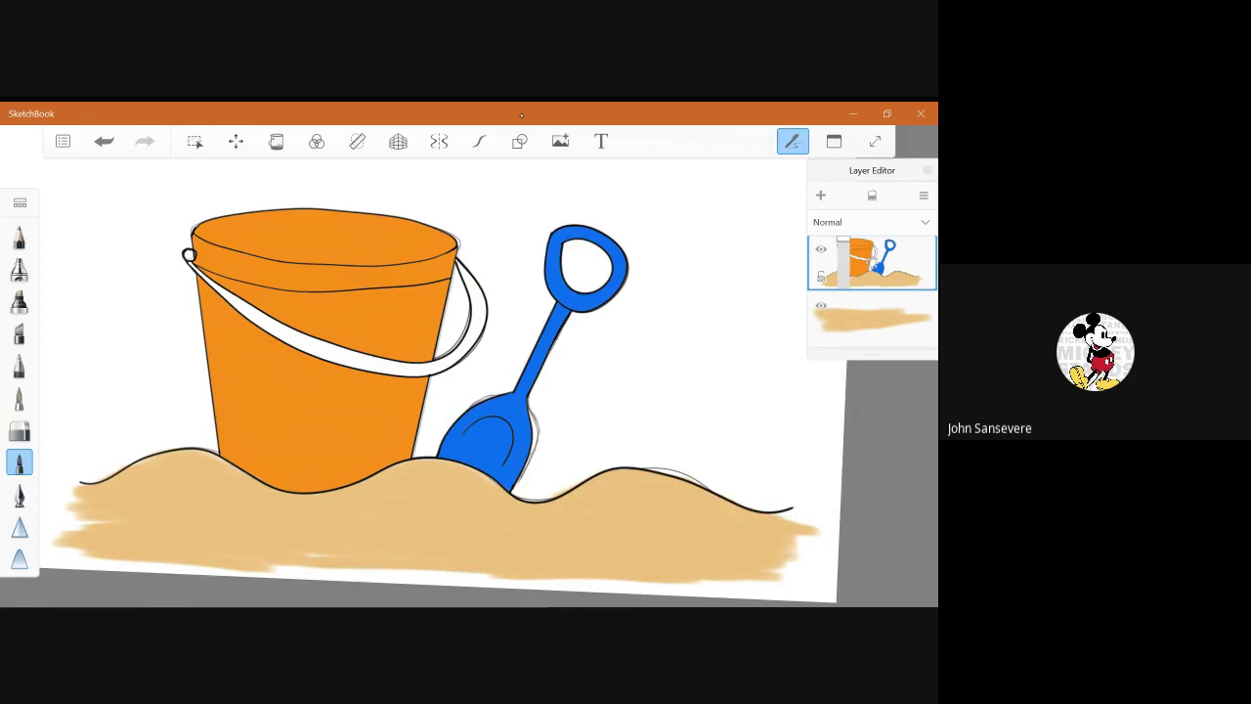
# Add a layer above the drawing and try a linear gradient fill on it, returning to the drawing's layer.
pyautogui.click(821, 195)
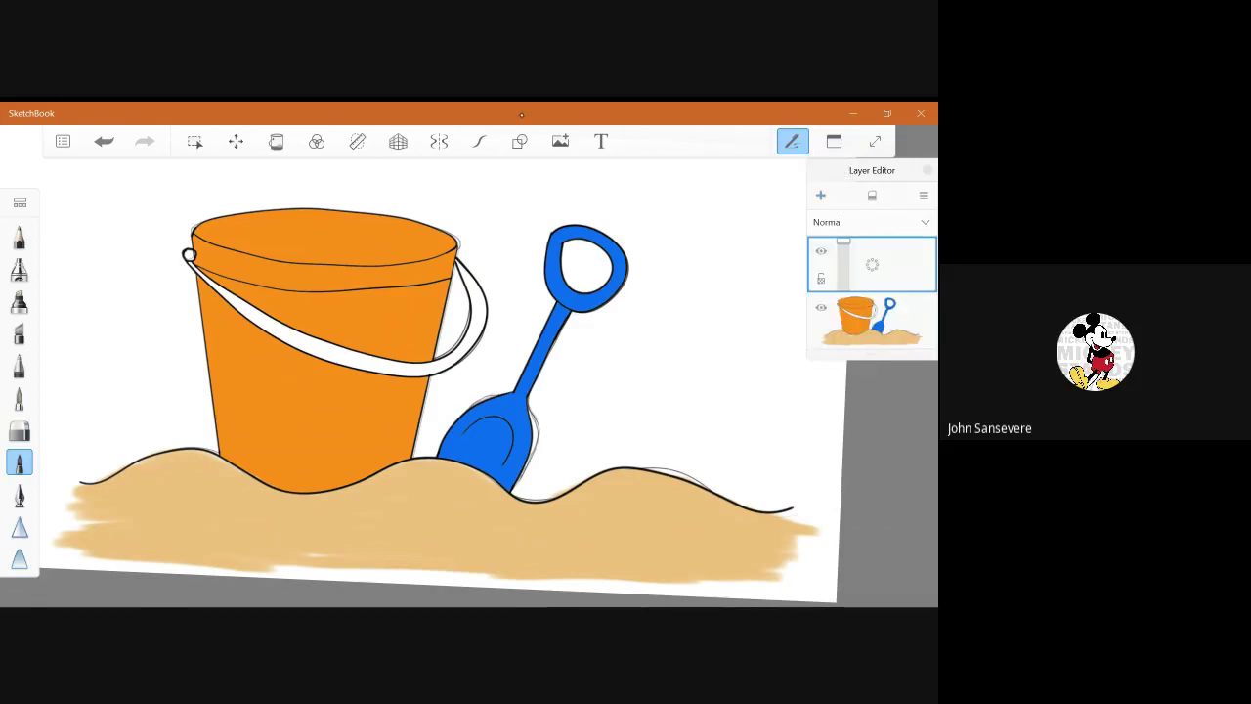
pyautogui.click(276, 141)
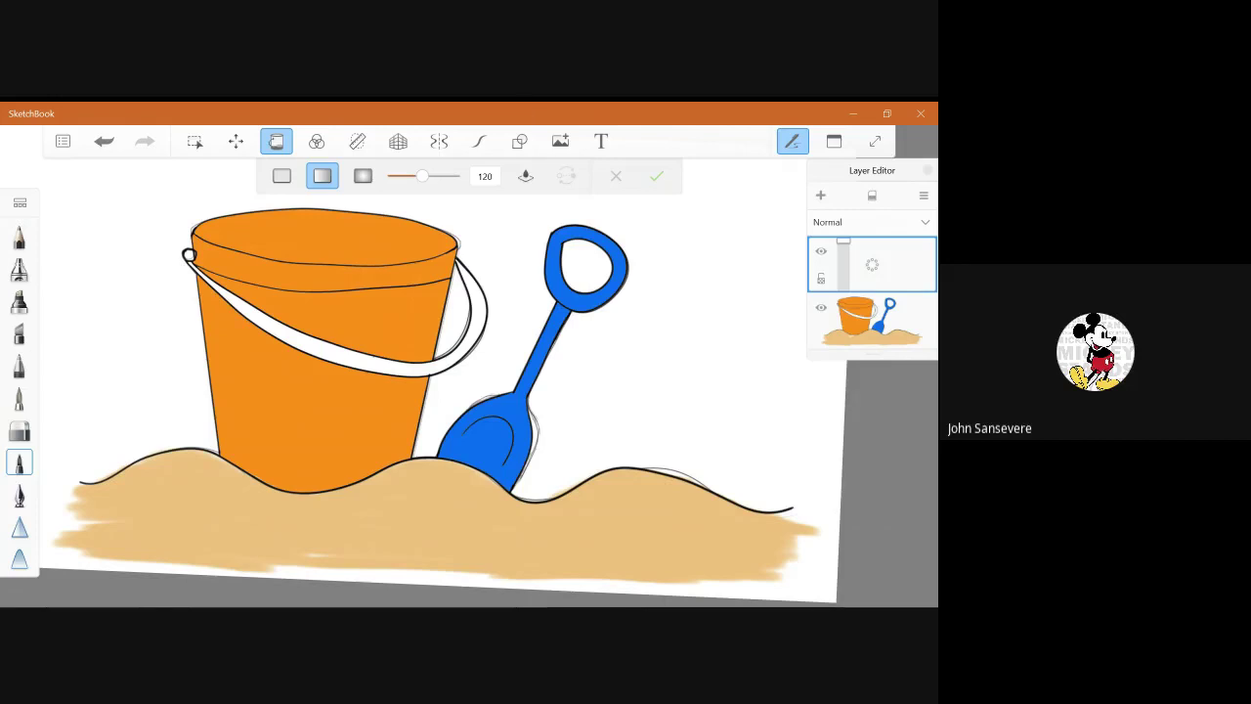
pyautogui.click(408, 237)
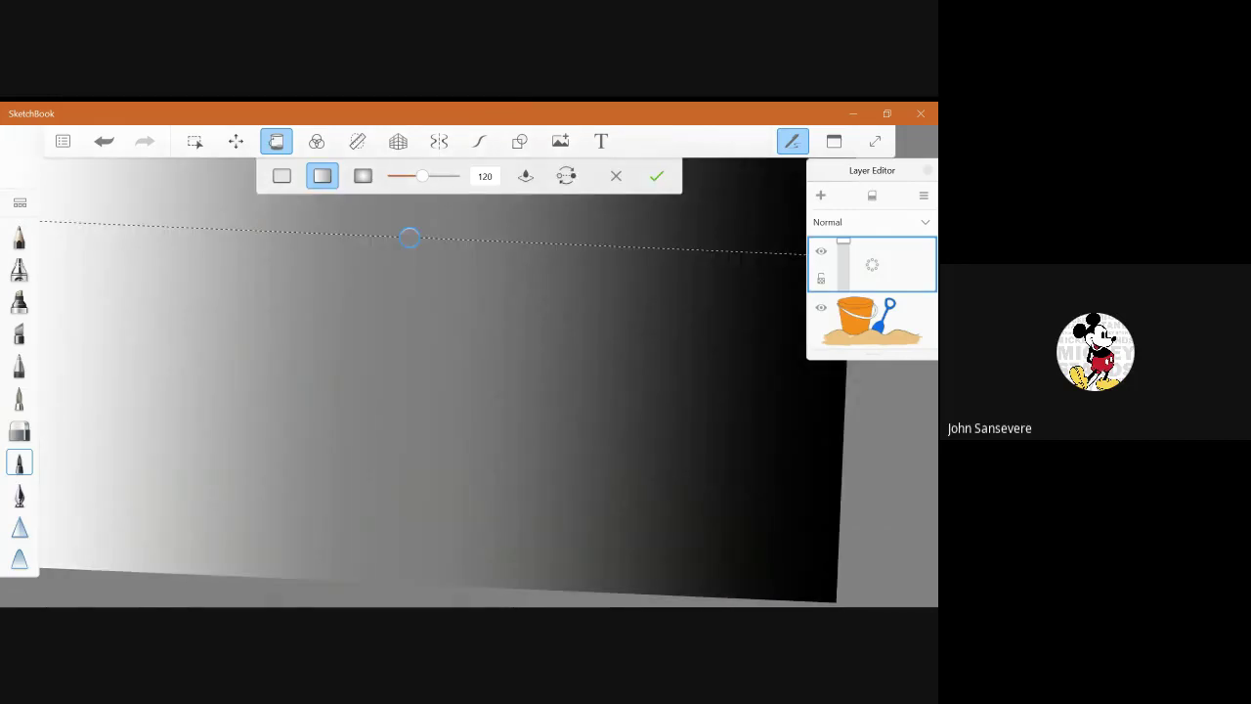
pyautogui.hotkey('ctrl', 'z')
pyautogui.click(872, 321)
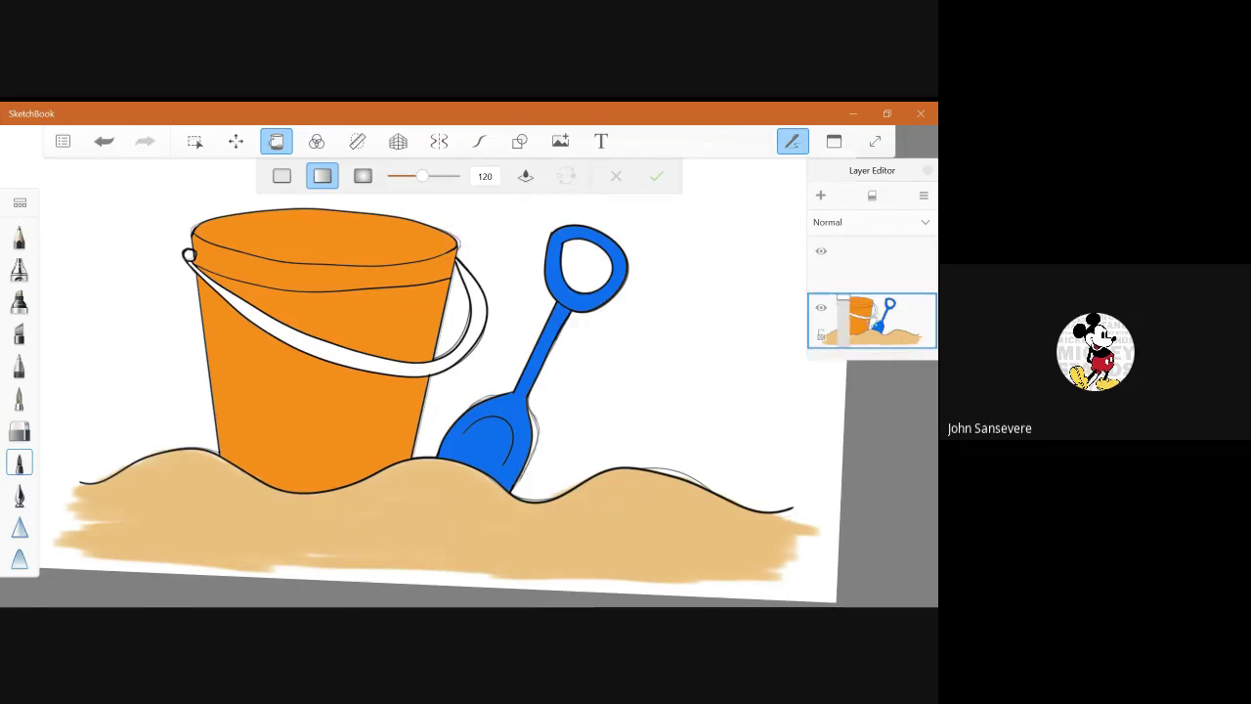
# Try a white-to-orange-to-black linear gradient fill on the pail's opening, sampling the middle orange from the pail, and undo it.
pyautogui.click(833, 140)
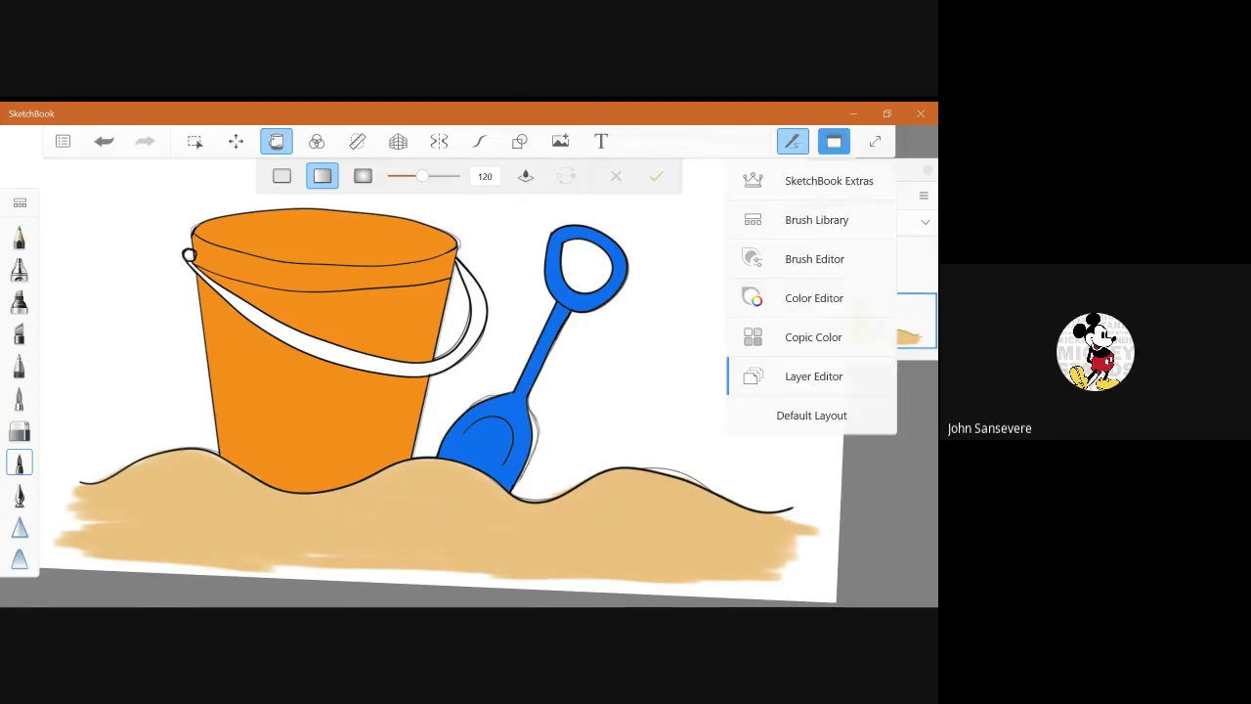
pyautogui.click(813, 297)
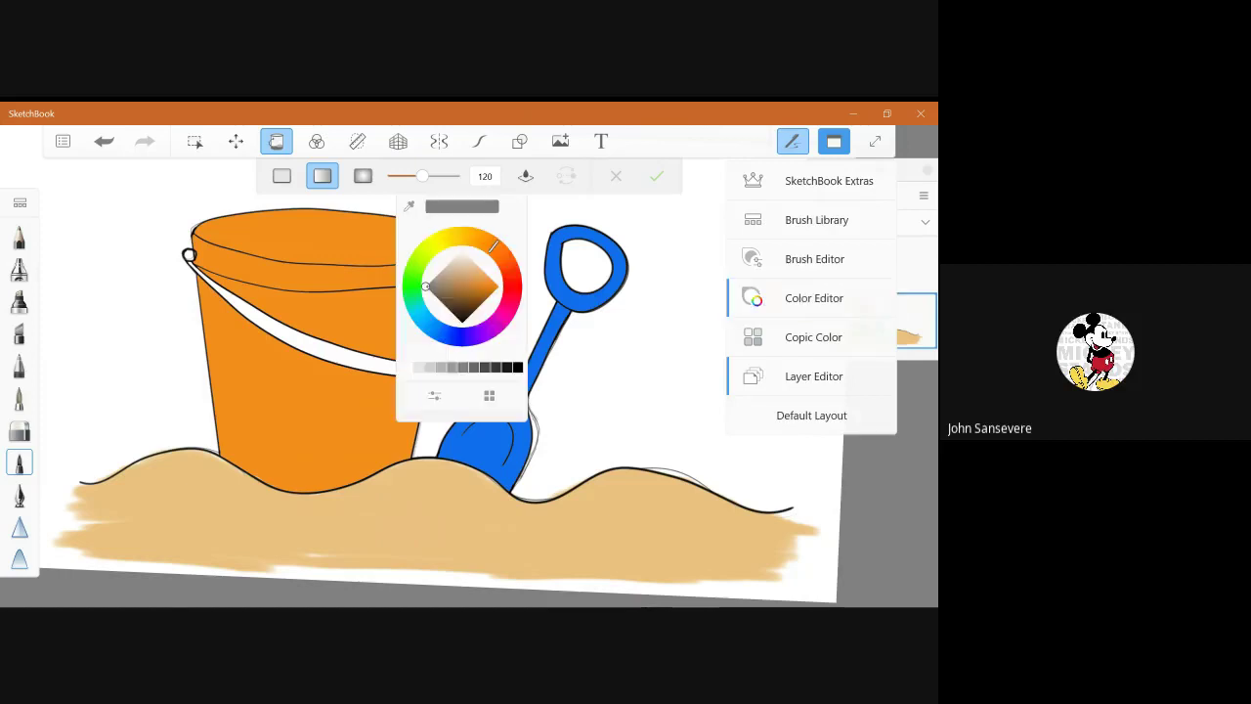
pyautogui.click(521, 114)
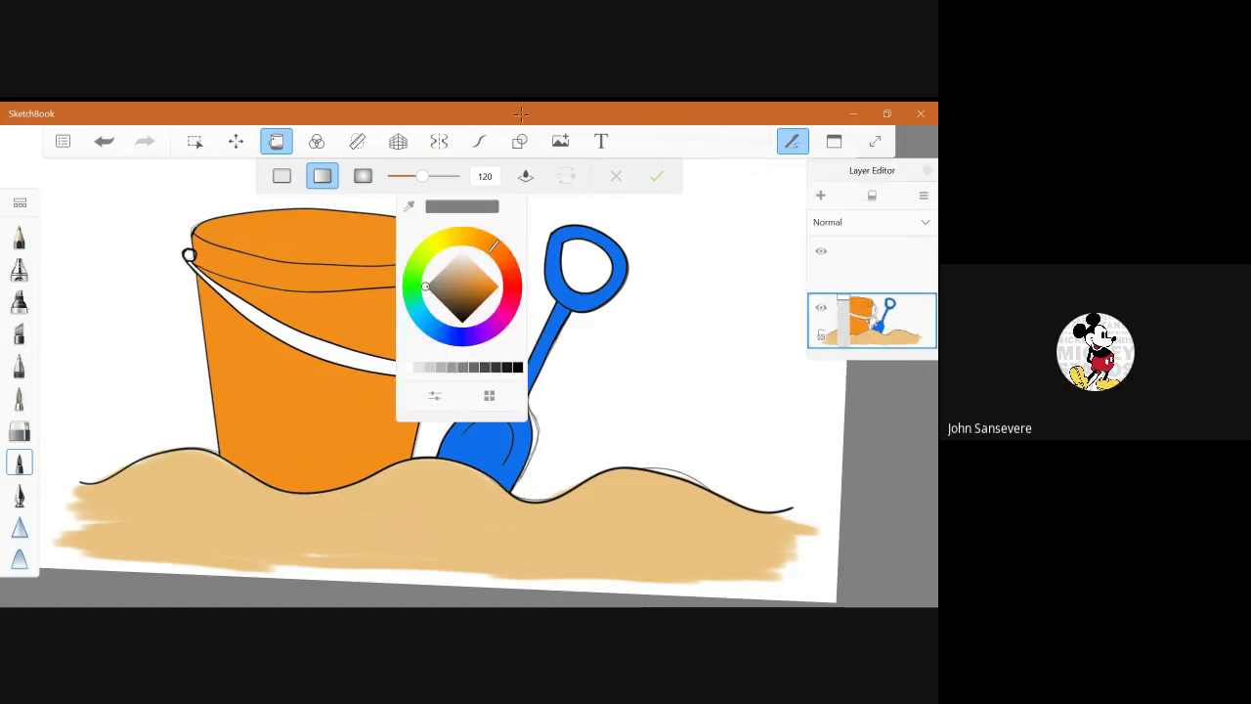
pyautogui.click(325, 240)
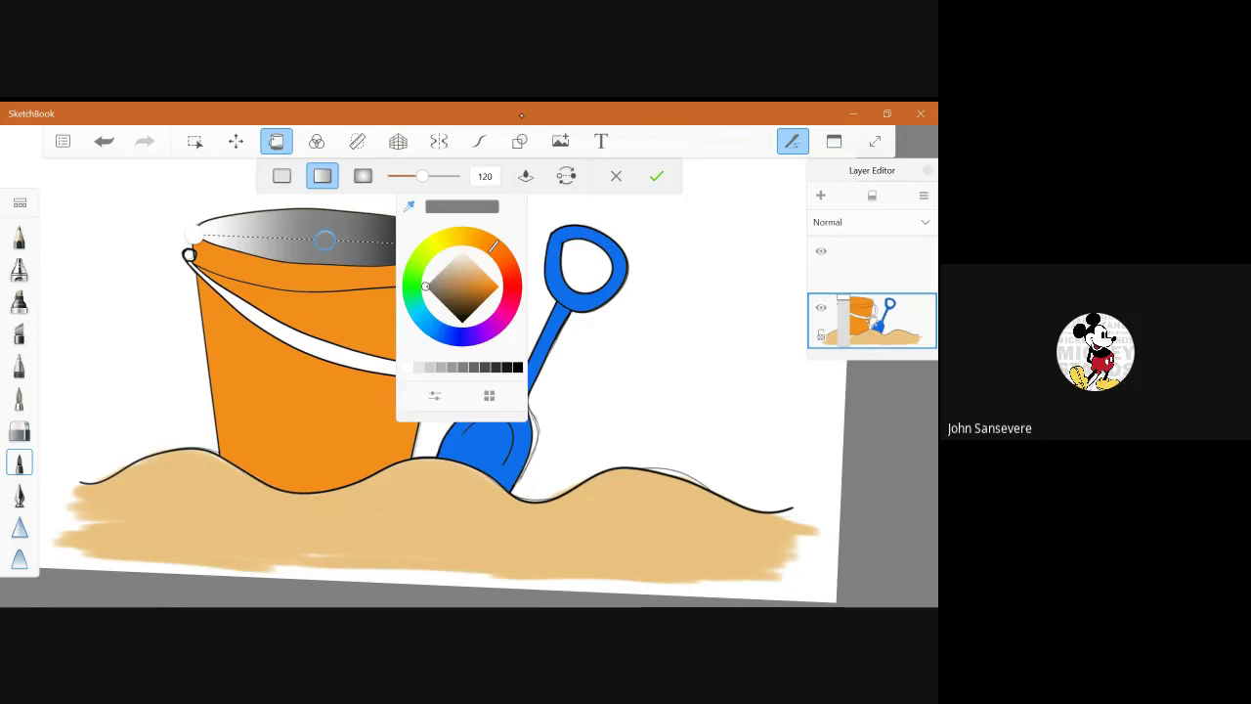
pyautogui.click(409, 206)
pyautogui.click(413, 301)
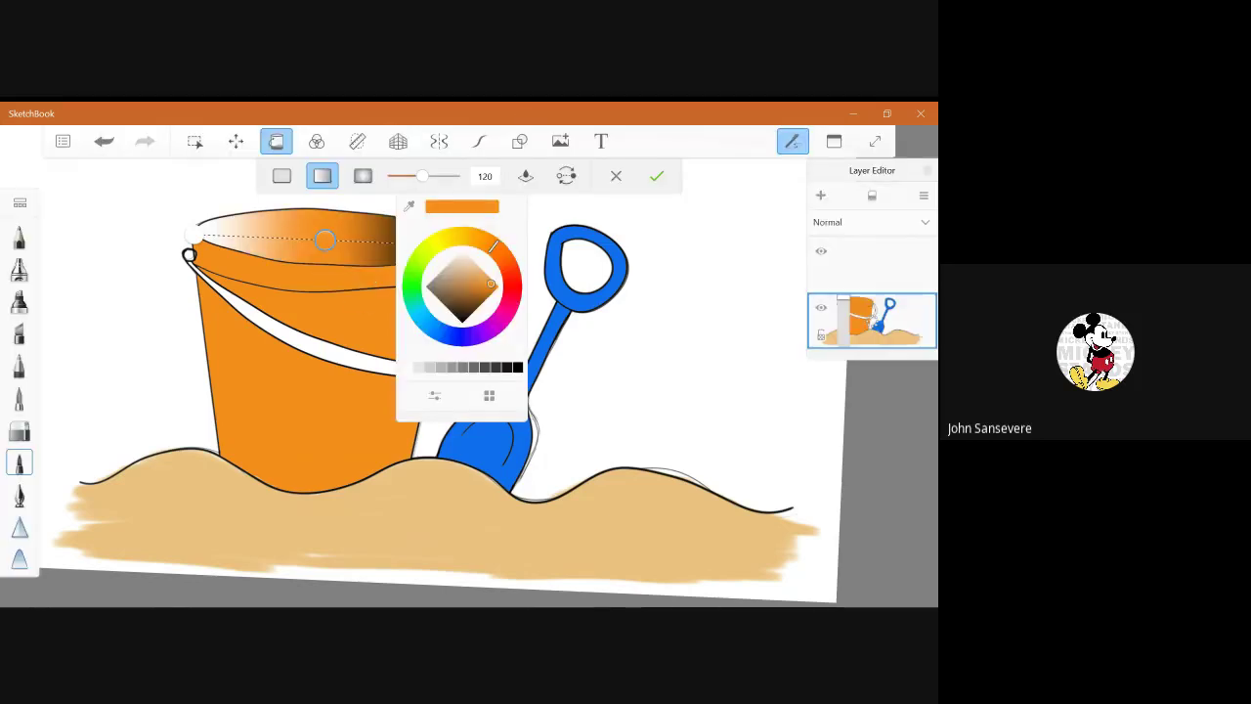
pyautogui.press('Return')
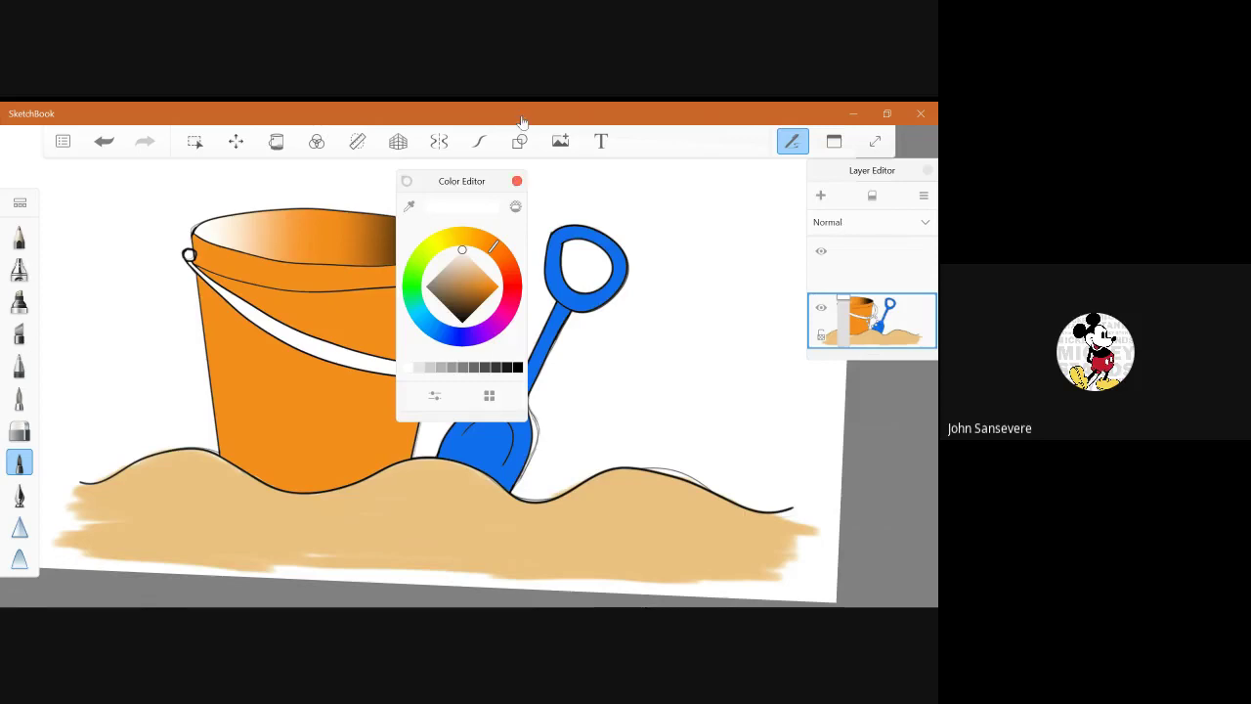
pyautogui.click(516, 181)
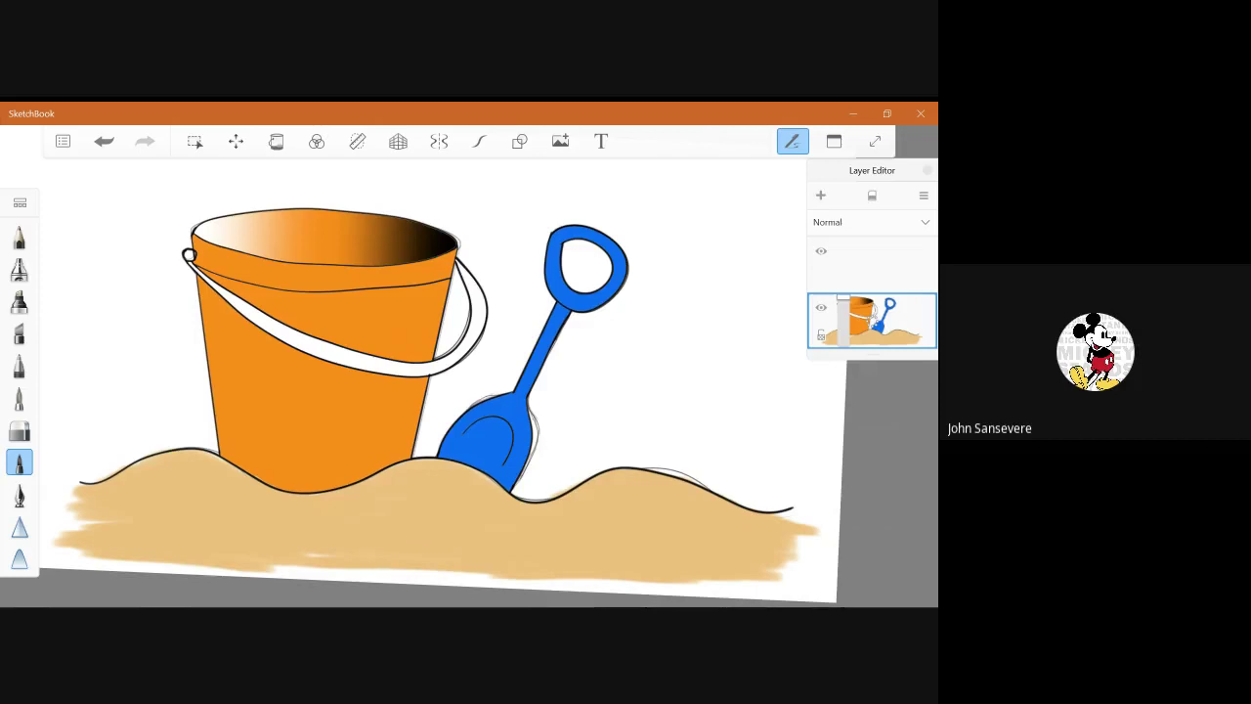
pyautogui.hotkey('ctrl', 'z')
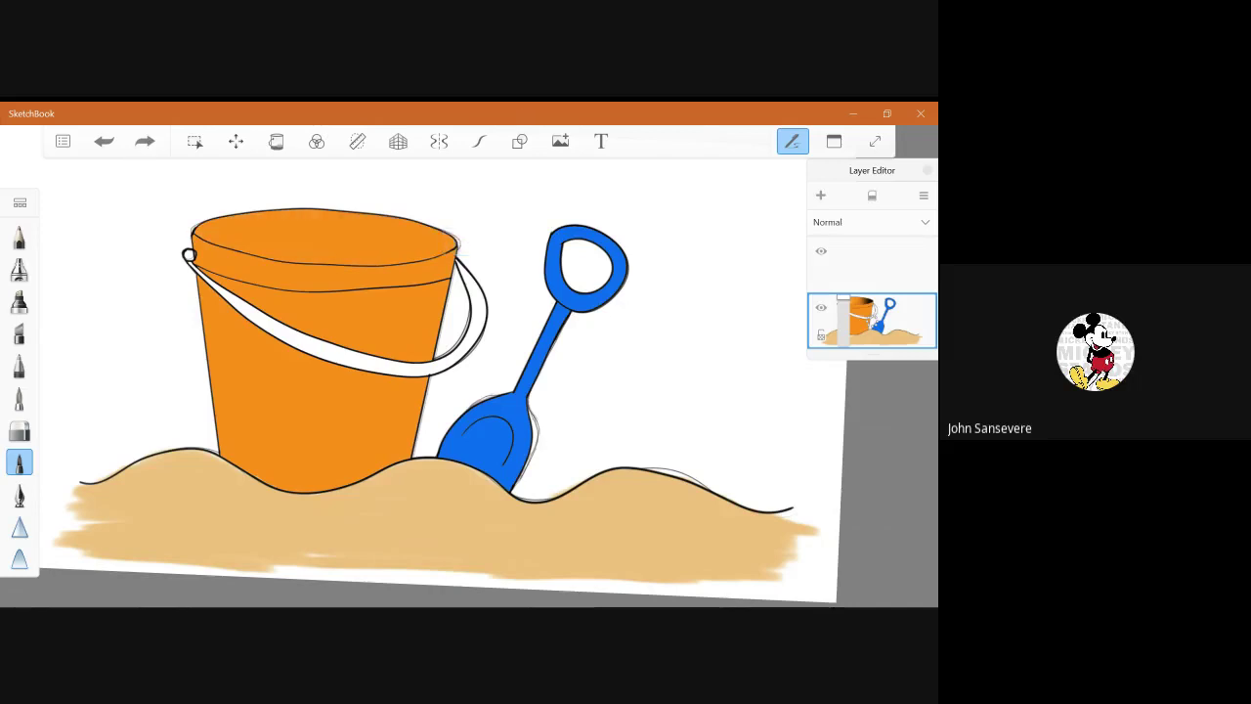
# Apply a linear gradient fill to the pail's opening, running vertically from white through orange to black.
pyautogui.press('g')
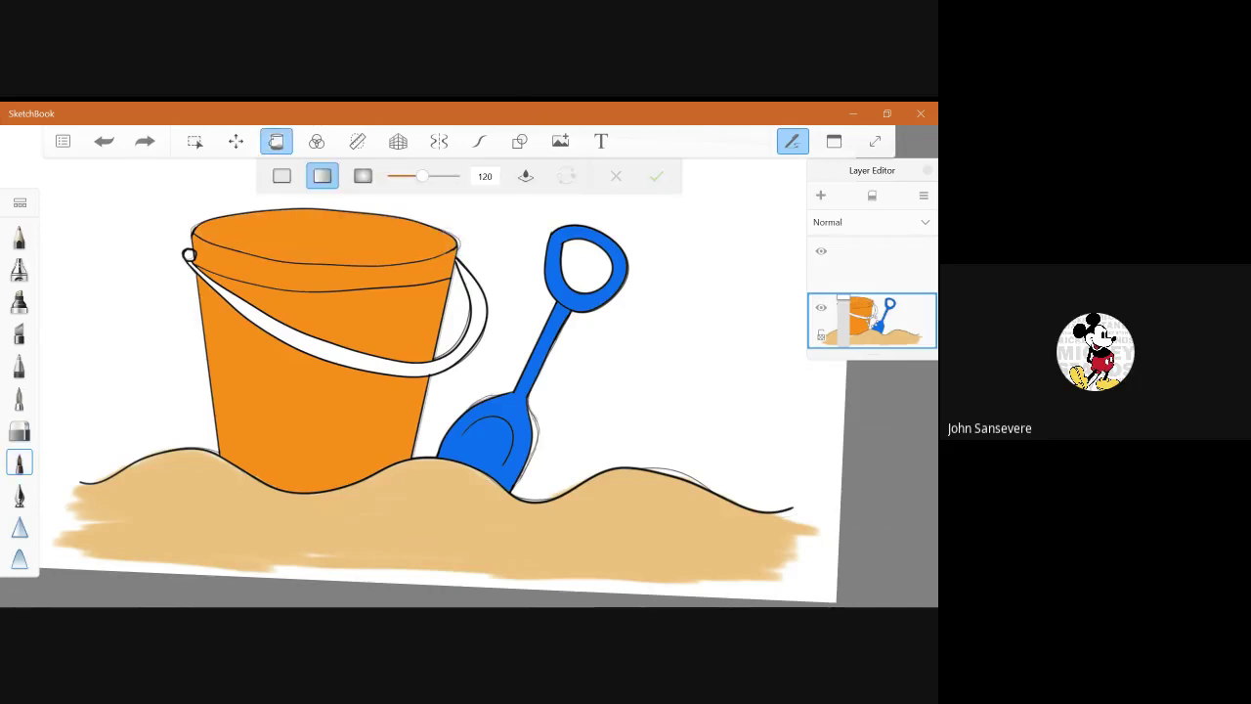
pyautogui.moveTo(189, 253); pyautogui.dragTo(454, 259)
pyautogui.moveTo(189, 253); pyautogui.dragTo(332, 206)
pyautogui.moveTo(455, 259); pyautogui.dragTo(323, 264)
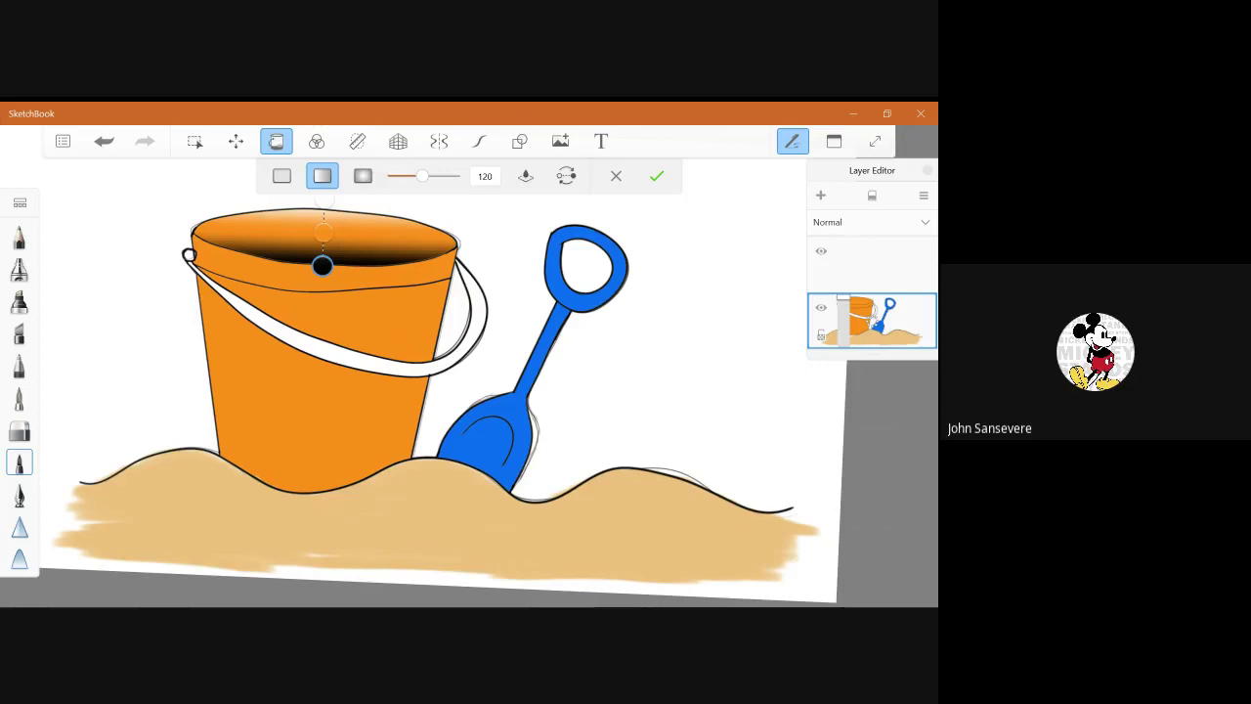
pyautogui.press('Return')
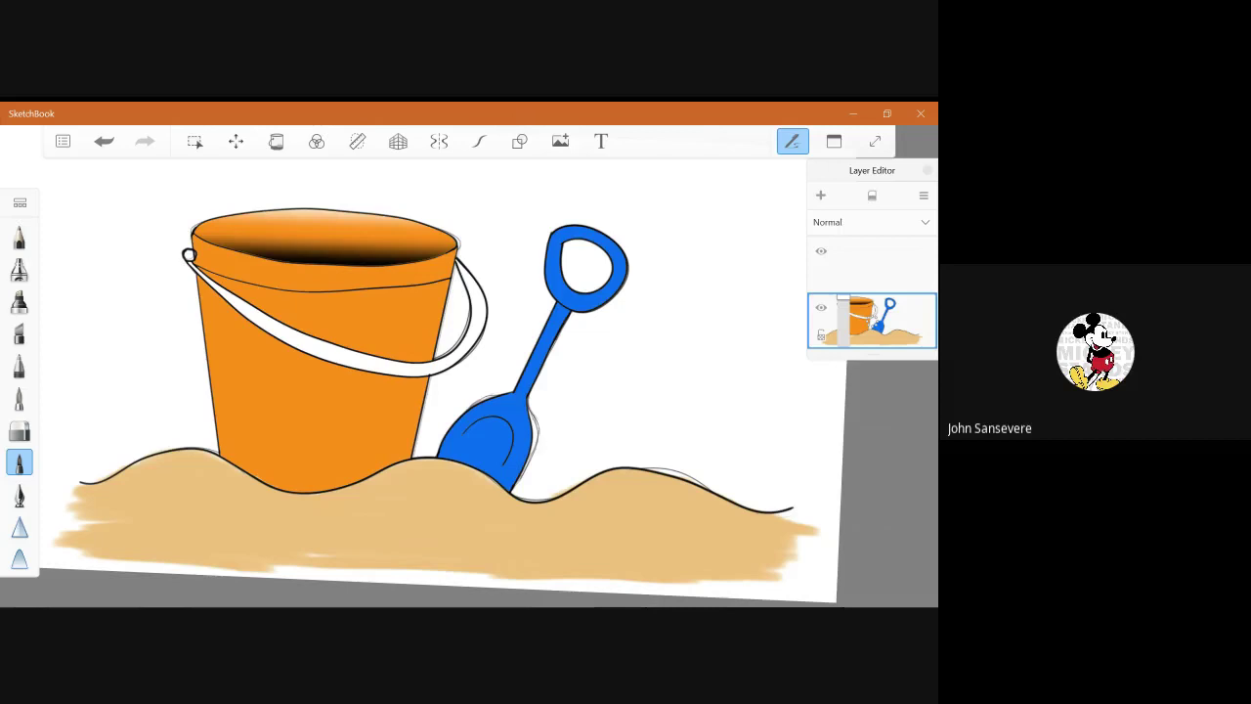
# Set the pen colour to black and close the colour editor.
pyautogui.click(833, 141)
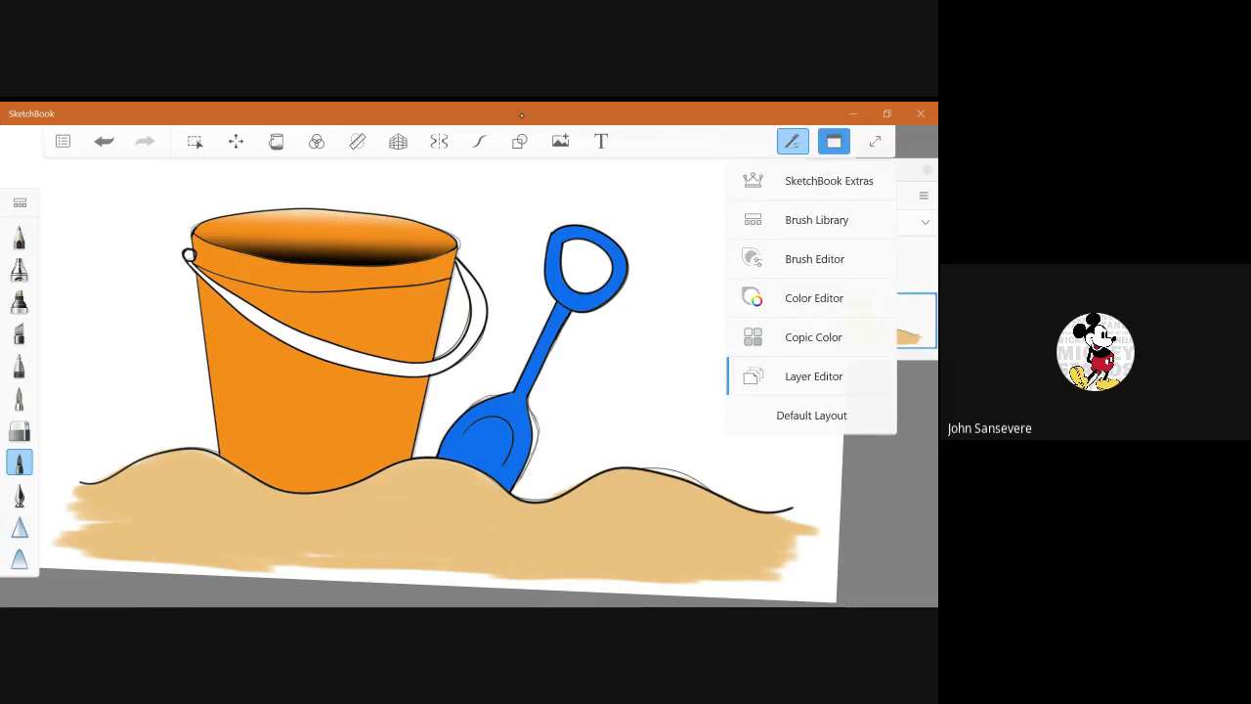
pyautogui.click(814, 297)
pyautogui.click(517, 367)
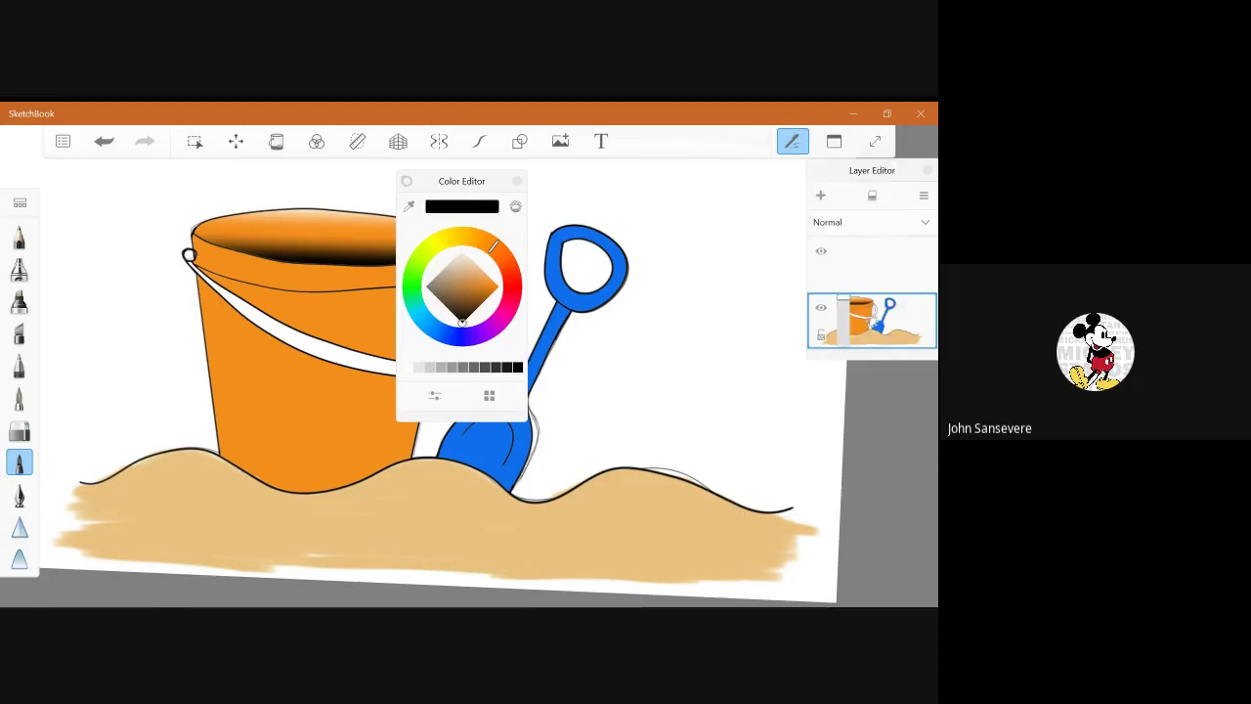
pyautogui.click(517, 181)
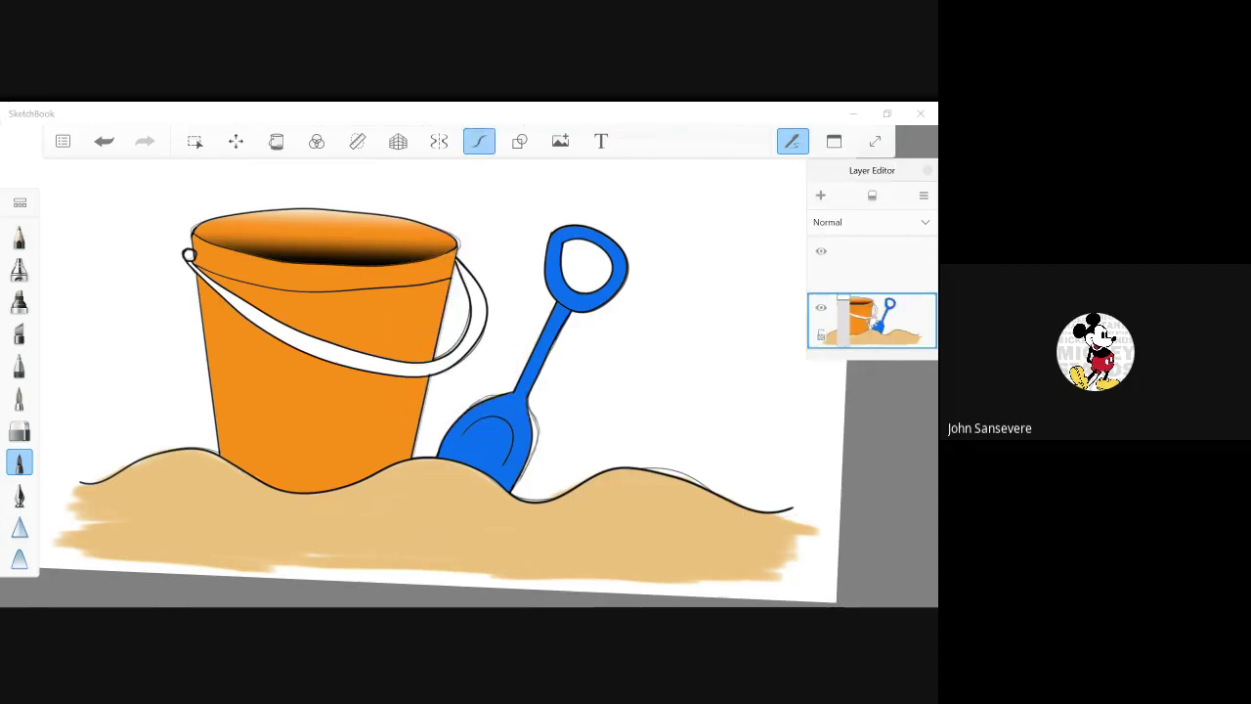
# Draw a small black heart near the base of the pail with Predictive Stroke, undoing the first attempt.
pyautogui.moveTo(252, 426)
pyautogui.mouseDown()
pyautogui.moveTo(235, 431)
pyautogui.moveTo(256, 456)
pyautogui.mouseUp()
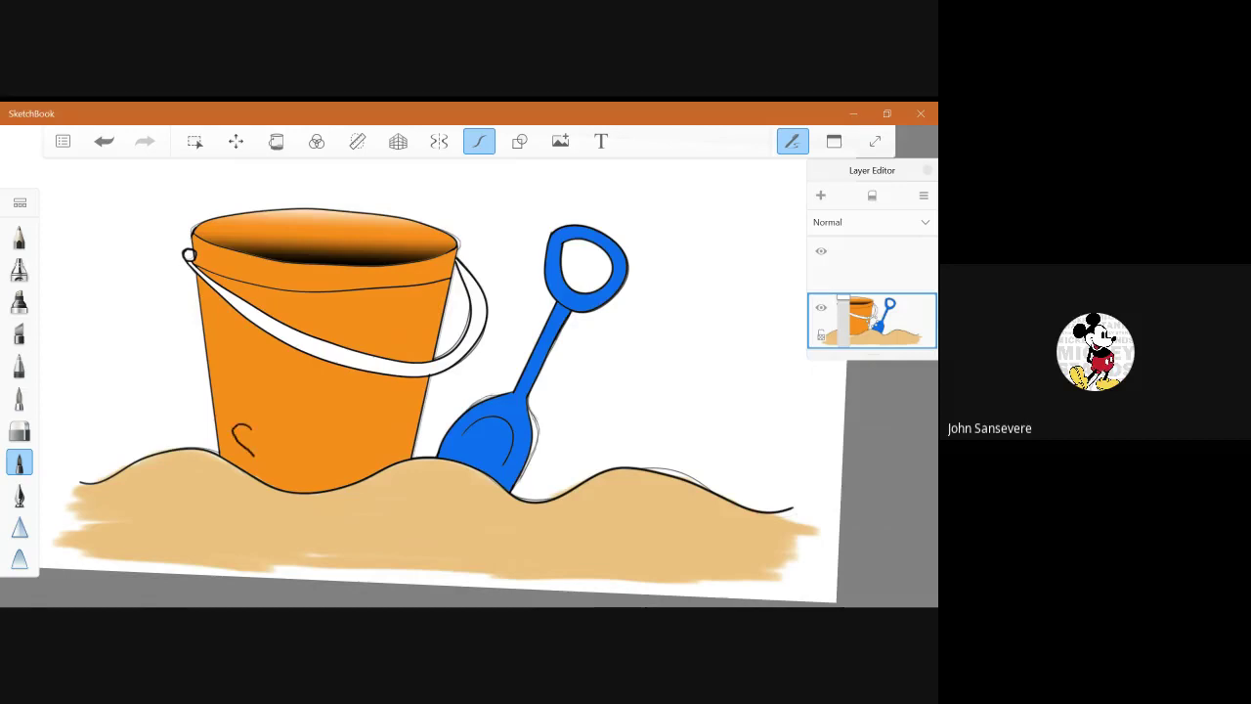
pyautogui.hotkey('ctrl', 'z')
pyautogui.click(479, 141)
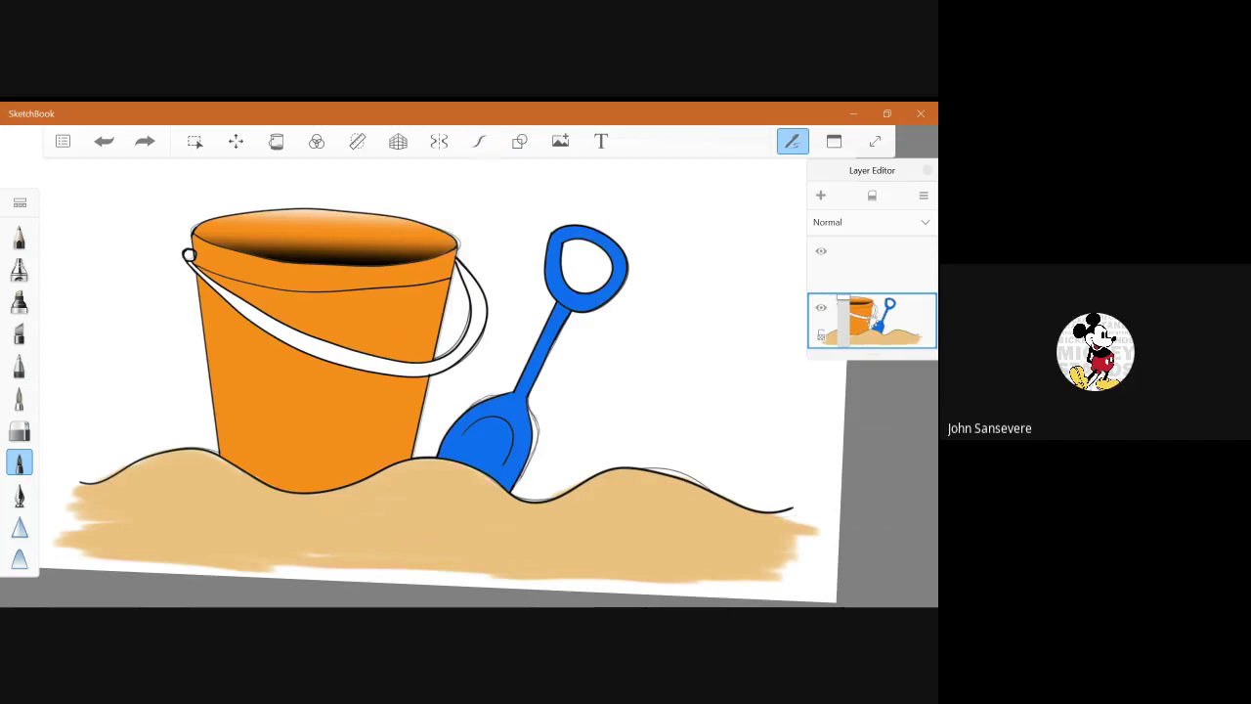
pyautogui.click(479, 141)
pyautogui.moveTo(254, 428)
pyautogui.mouseDown()
pyautogui.moveTo(264, 456)
pyautogui.moveTo(271, 430)
pyautogui.moveTo(259, 453)
pyautogui.mouseUp()
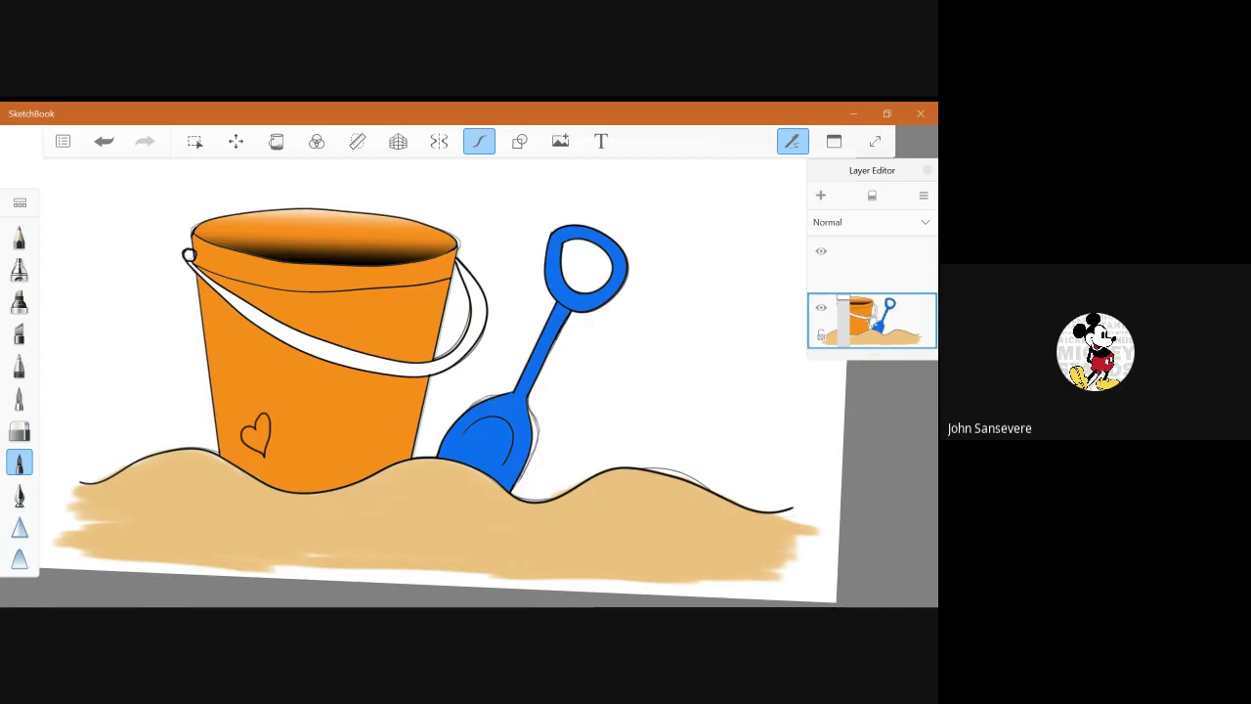
# Try black marker strokes along the pail's left side, undo them and turn off Predictive Stroke.
pyautogui.click(20, 269)
pyautogui.click(19, 301)
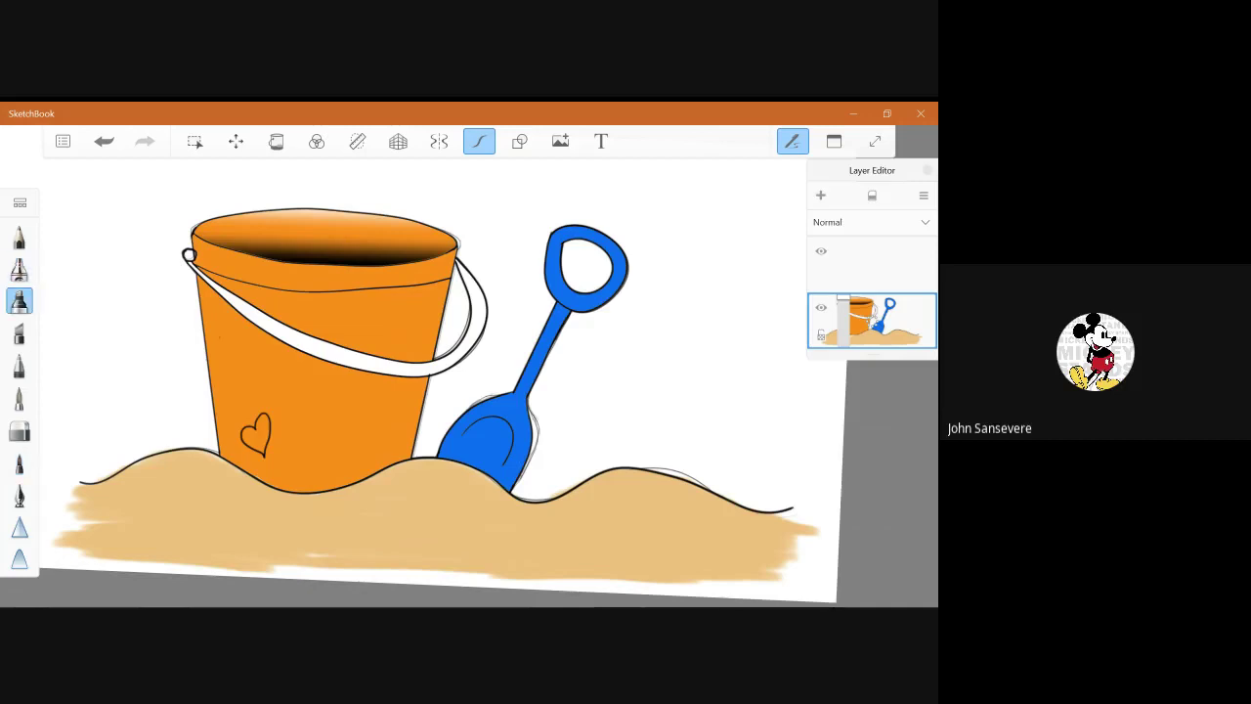
pyautogui.moveTo(213, 315); pyautogui.dragTo(221, 385)
pyautogui.hotkey('ctrl', 'z')
pyautogui.hotkey('ctrl', 'z')
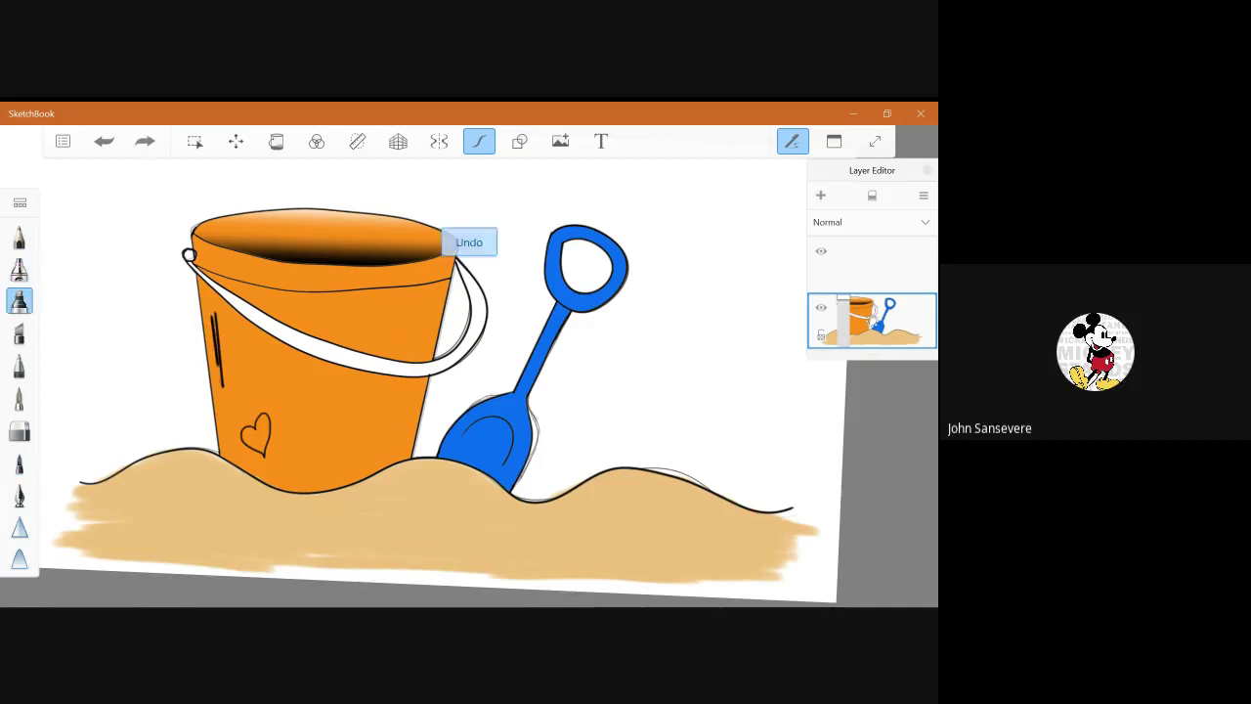
pyautogui.hotkey('ctrl', 'z')
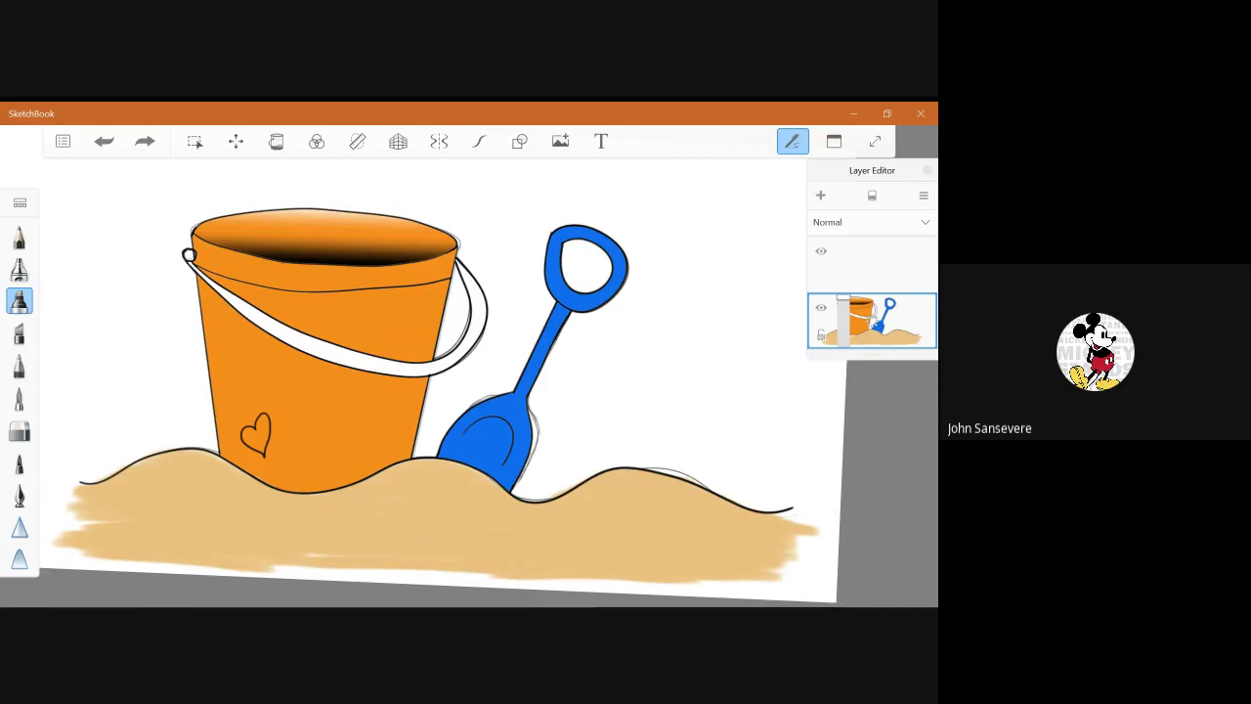
# Shade the pail's left side and the shovel's blade with the airbrush in a muted brown, closing the colour editor.
pyautogui.click(18, 269)
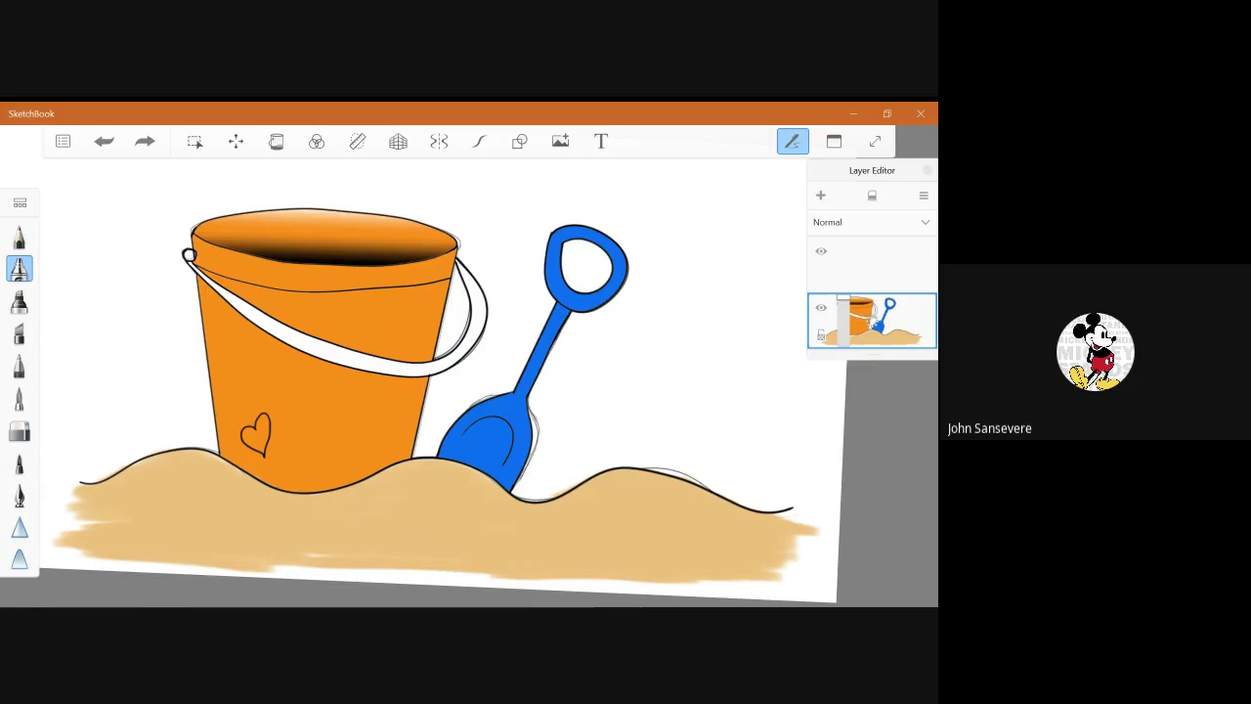
pyautogui.click(834, 141)
pyautogui.click(814, 298)
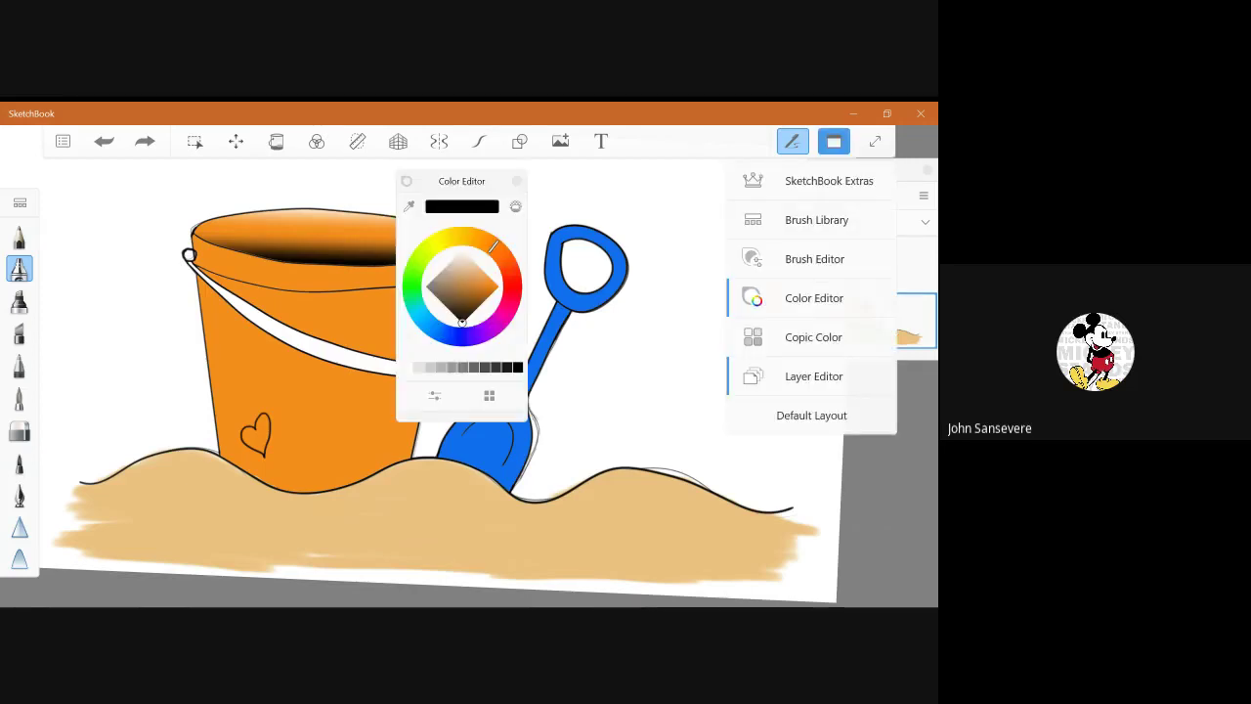
pyautogui.click(814, 376)
pyautogui.click(476, 284)
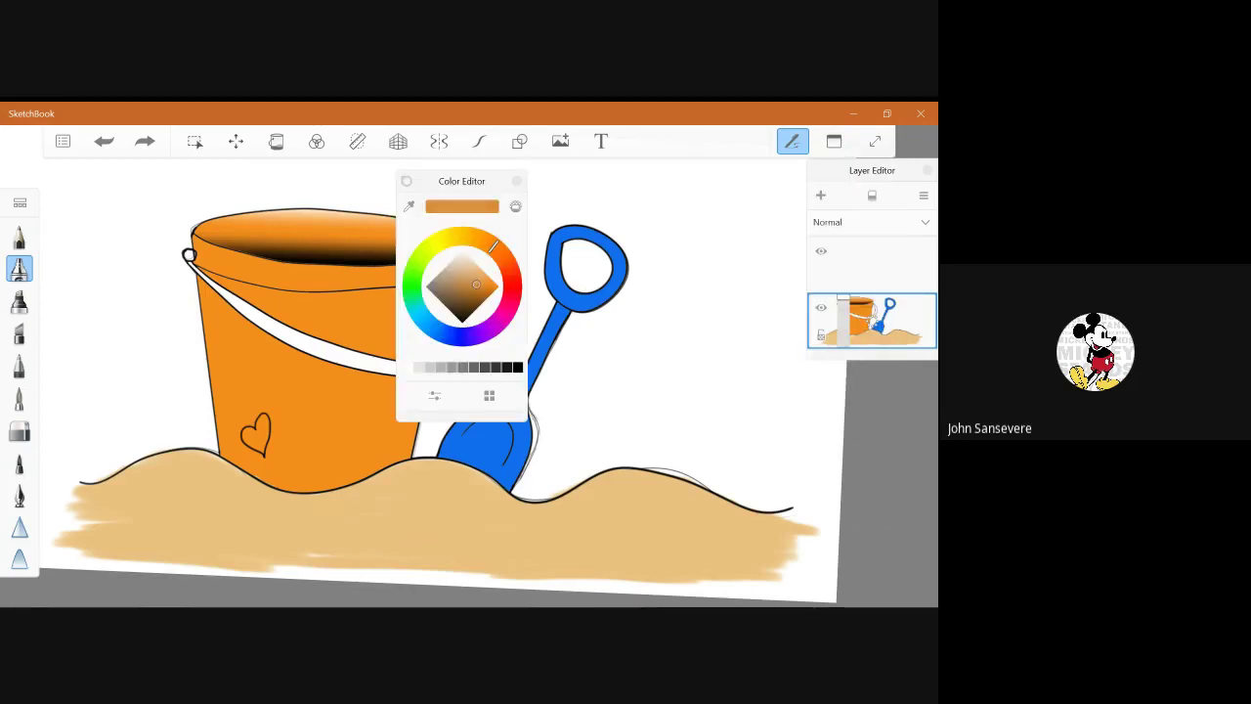
pyautogui.moveTo(476, 285); pyautogui.dragTo(457, 287)
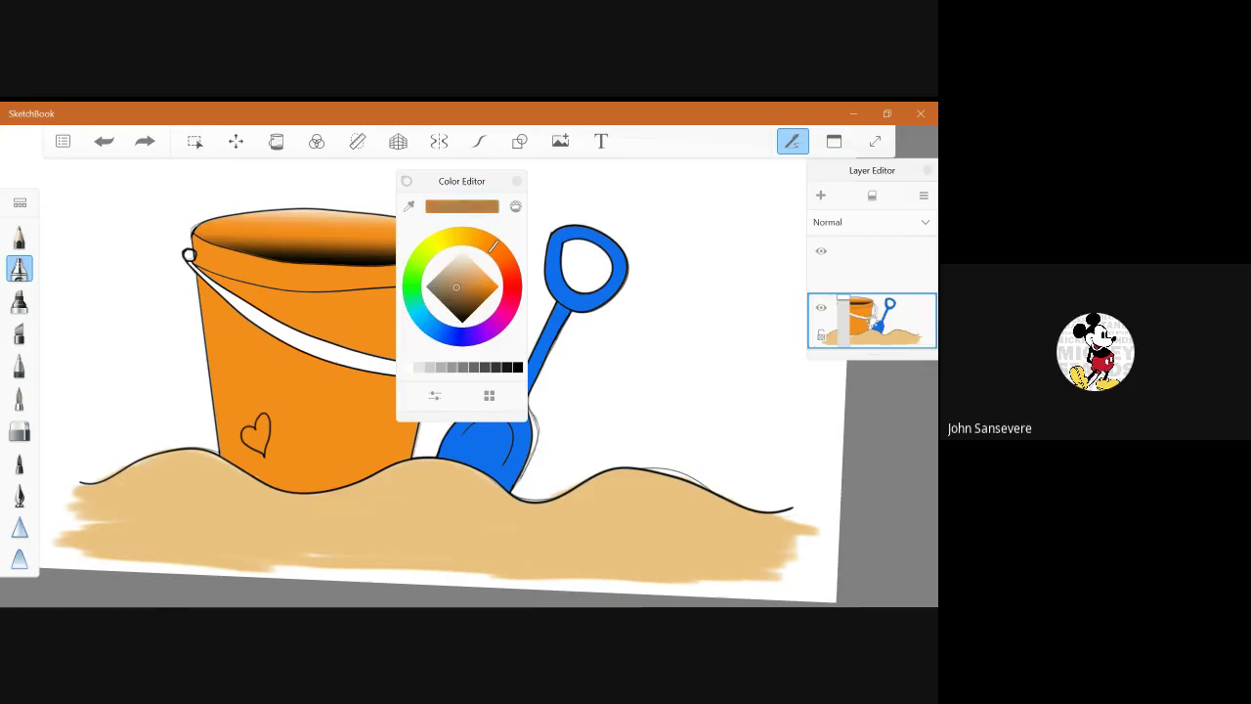
pyautogui.moveTo(211, 323); pyautogui.dragTo(223, 368)
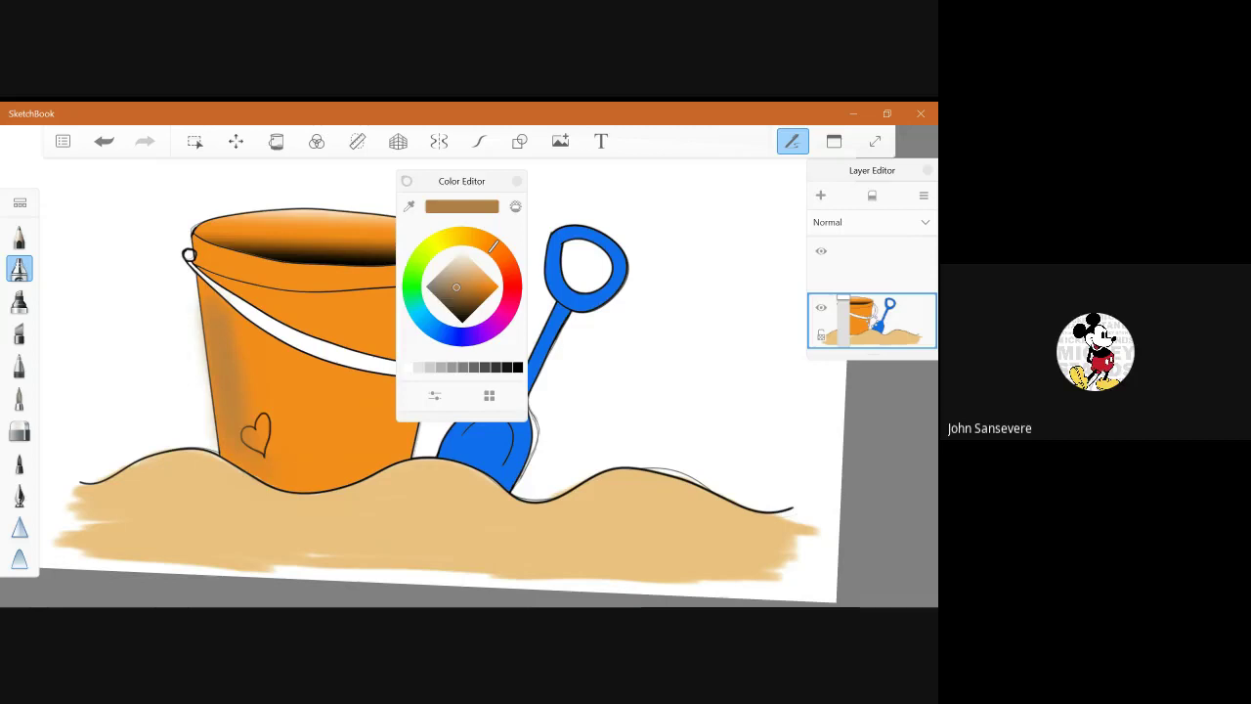
pyautogui.press('Escape')
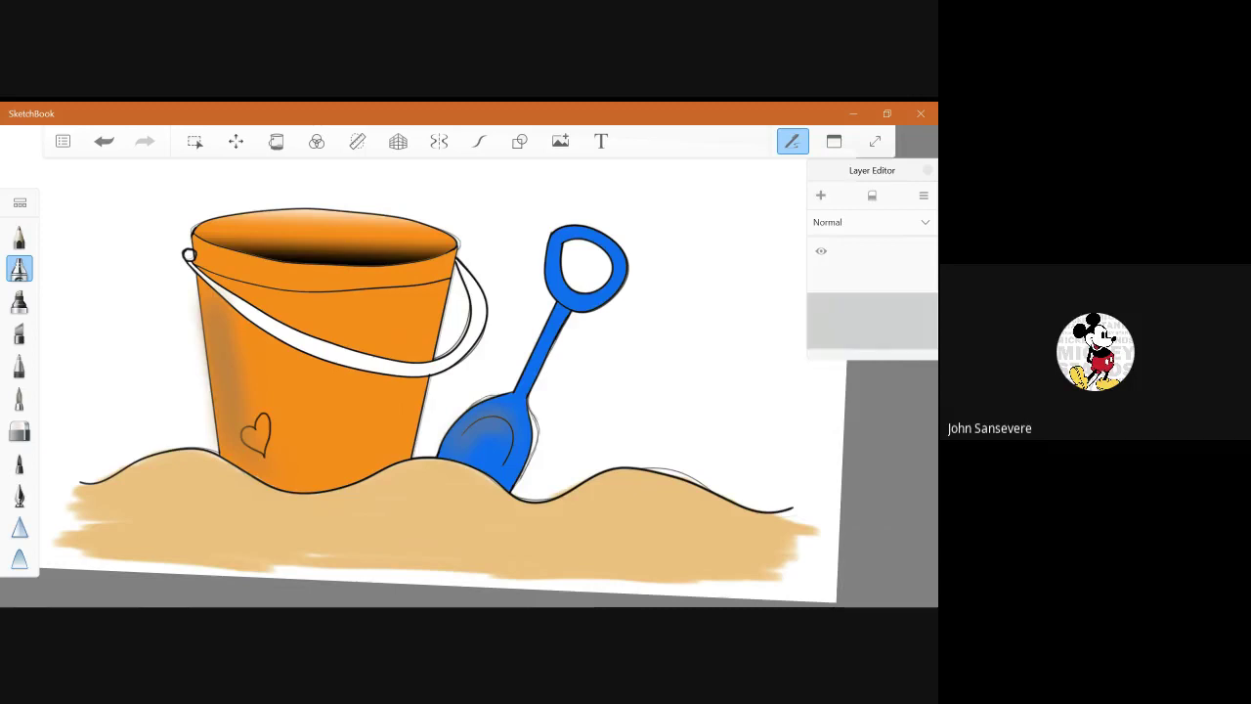
# Select the lowest drawing layer above the background and hide the pencil sketch layer.
pyautogui.scroll(-3, 872, 291)
pyautogui.moveTo(101, 342); pyautogui.dragTo(97, 380)
pyautogui.click(871, 320)
pyautogui.click(821, 251)
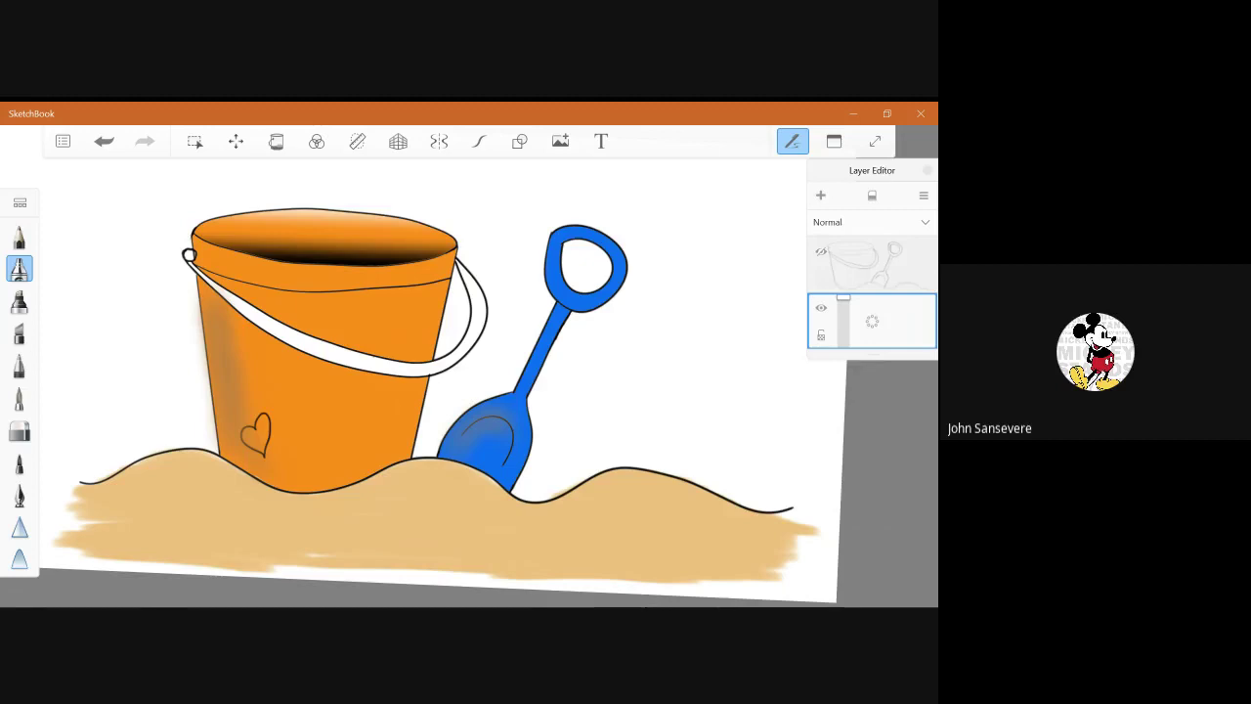
# Choose the inking pen with Predictive Stroke, undo a brown test stroke and set the pen colour to black.
pyautogui.click(19, 462)
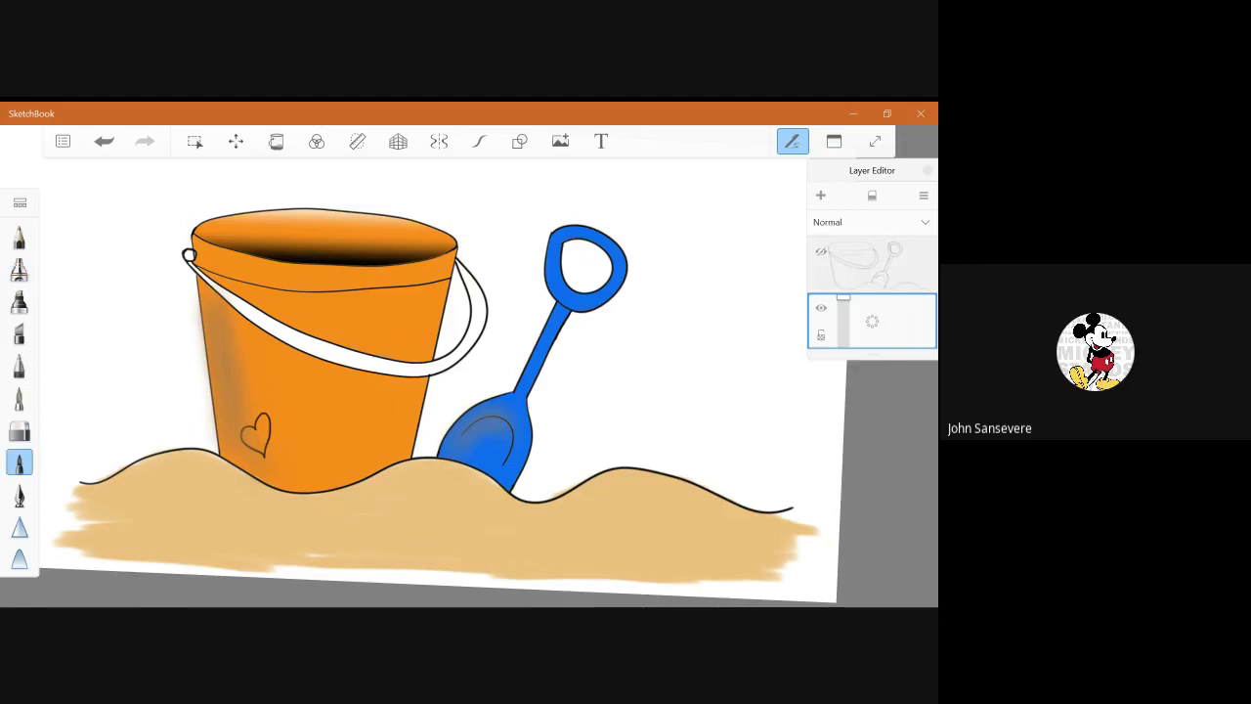
pyautogui.click(479, 141)
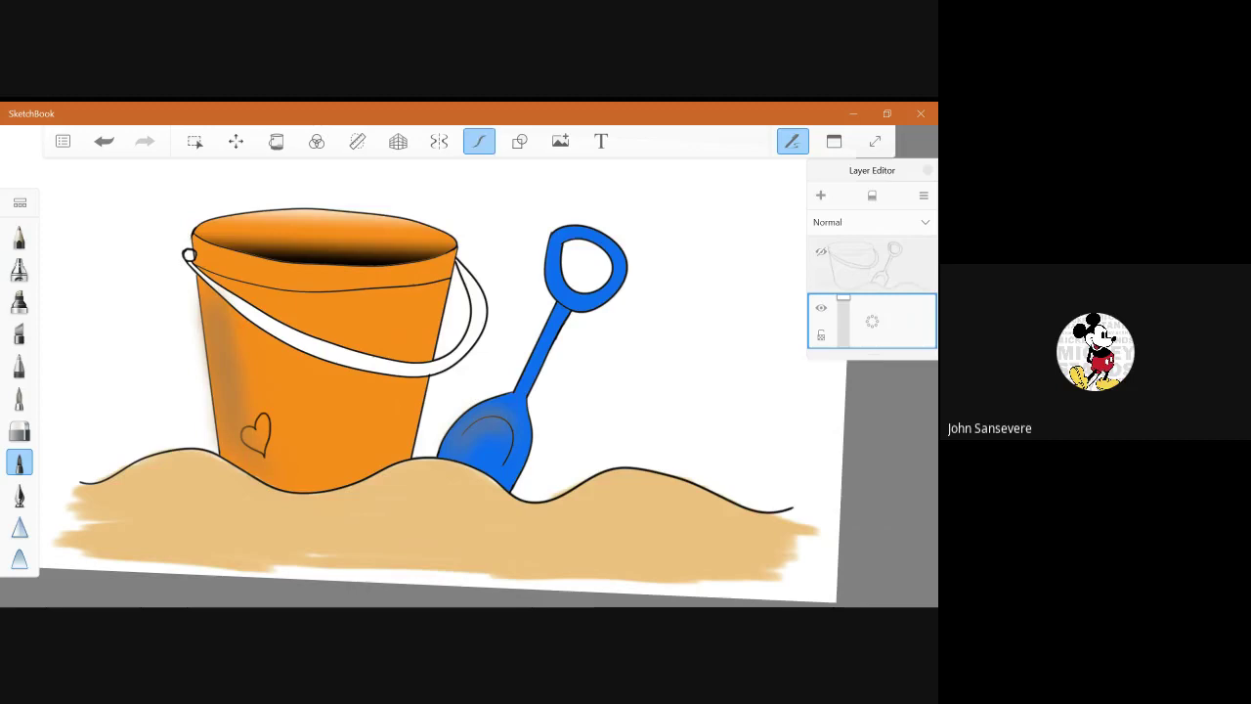
pyautogui.moveTo(76, 228); pyautogui.dragTo(63, 270)
pyautogui.hotkey('ctrl', 'z')
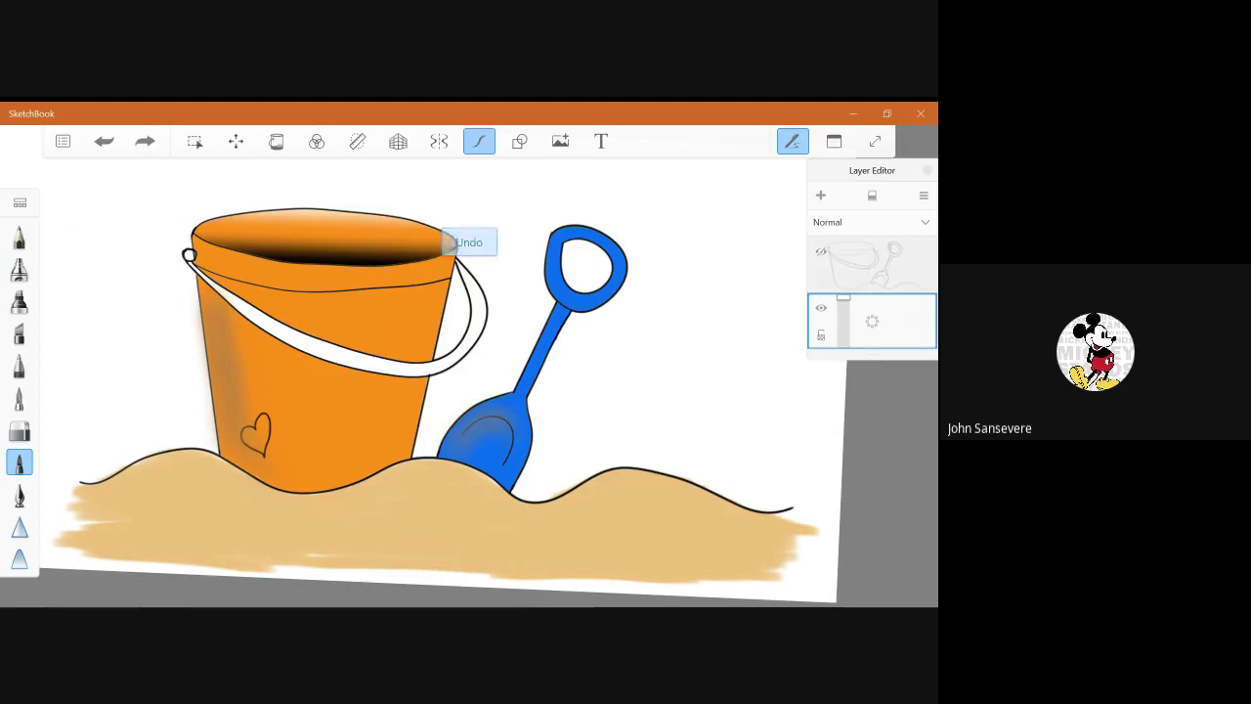
pyautogui.click(834, 141)
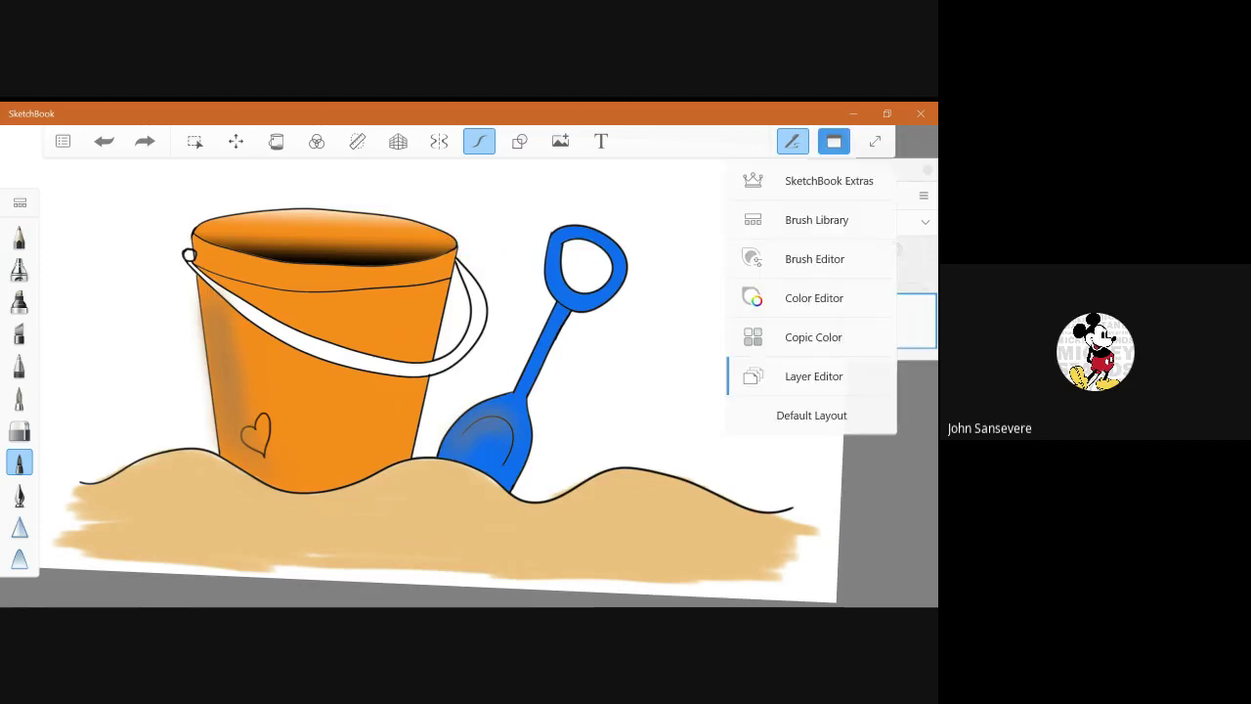
pyautogui.click(813, 299)
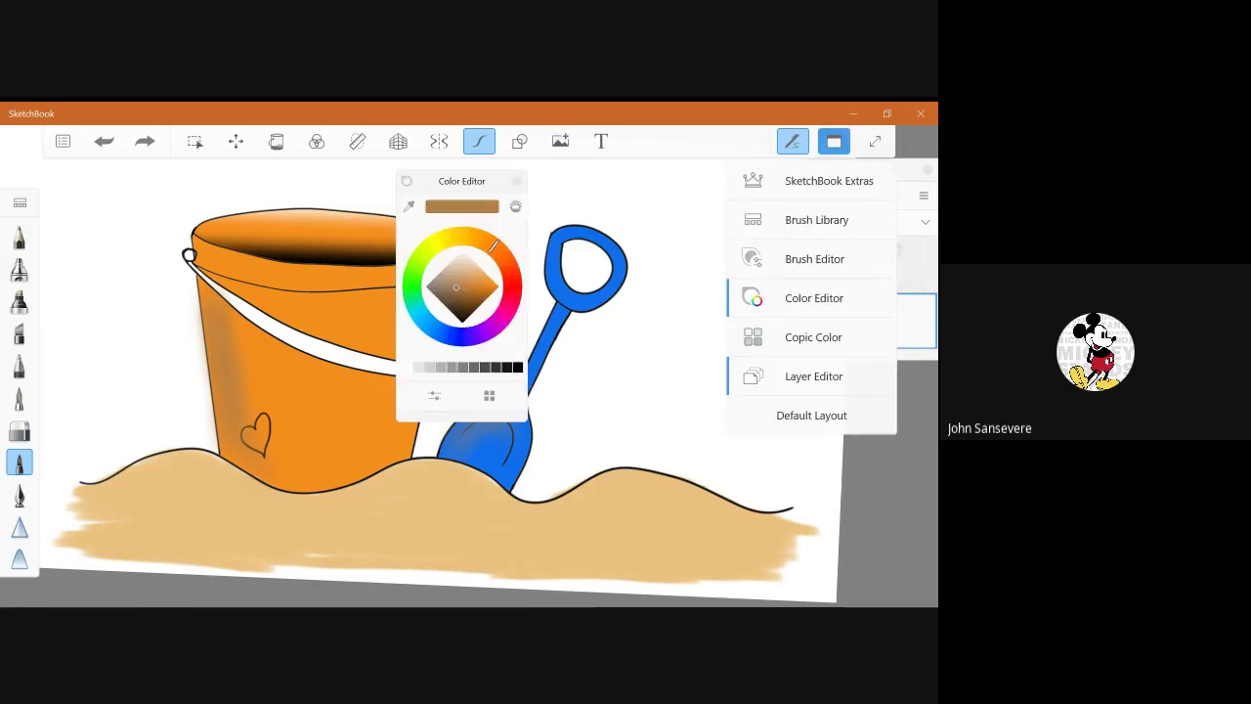
pyautogui.click(833, 141)
pyautogui.click(440, 301)
pyautogui.click(483, 333)
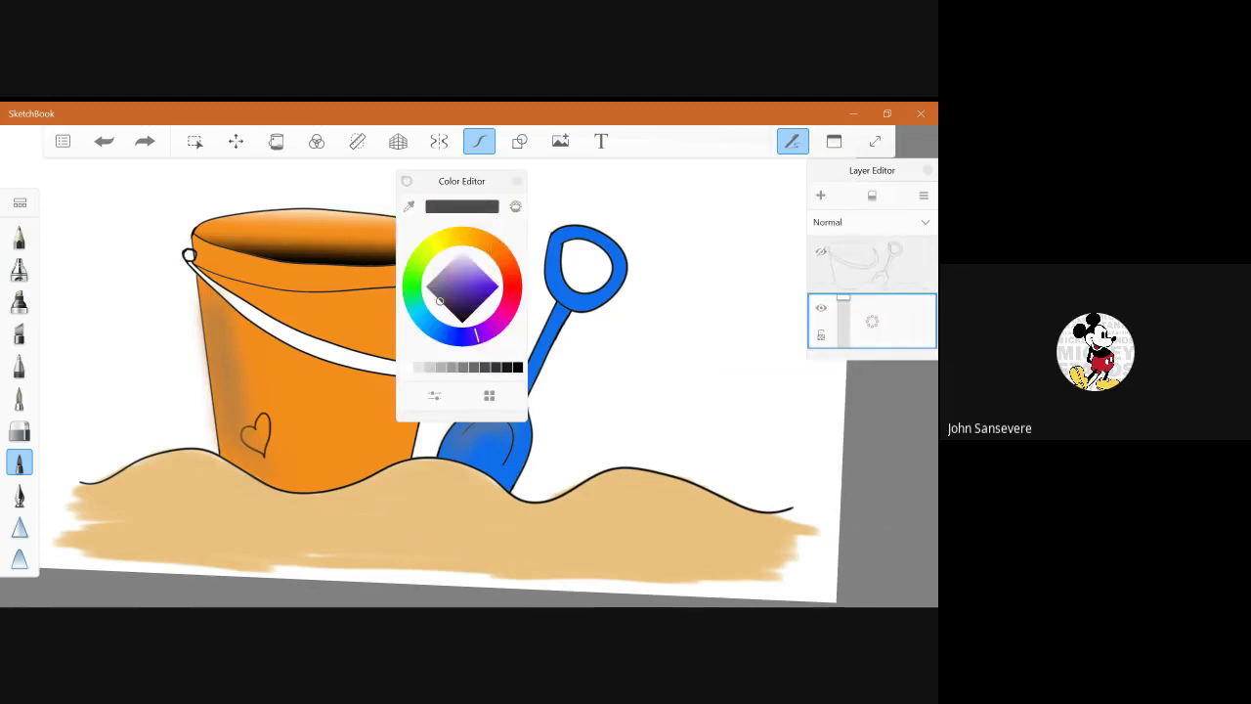
pyautogui.click(517, 367)
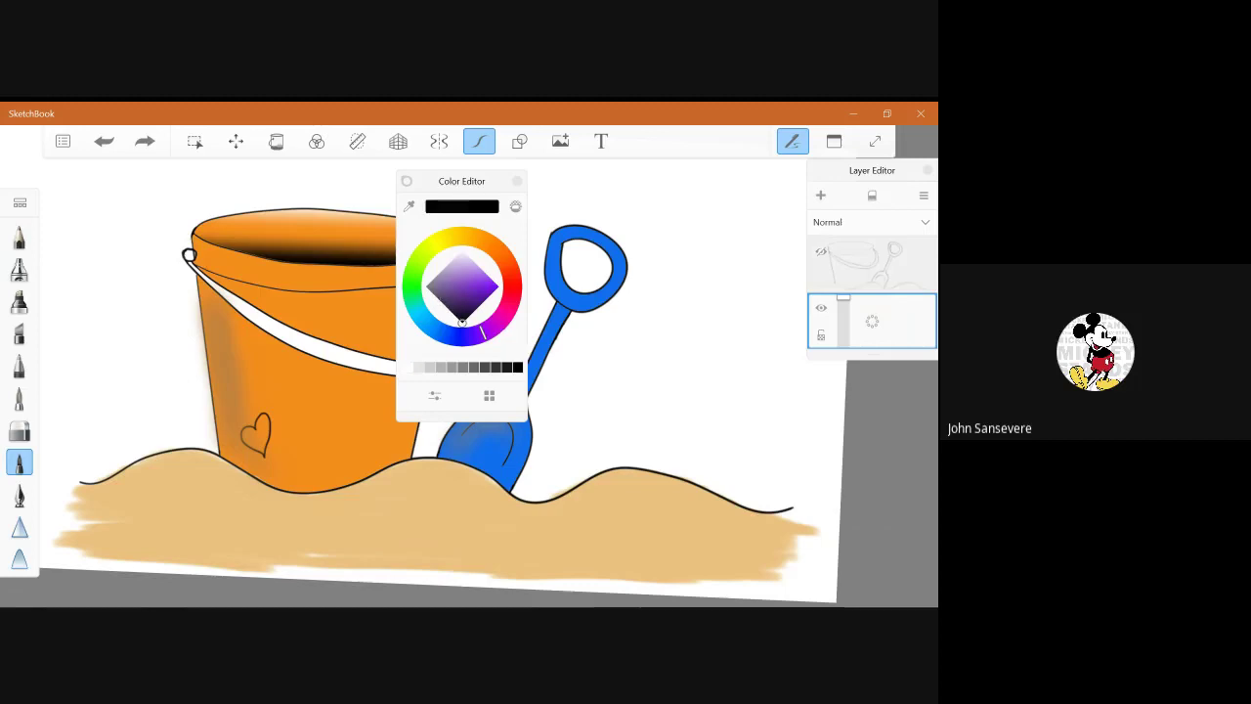
pyautogui.click(517, 180)
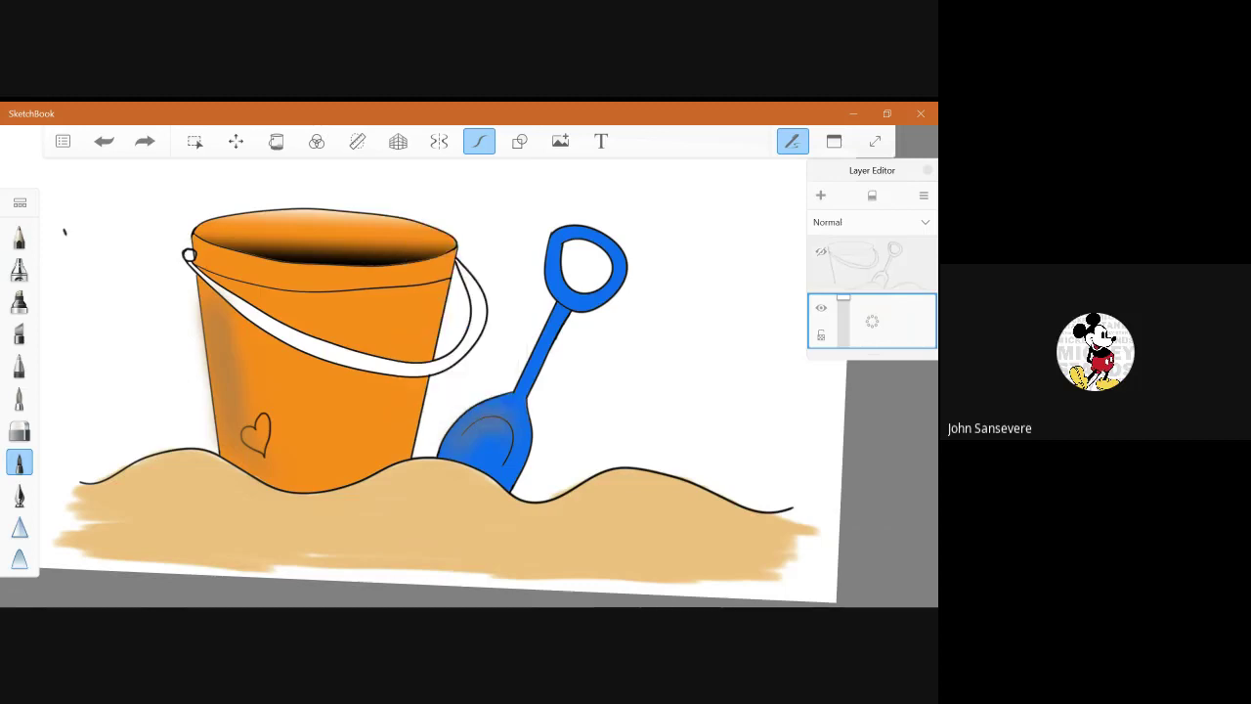
# Hand-letter the word "Summer" on a slant beside the pail's rim, redrawing its last letters.
pyautogui.moveTo(64, 230); pyautogui.dragTo(56, 273)
pyautogui.moveTo(80, 223)
pyautogui.mouseDown()
pyautogui.moveTo(84, 241)
pyautogui.moveTo(92, 219)
pyautogui.moveTo(157, 201)
pyautogui.moveTo(174, 168)
pyautogui.mouseUp()
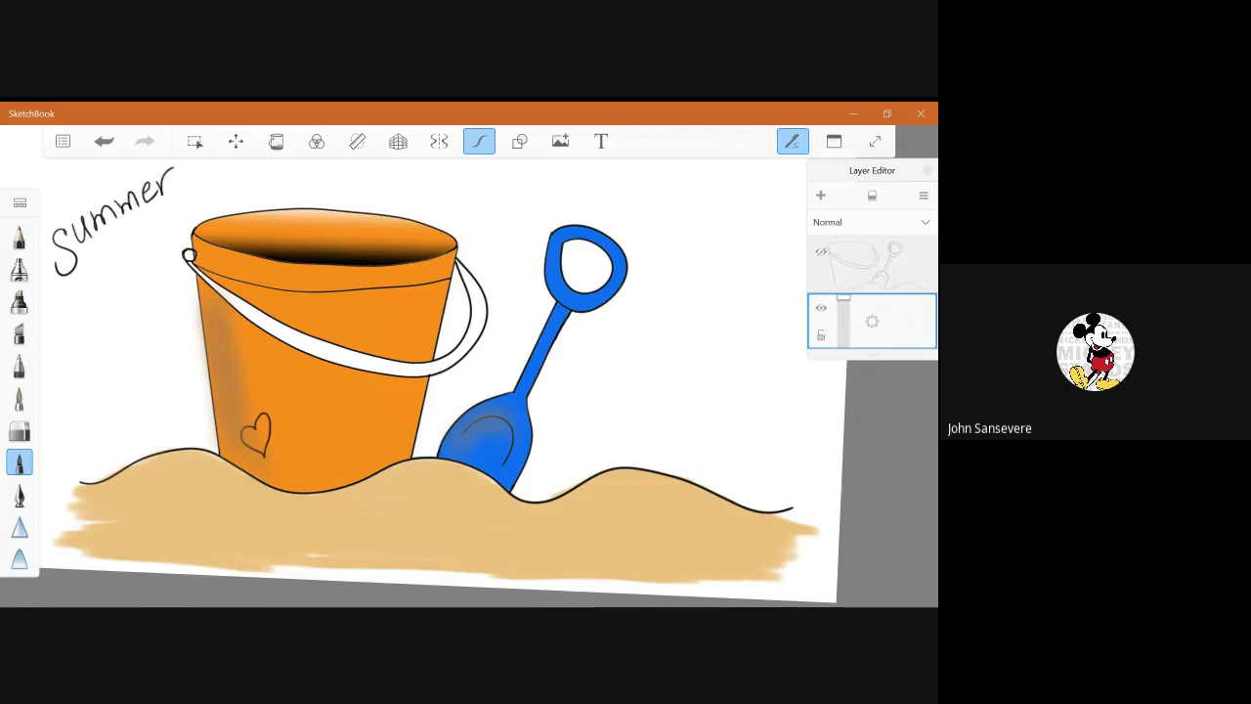
pyautogui.hotkey('ctrl', 'z')
pyautogui.hotkey('ctrl', 'z')
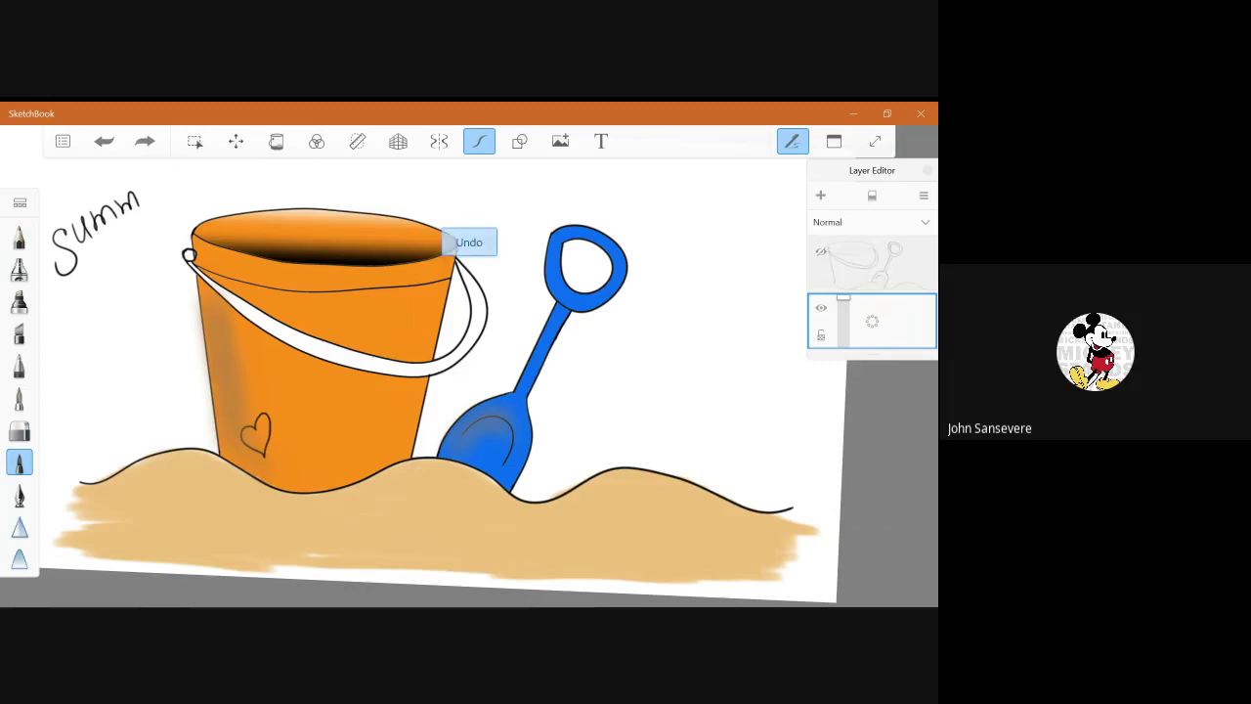
pyautogui.hotkey('ctrl', 'z')
pyautogui.moveTo(118, 201)
pyautogui.mouseDown()
pyautogui.moveTo(141, 204)
pyautogui.moveTo(150, 179)
pyautogui.moveTo(158, 196)
pyautogui.moveTo(173, 168)
pyautogui.mouseUp()
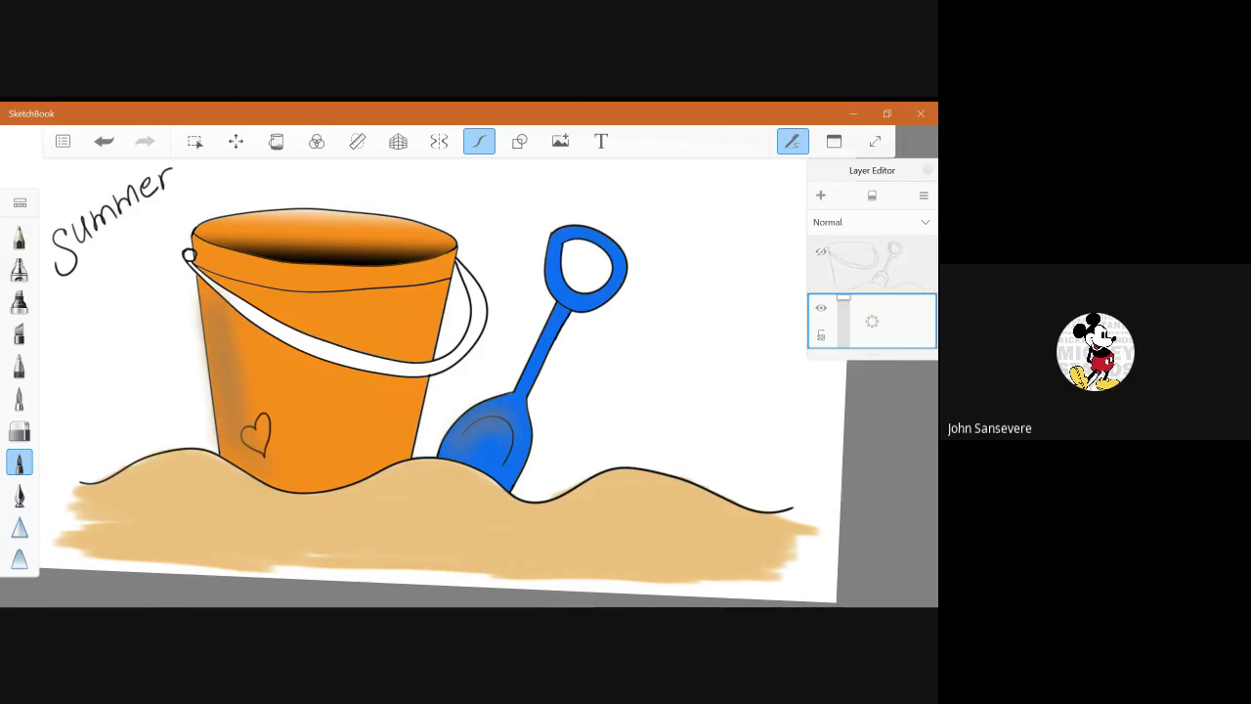
# Hand-letter the word "time" on a slant beneath "Summer", redrawing its last letter.
pyautogui.moveTo(94, 249); pyautogui.dragTo(105, 287)
pyautogui.moveTo(90, 277)
pyautogui.mouseDown()
pyautogui.moveTo(107, 263)
pyautogui.moveTo(111, 277)
pyautogui.moveTo(130, 250)
pyautogui.moveTo(140, 268)
pyautogui.moveTo(157, 238)
pyautogui.mouseUp()
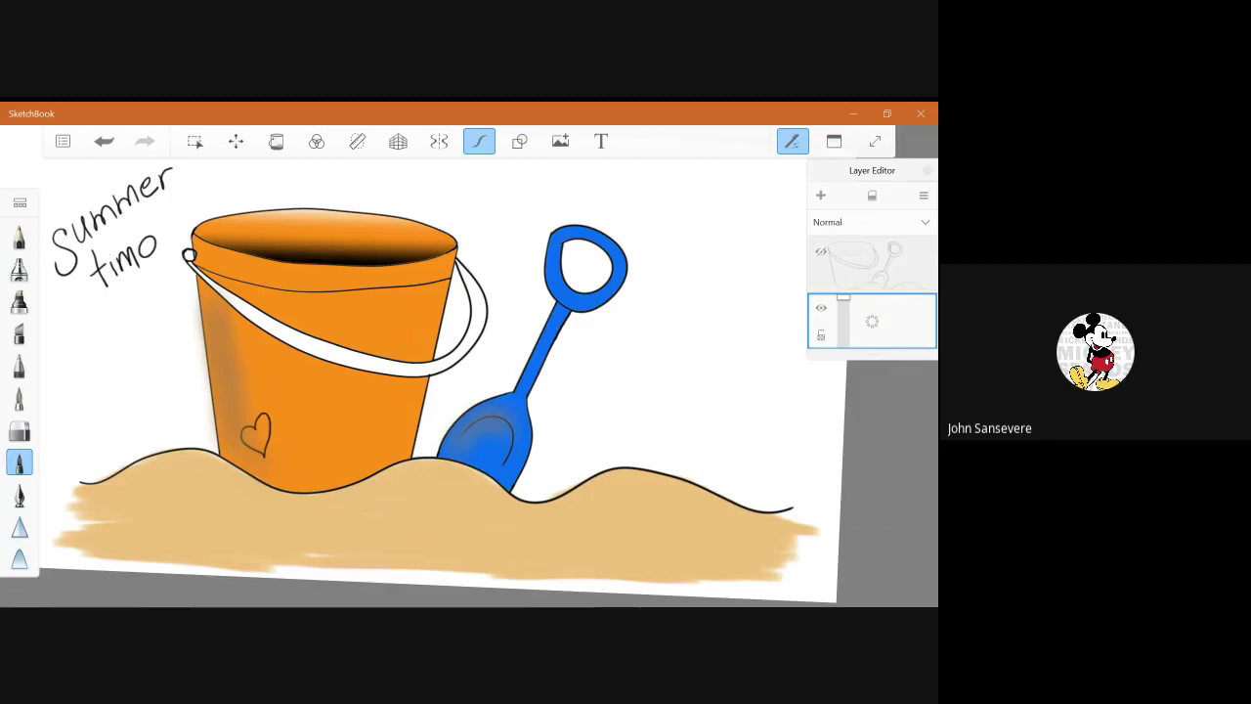
pyautogui.hotkey('ctrl', 'z')
pyautogui.hotkey('ctrl', 'y')
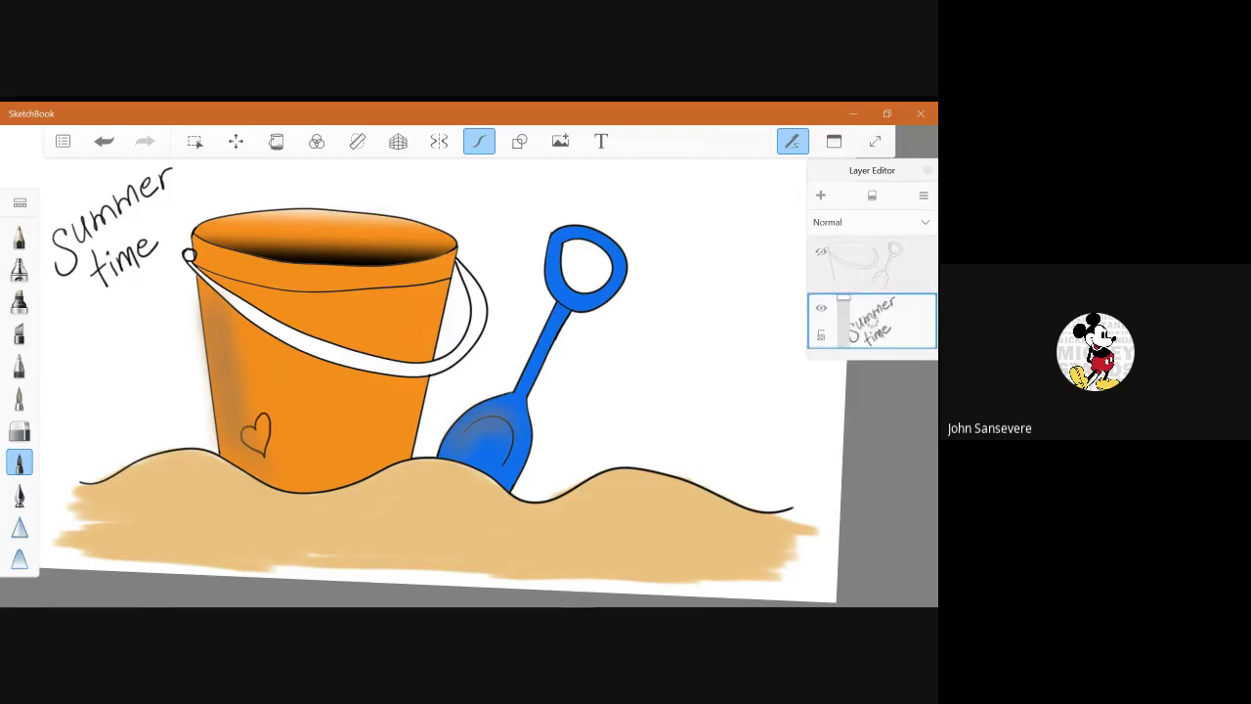
# Set the Background layer's colour to sky blue.
pyautogui.scroll(-1, 872, 292)
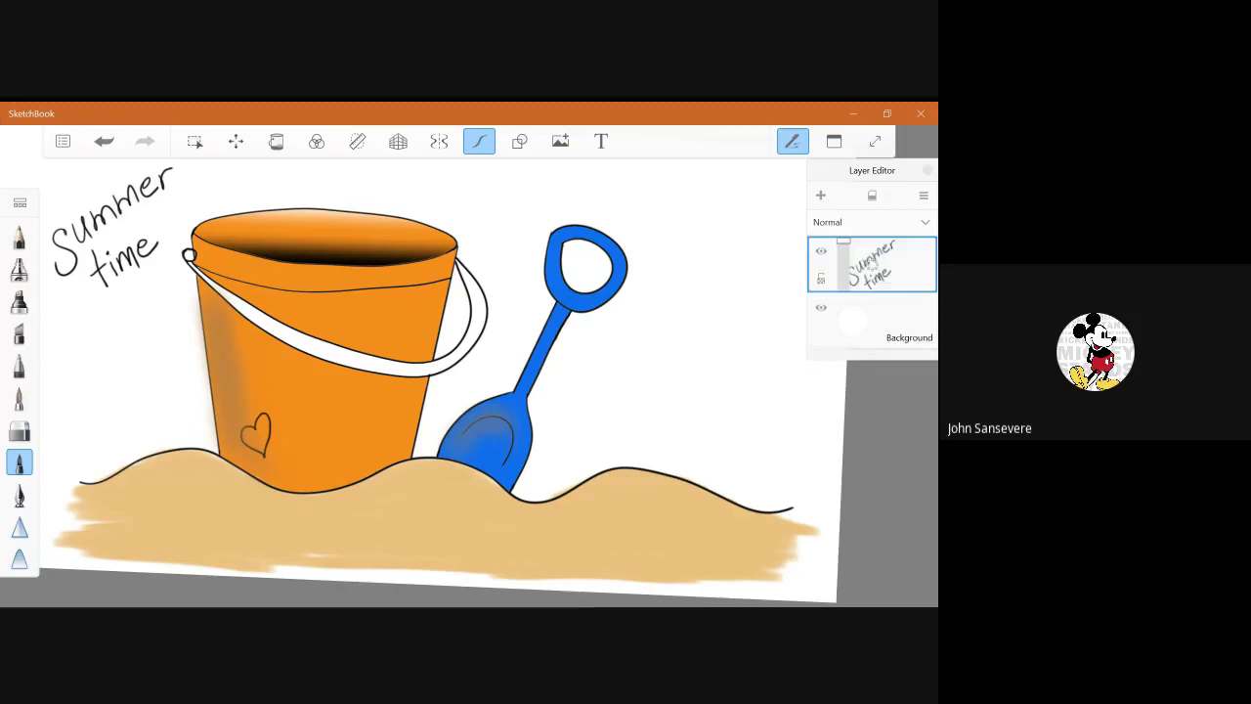
pyautogui.click(873, 262)
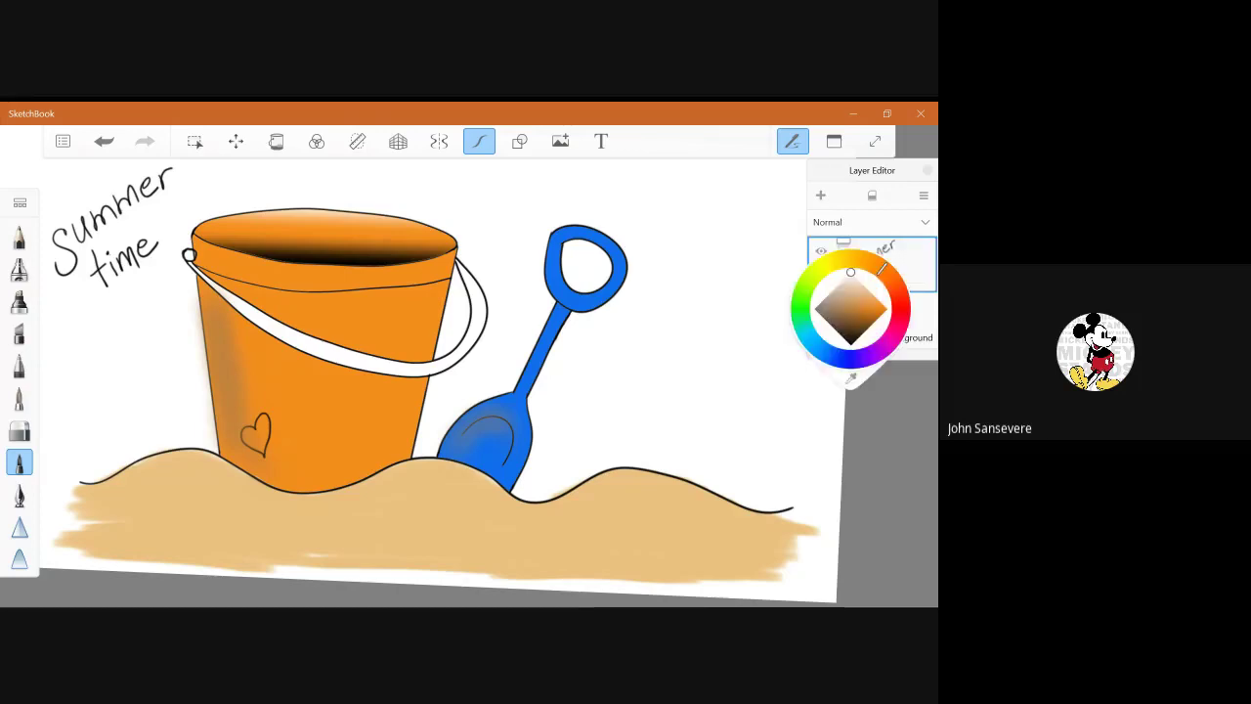
pyautogui.click(872, 265)
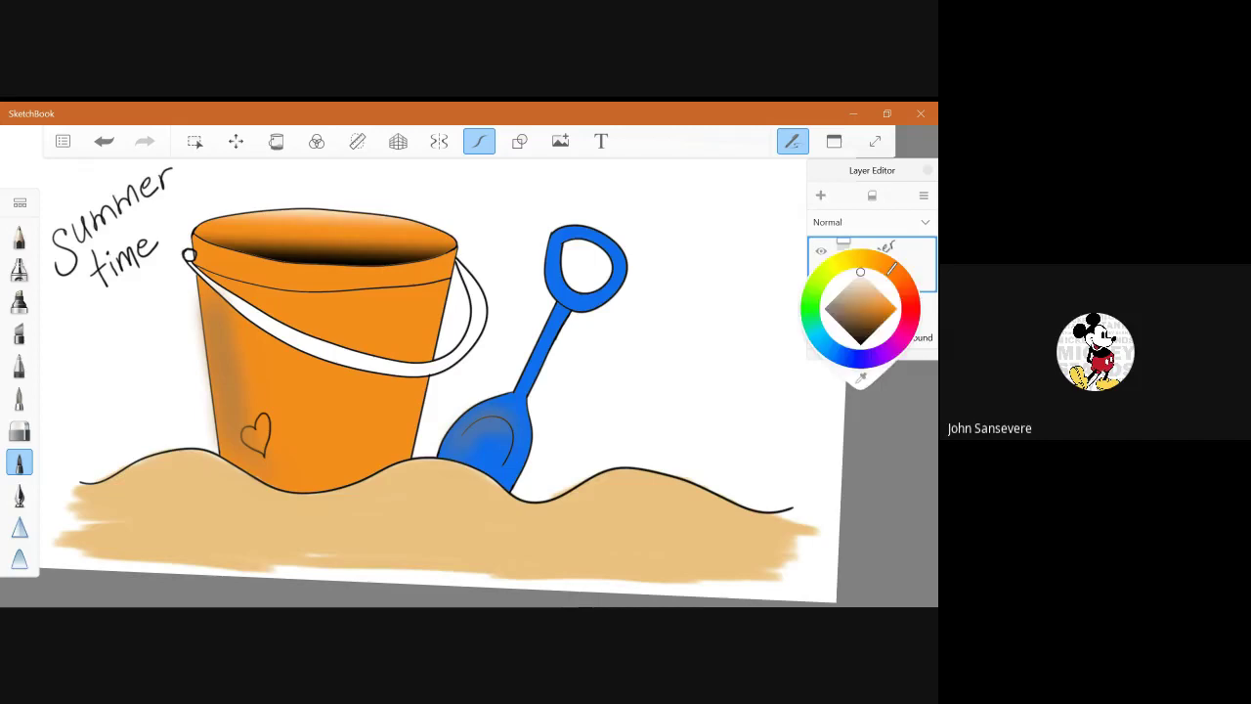
pyautogui.click(841, 356)
pyautogui.click(824, 344)
pyautogui.click(878, 301)
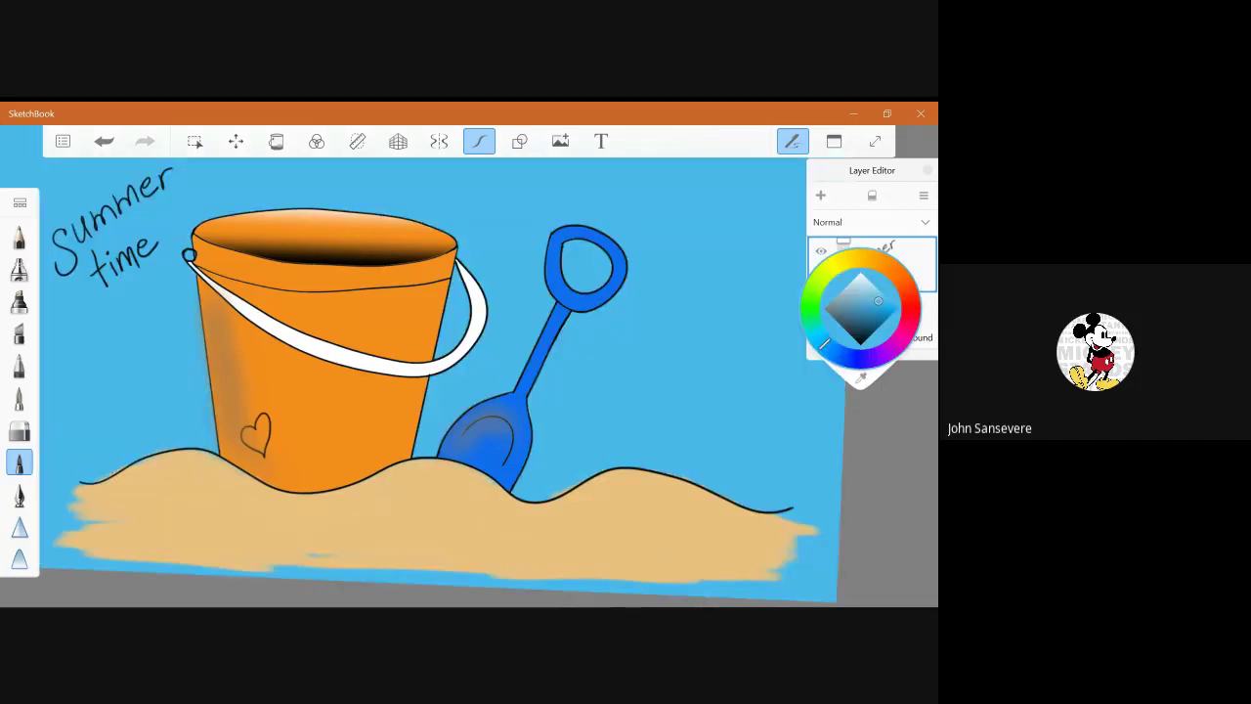
pyautogui.moveTo(422, 350); pyautogui.dragTo(465, 372)
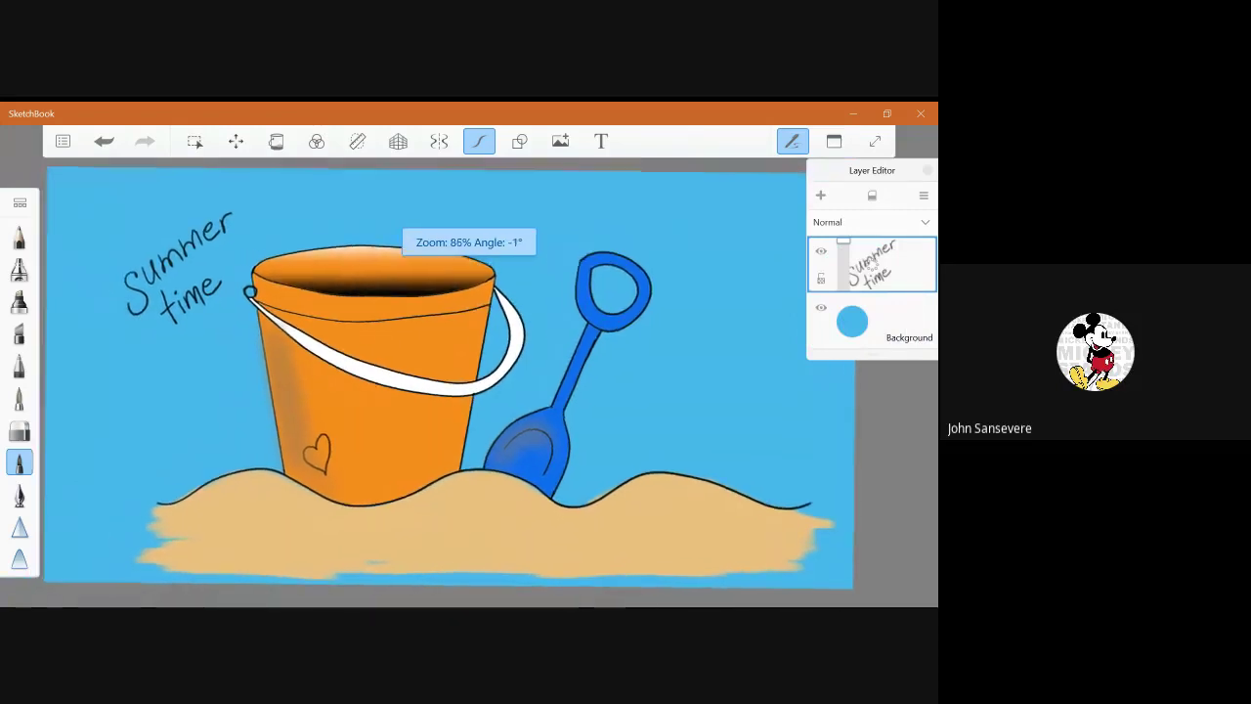
pyautogui.scroll(2, 587, 416)
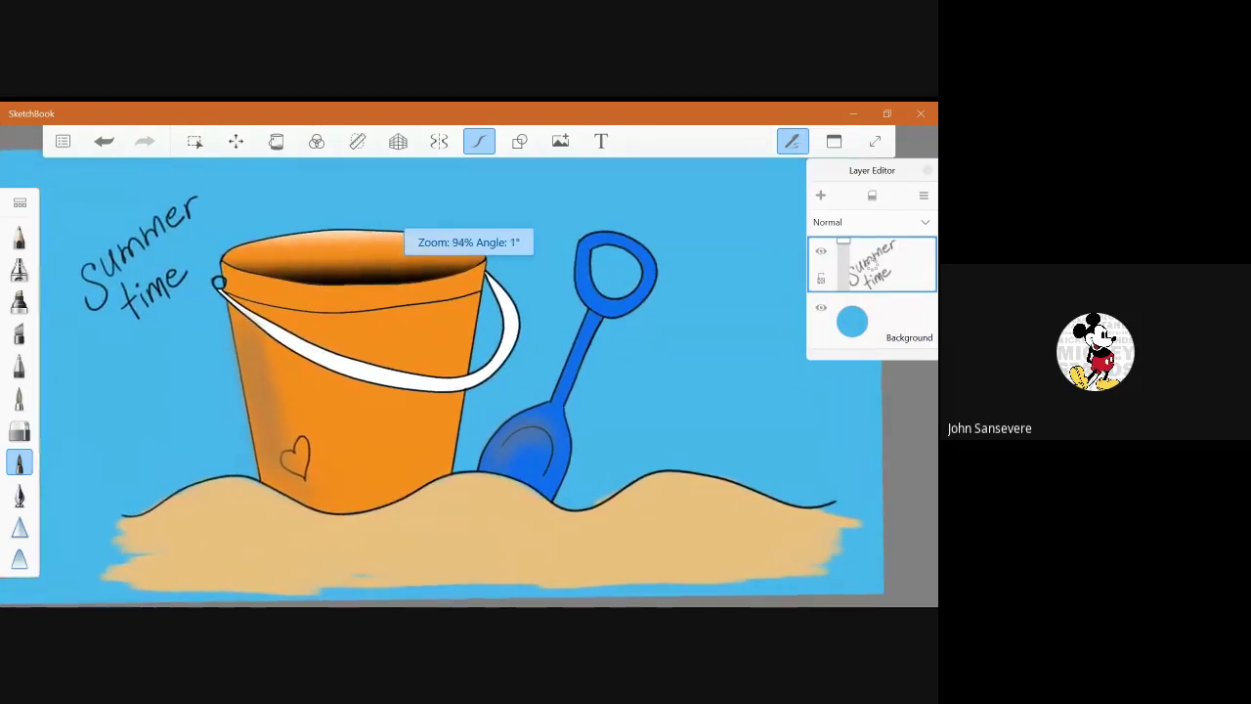
pyautogui.scroll(1, 508, 404)
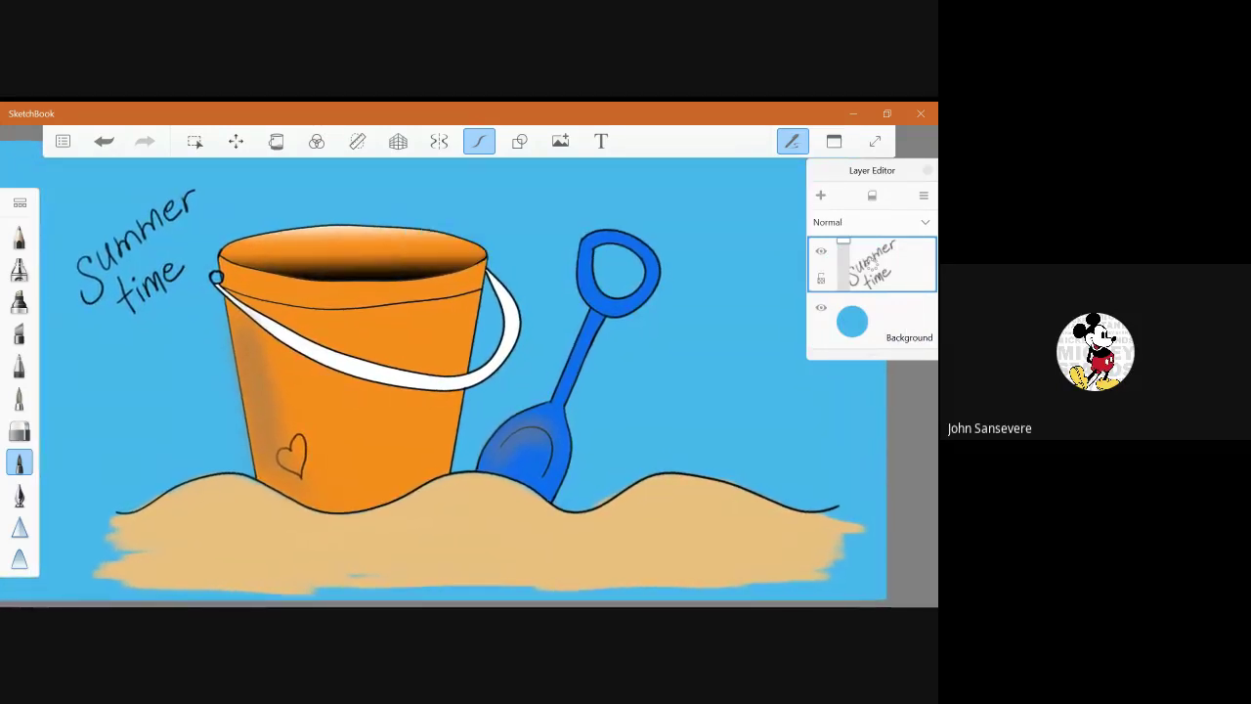